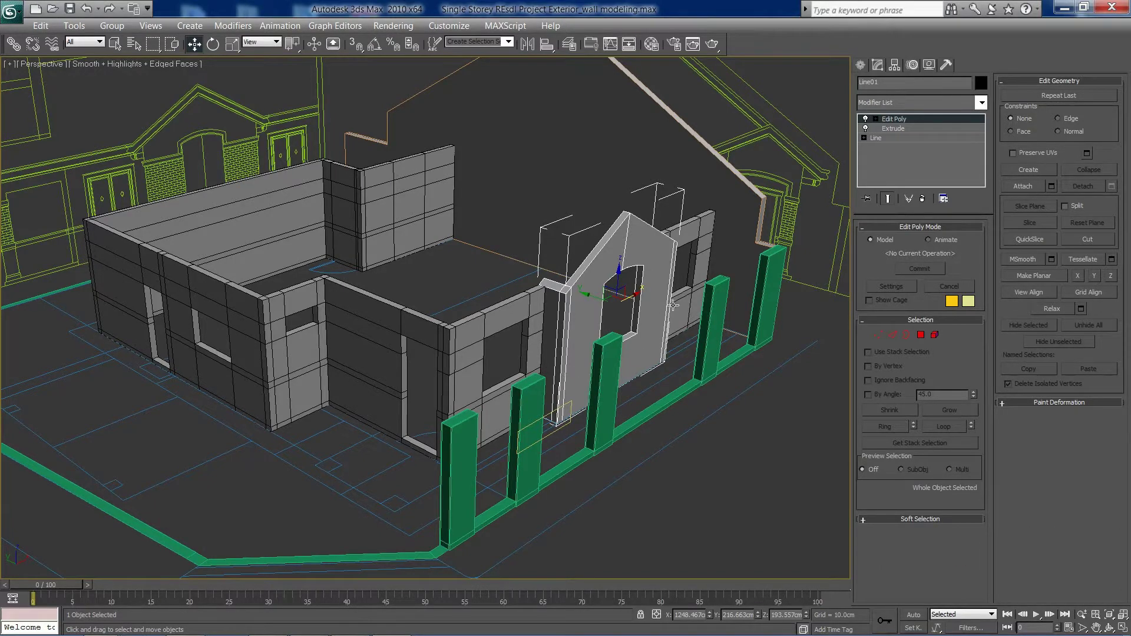
Select the main exterior wall and pick the short vertical edge in the narrow sill band below the right front window
{"action": "left_click", "coordinate": [440, 305]}
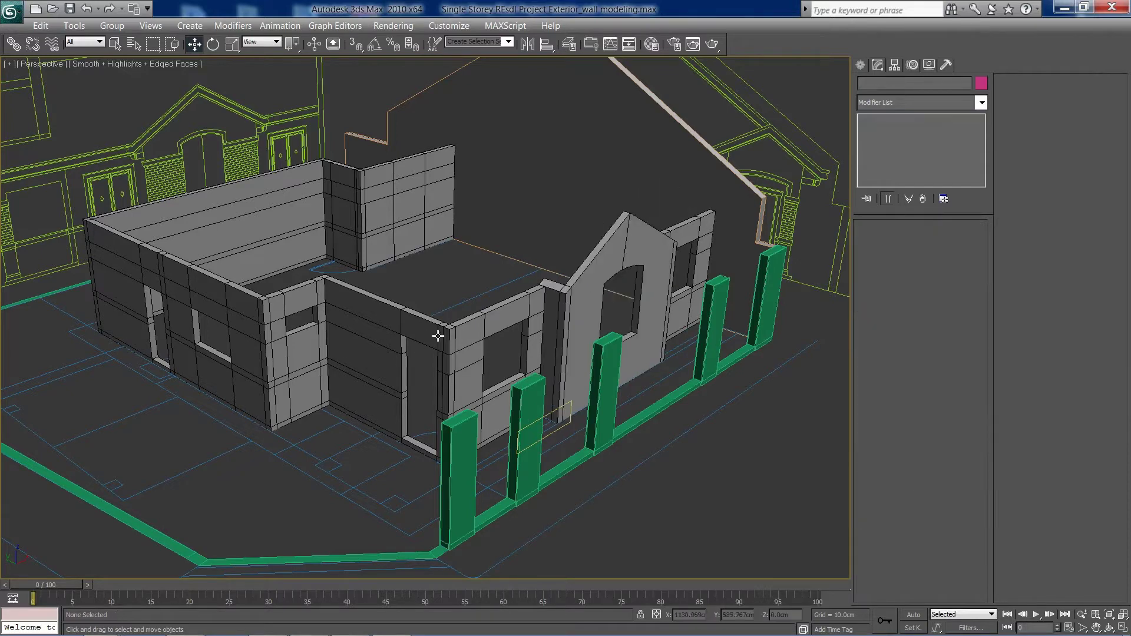
{"action": "left_click", "coordinate": [495, 392]}
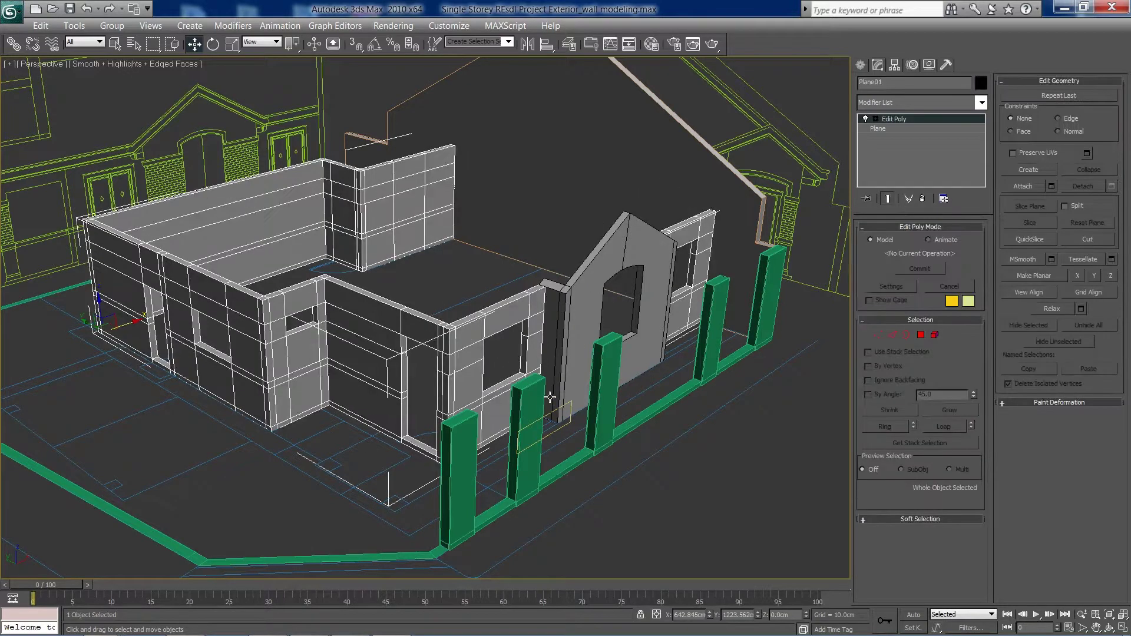
{"action": "key", "text": "alt+w"}
{"action": "key", "text": "alt+w"}
{"action": "middle_click_drag", "start_coordinate": [820, 504], "coordinate": [462, 325]}
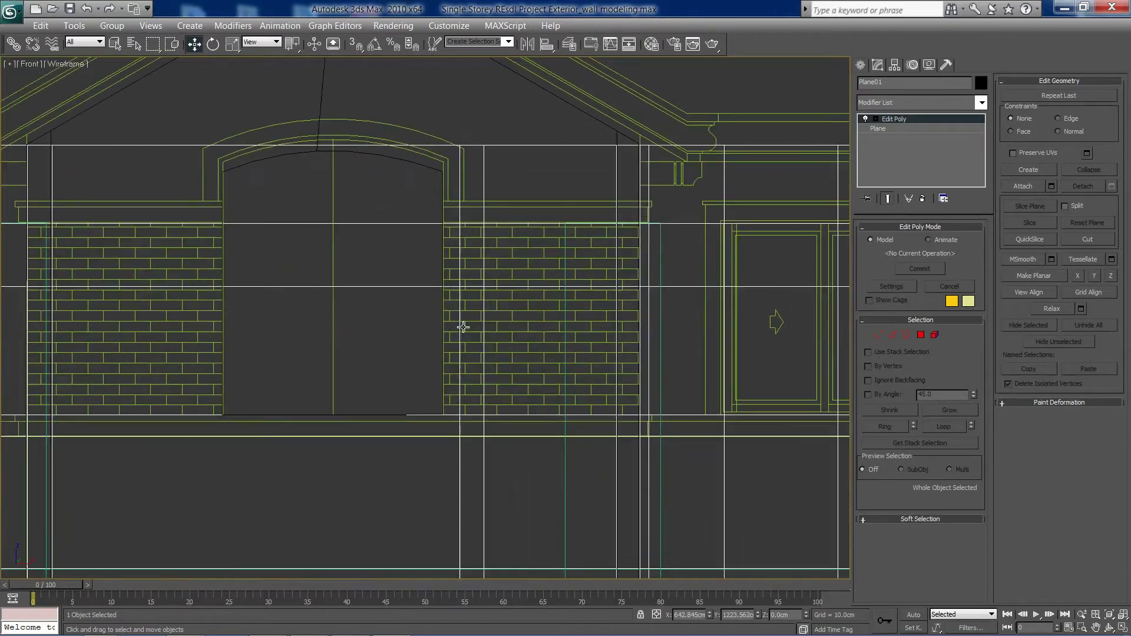
{"action": "scroll", "coordinate": [462, 326], "scroll_direction": "down", "scroll_amount": 1}
{"action": "middle_click_drag", "start_coordinate": [819, 406], "coordinate": [522, 365]}
{"action": "scroll", "coordinate": [539, 362], "scroll_direction": "up", "scroll_amount": 2}
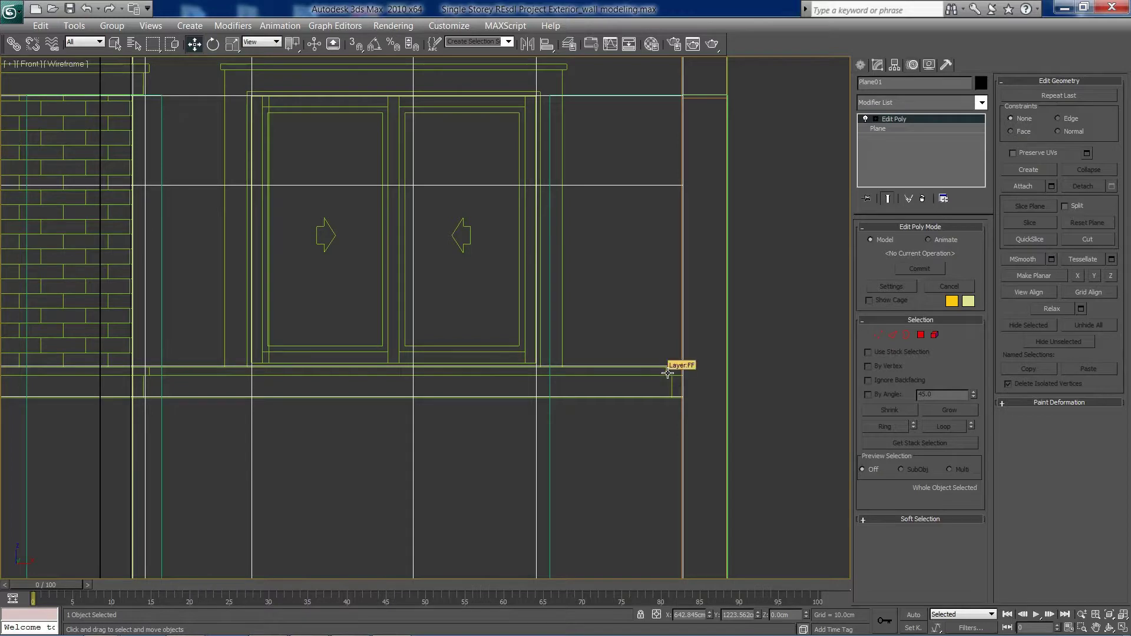
{"action": "left_click", "coordinate": [893, 335]}
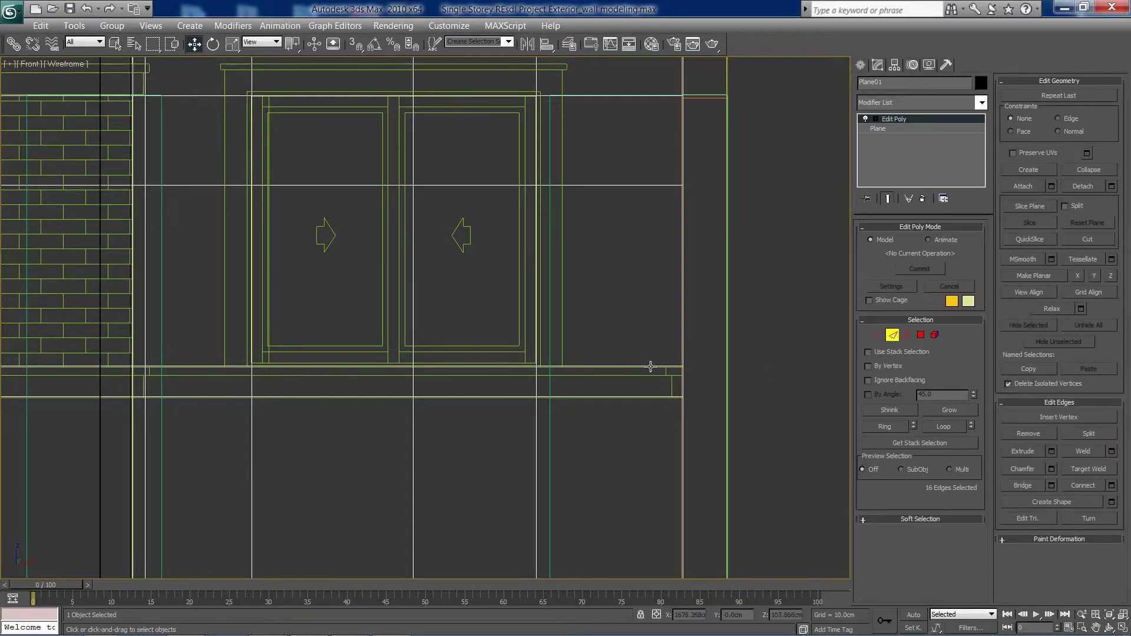
{"action": "left_click", "coordinate": [643, 367]}
{"action": "scroll", "coordinate": [564, 331], "scroll_direction": "down", "scroll_amount": 4}
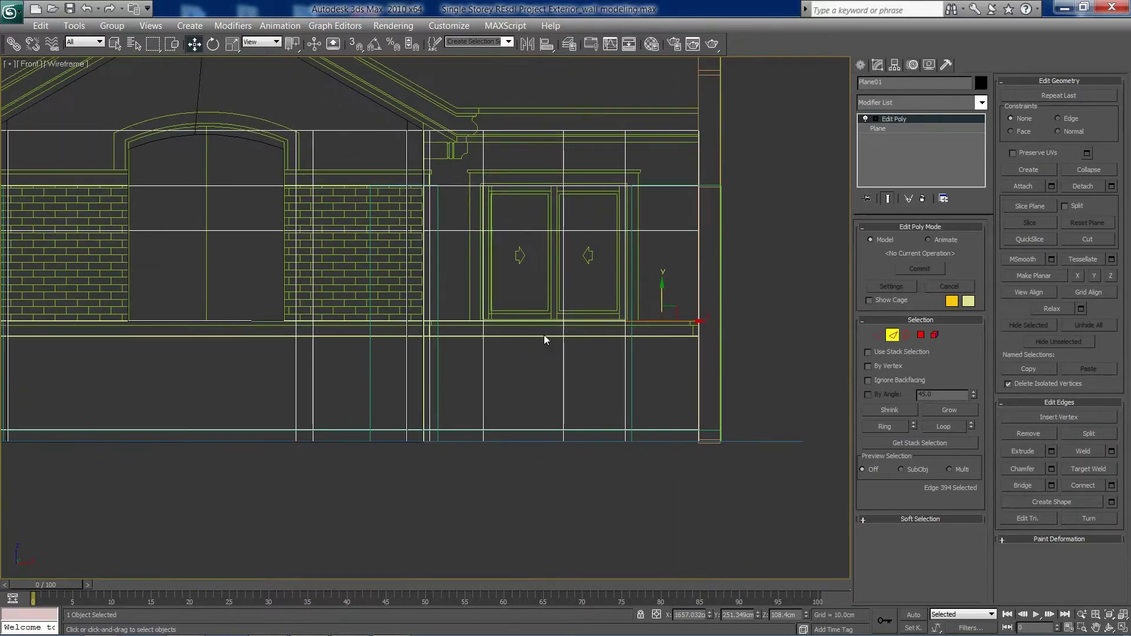
{"action": "left_click", "coordinate": [563, 331]}
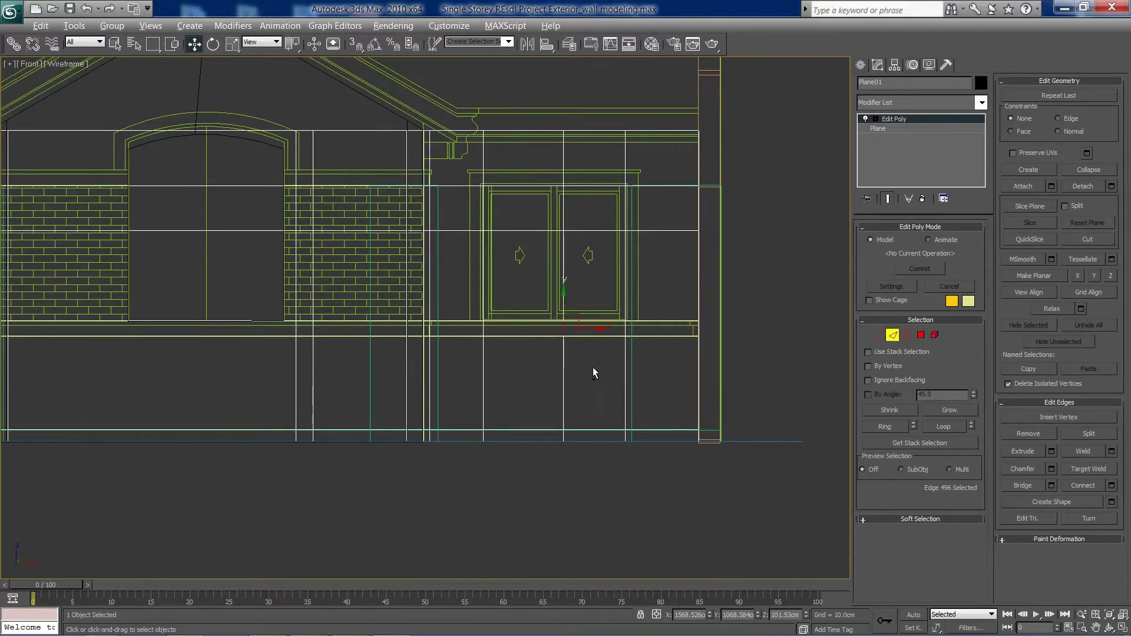
Expand the edge selection to its full ring of short vertical edges along the sill band
{"action": "key", "text": "alt+w"}
{"action": "right_click", "coordinate": [634, 425]}
{"action": "key", "text": "alt+w"}
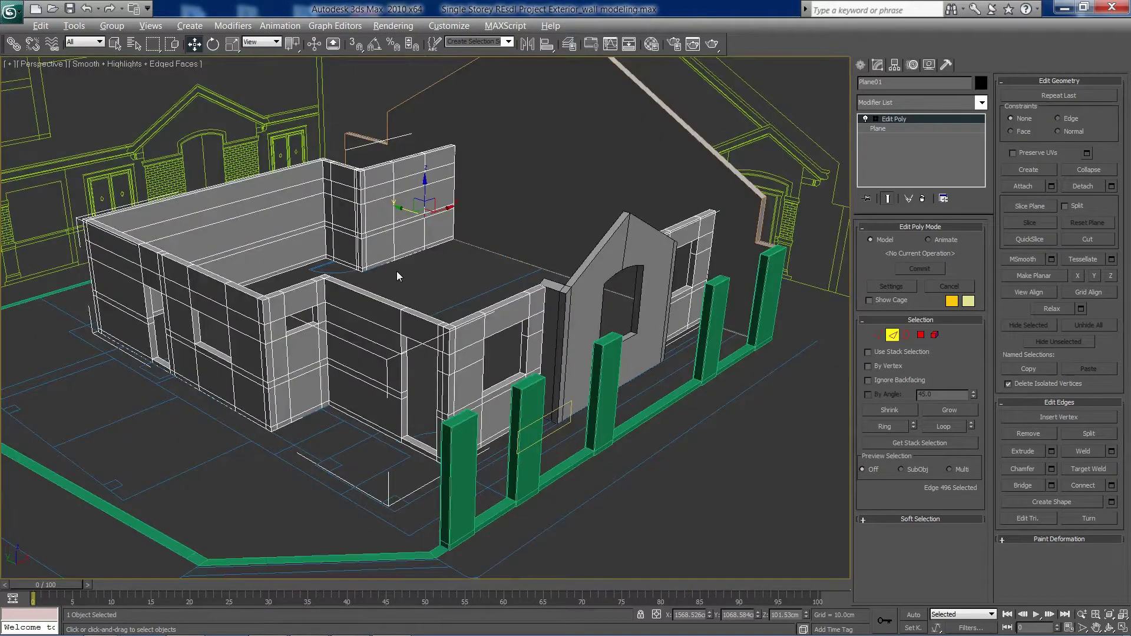
{"action": "key", "text": "alt+w"}
{"action": "right_click", "coordinate": [704, 220]}
{"action": "key", "text": "alt+w"}
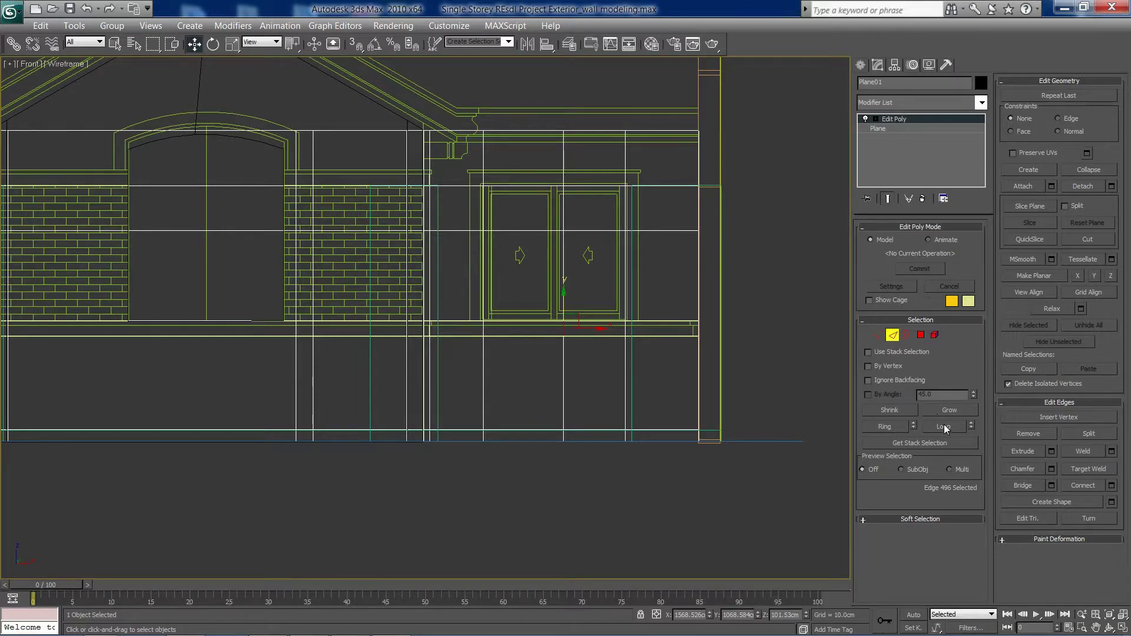
{"action": "left_click", "coordinate": [885, 426]}
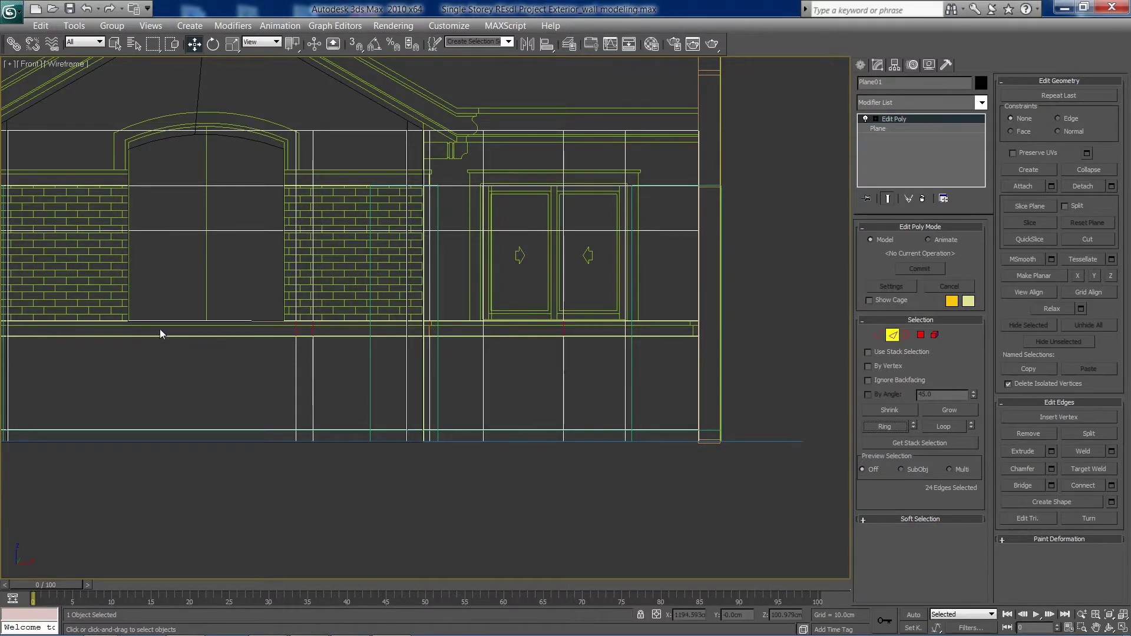
Add the ring of short sill-band edges along the side wall between the door and window openings
{"action": "key", "text": "alt+w"}
{"action": "key", "text": "alt+w"}
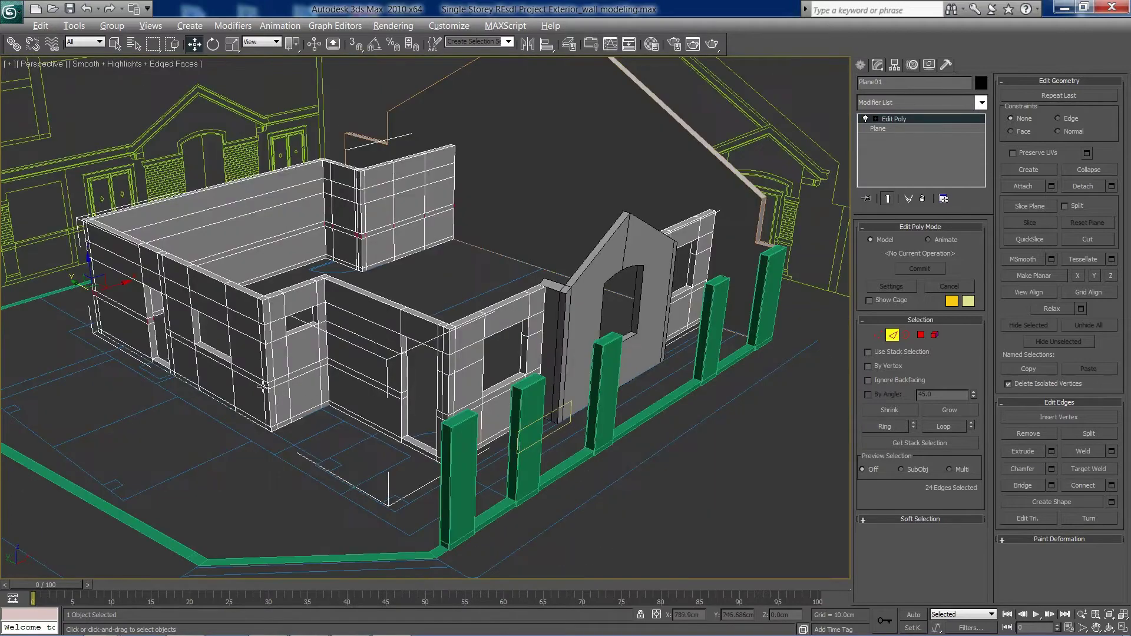
{"action": "scroll", "coordinate": [280, 393], "scroll_direction": "up", "scroll_amount": 6}
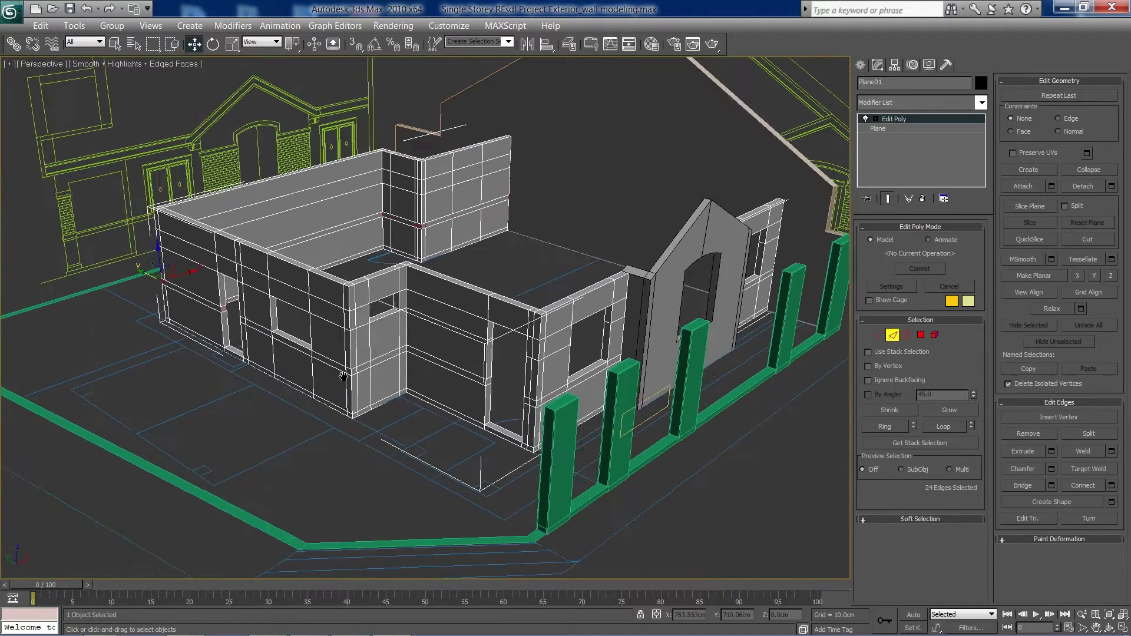
{"action": "scroll", "coordinate": [211, 356], "scroll_direction": "up", "scroll_amount": 3}
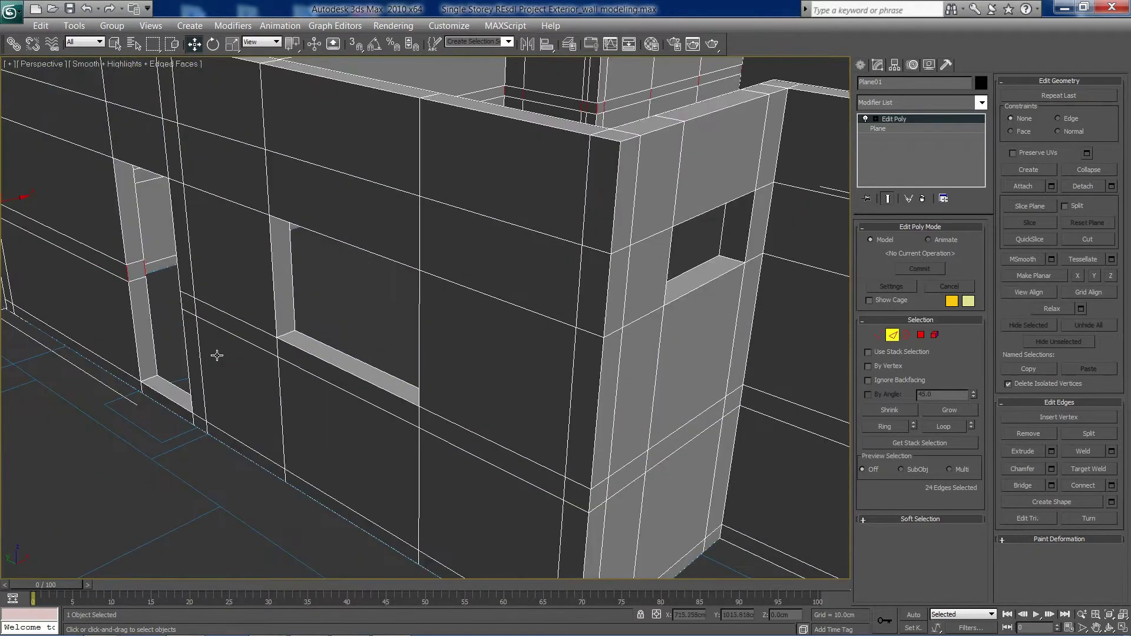
{"action": "left_click", "coordinate": [875, 429]}
Add the remaining sill-band edge rings beyond the recessed doorway and along both front window walls
{"action": "scroll", "coordinate": [553, 368], "scroll_direction": "down", "scroll_amount": 4}
{"action": "middle_click_drag", "start_coordinate": [554, 368], "coordinate": [455, 342]}
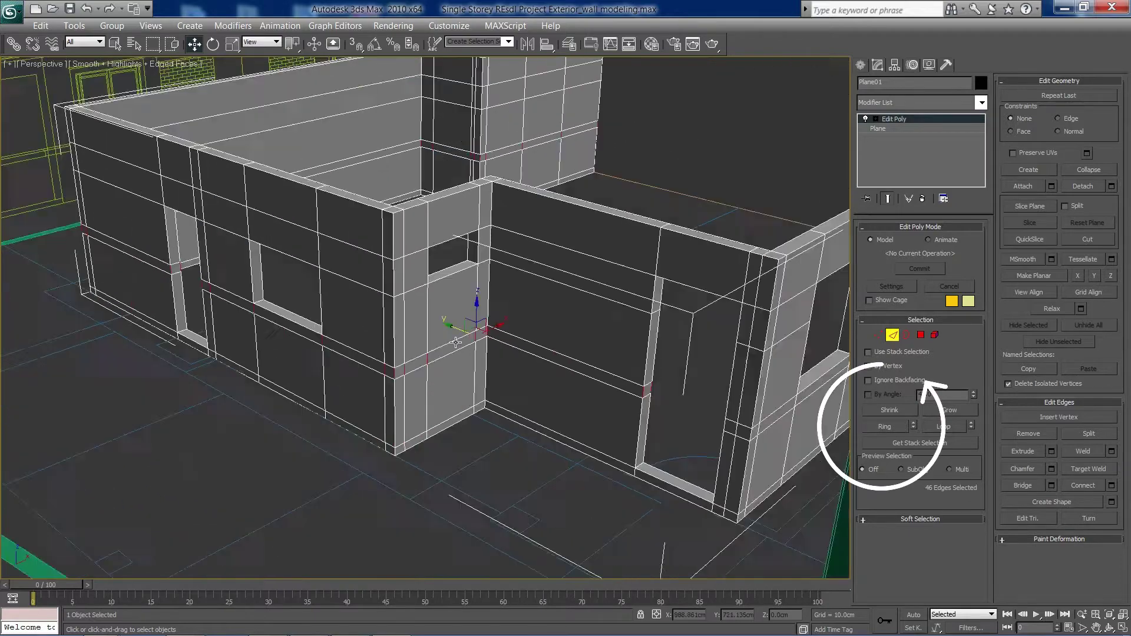
{"action": "scroll", "coordinate": [455, 342], "scroll_direction": "down", "scroll_amount": 3}
{"action": "middle_click_drag", "start_coordinate": [630, 403], "coordinate": [598, 419]}
{"action": "scroll", "coordinate": [505, 373], "scroll_direction": "up", "scroll_amount": 3}
{"action": "key", "text": "w"}
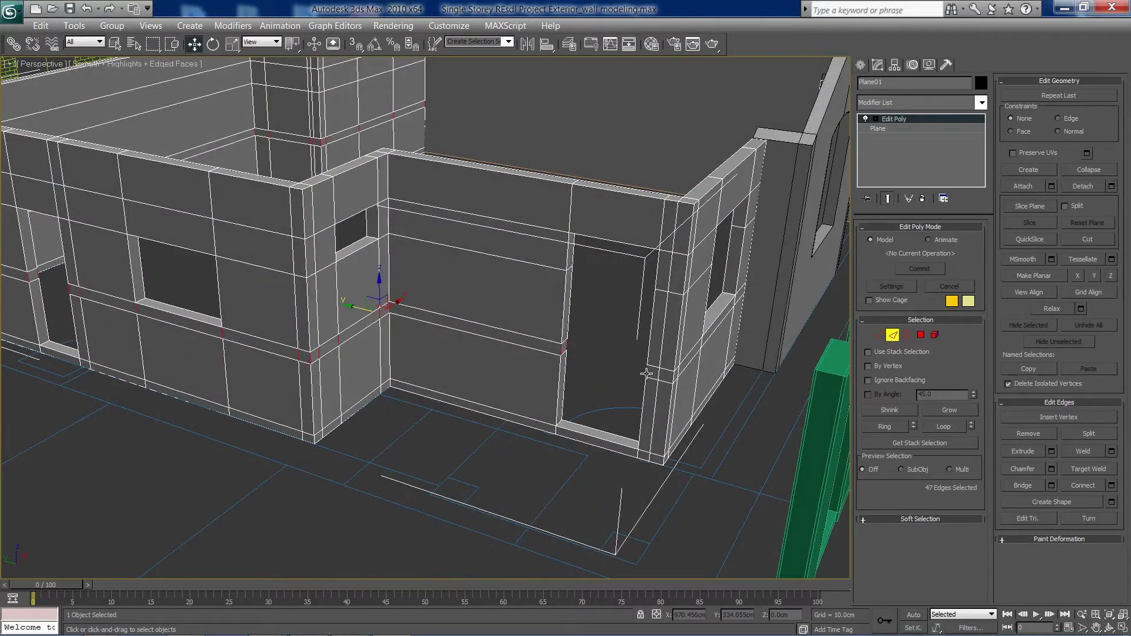
{"action": "left_click", "coordinate": [881, 424]}
{"action": "middle_click_drag", "start_coordinate": [559, 372], "coordinate": [501, 386], "text": "alt"}
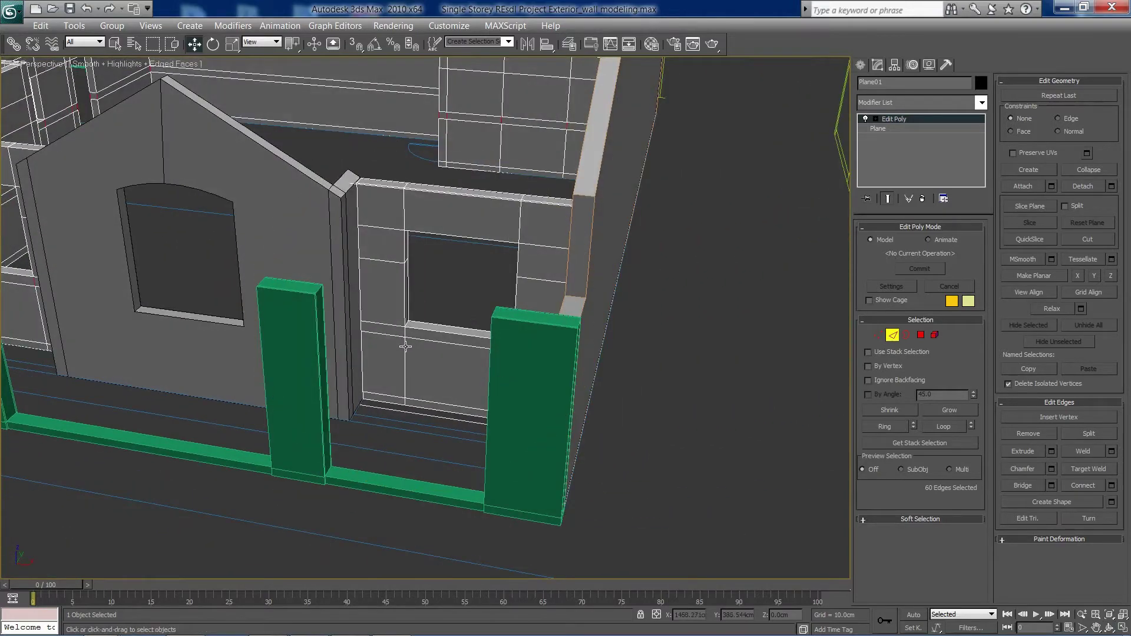
{"action": "left_click", "coordinate": [891, 427]}
Connect the selected sill-band edges to create a new horizontal edge loop around the exterior wall
{"action": "middle_click_drag", "start_coordinate": [363, 370], "coordinate": [382, 310], "text": "alt"}
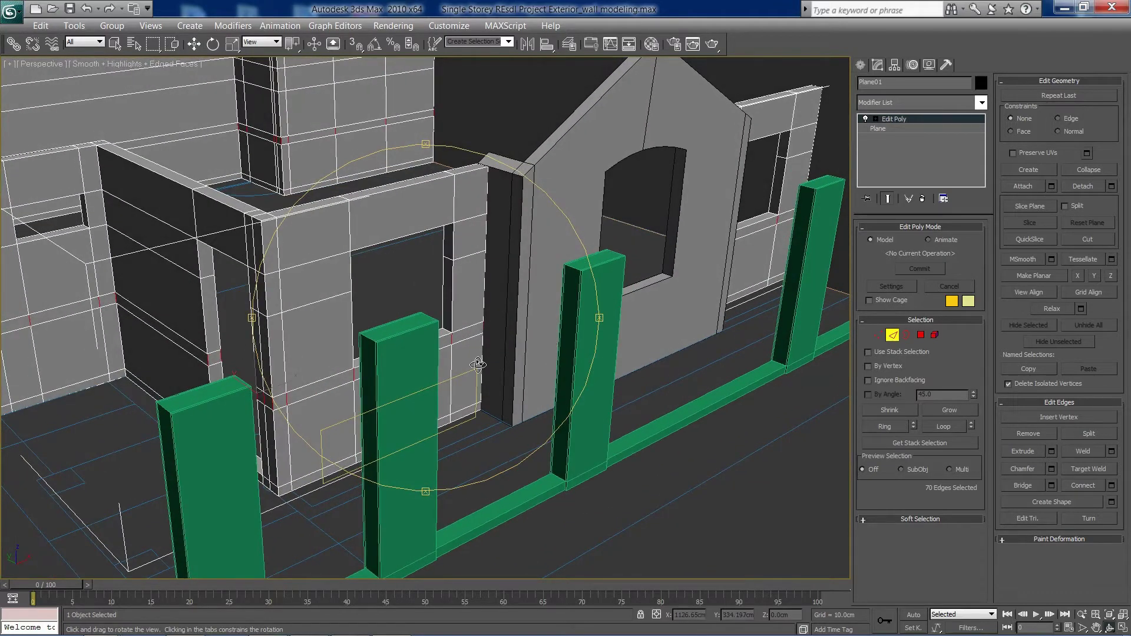
{"action": "key", "text": "f"}
{"action": "key", "text": "F3"}
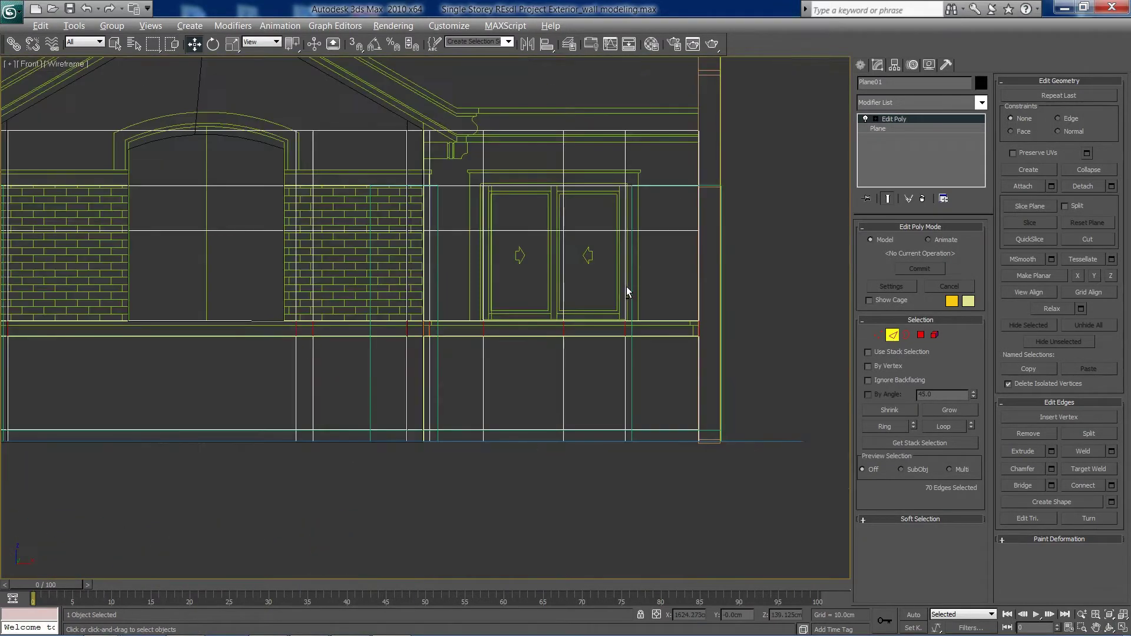
{"action": "left_click", "coordinate": [1111, 485]}
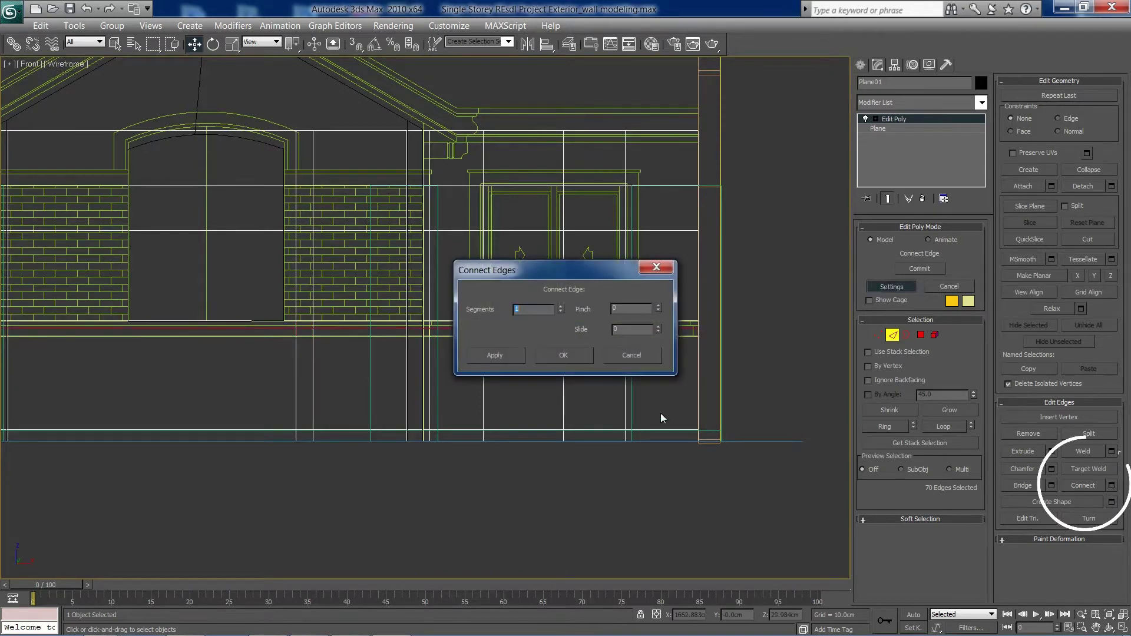
{"action": "left_click", "coordinate": [585, 357]}
Move the new edge loop up to the sill line of the front elevation drawing
{"action": "middle_click_drag", "start_coordinate": [305, 324], "coordinate": [564, 319]}
{"action": "scroll", "coordinate": [453, 335], "scroll_direction": "up", "scroll_amount": 5}
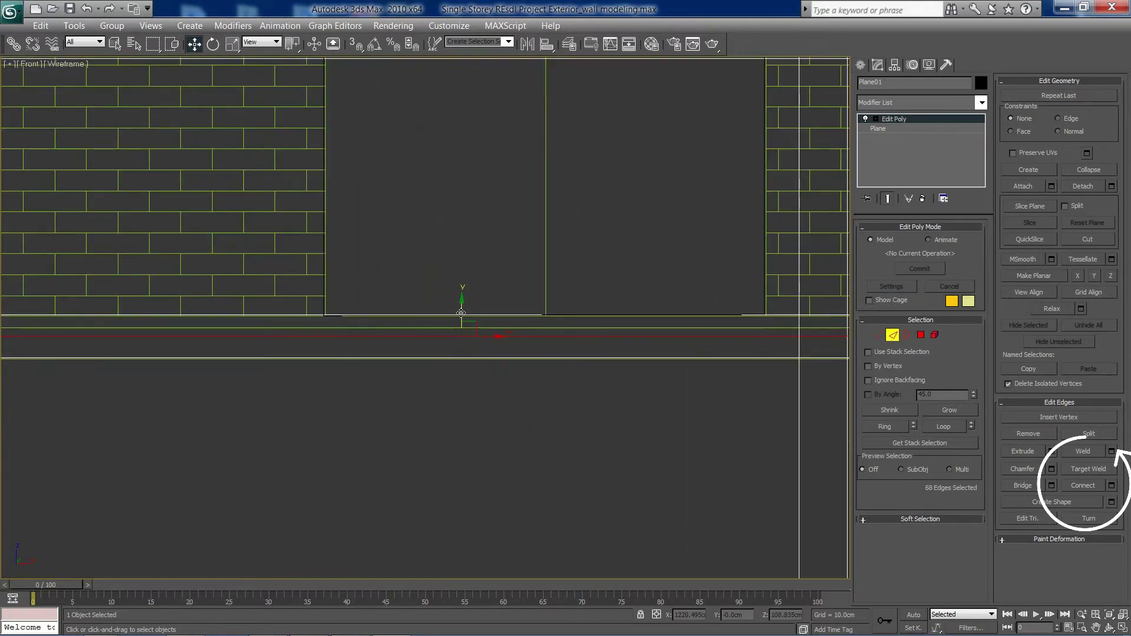
{"action": "left_click_drag", "start_coordinate": [460, 312], "coordinate": [468, 307]}
{"action": "scroll", "coordinate": [470, 371], "scroll_direction": "down", "scroll_amount": 5}
Select the wall's thin sill-strip polygons beside the left front window and beneath the right front window
{"action": "key", "text": "alt+w"}
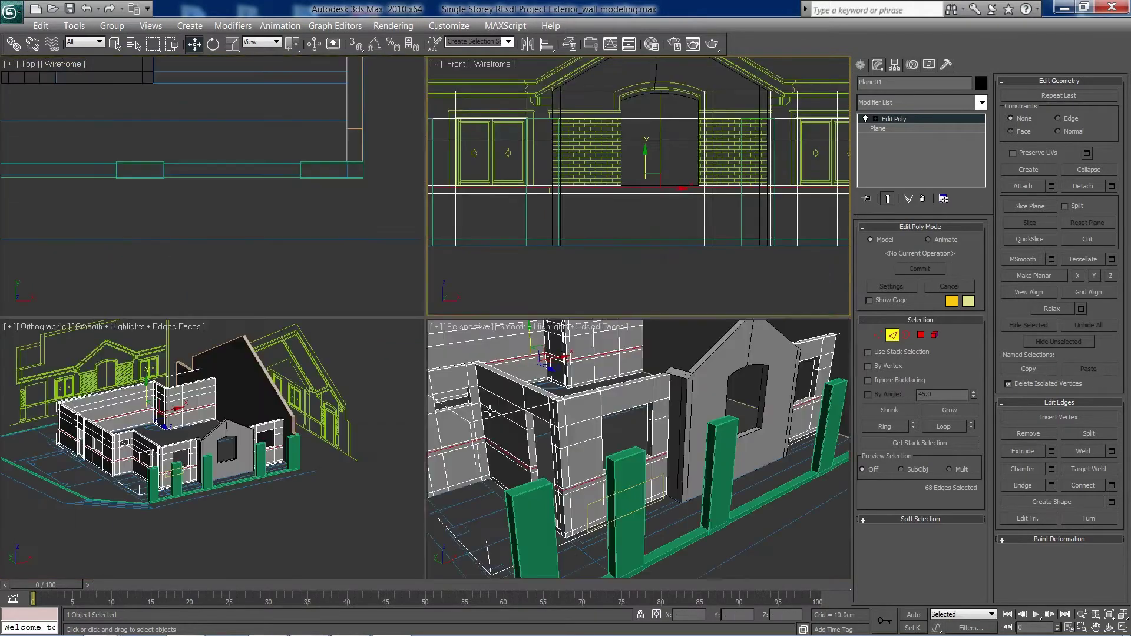
{"action": "right_click", "coordinate": [490, 411]}
{"action": "key", "text": "alt+w"}
{"action": "left_click", "coordinate": [920, 334]}
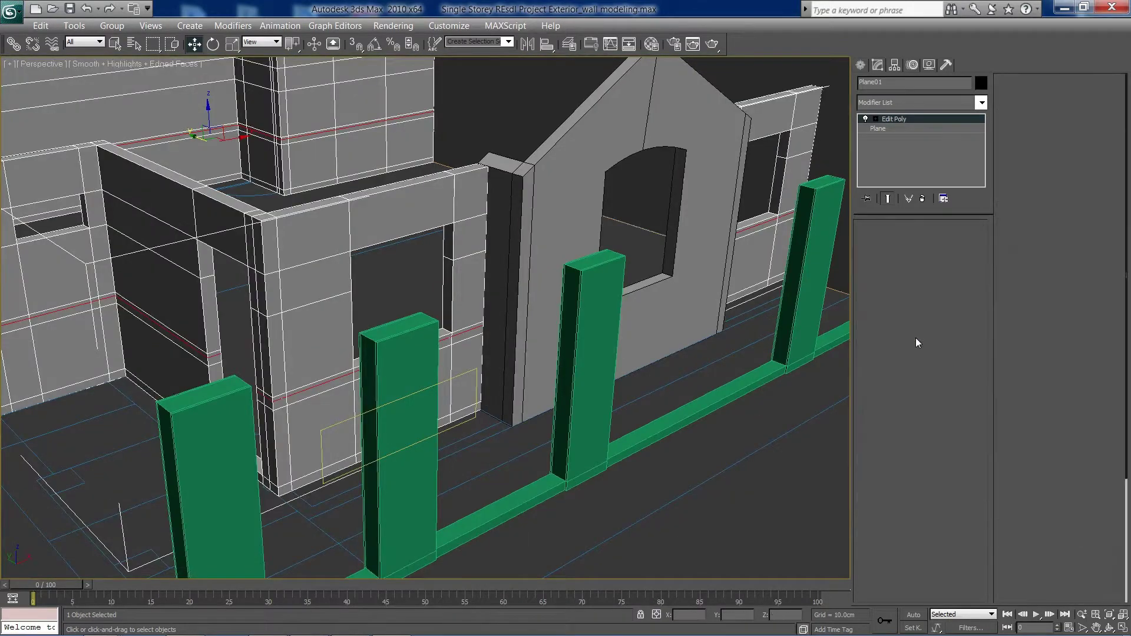
{"action": "left_click", "coordinate": [468, 335]}
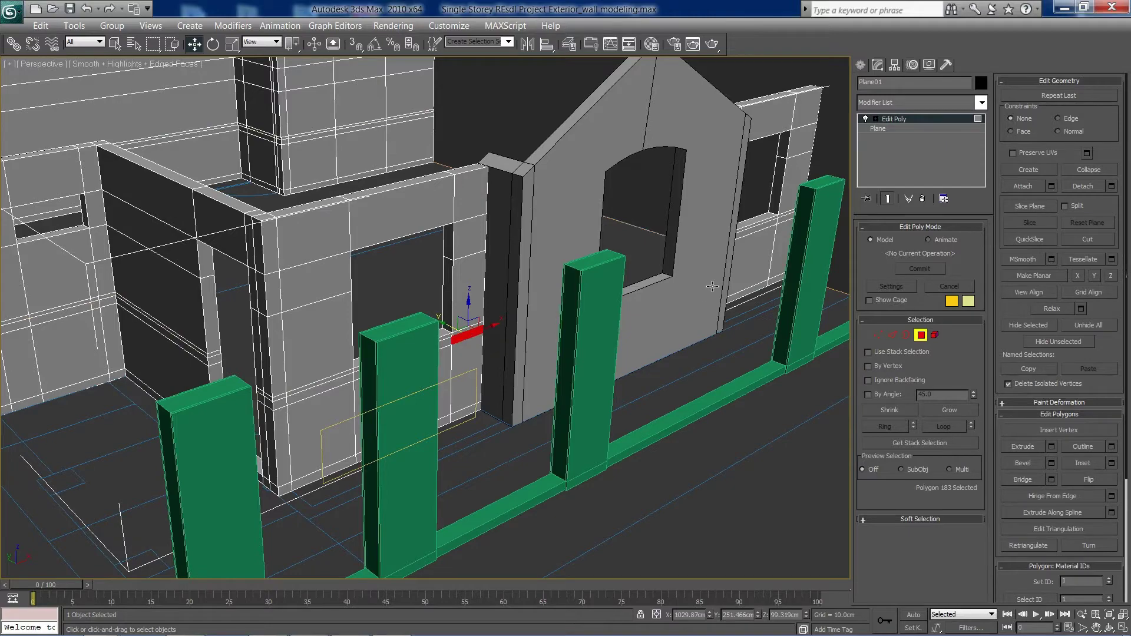
{"action": "middle_click_drag", "start_coordinate": [468, 335], "coordinate": [626, 336]}
{"action": "left_click", "coordinate": [617, 331], "text": "ctrl"}
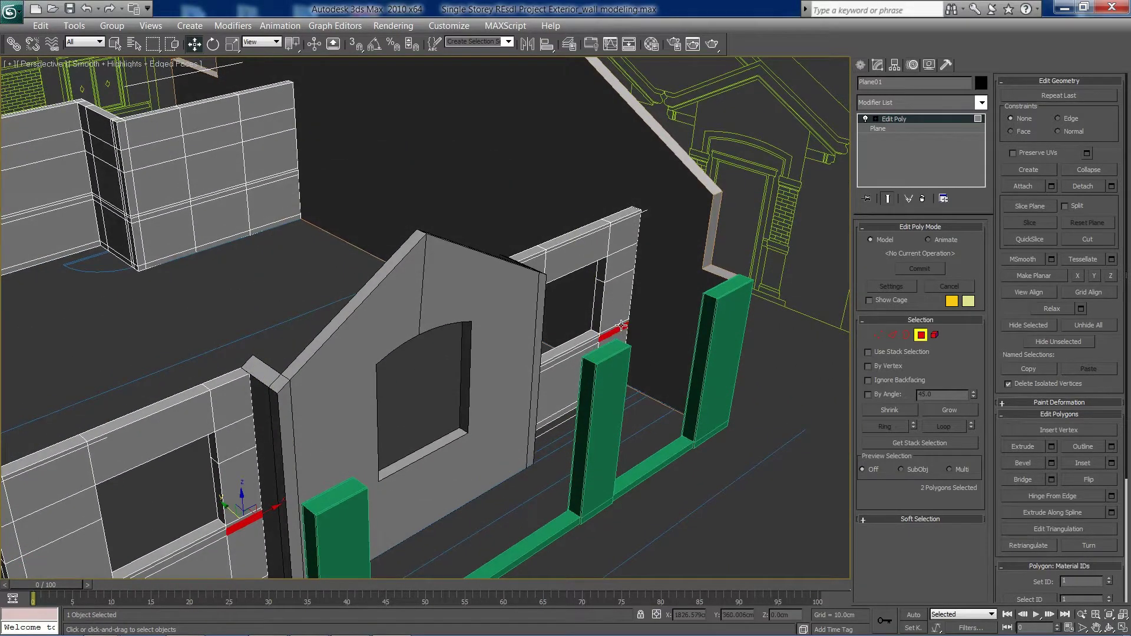
{"action": "left_click", "coordinate": [579, 352], "text": "ctrl"}
{"action": "left_click", "coordinate": [578, 348], "text": "ctrl"}
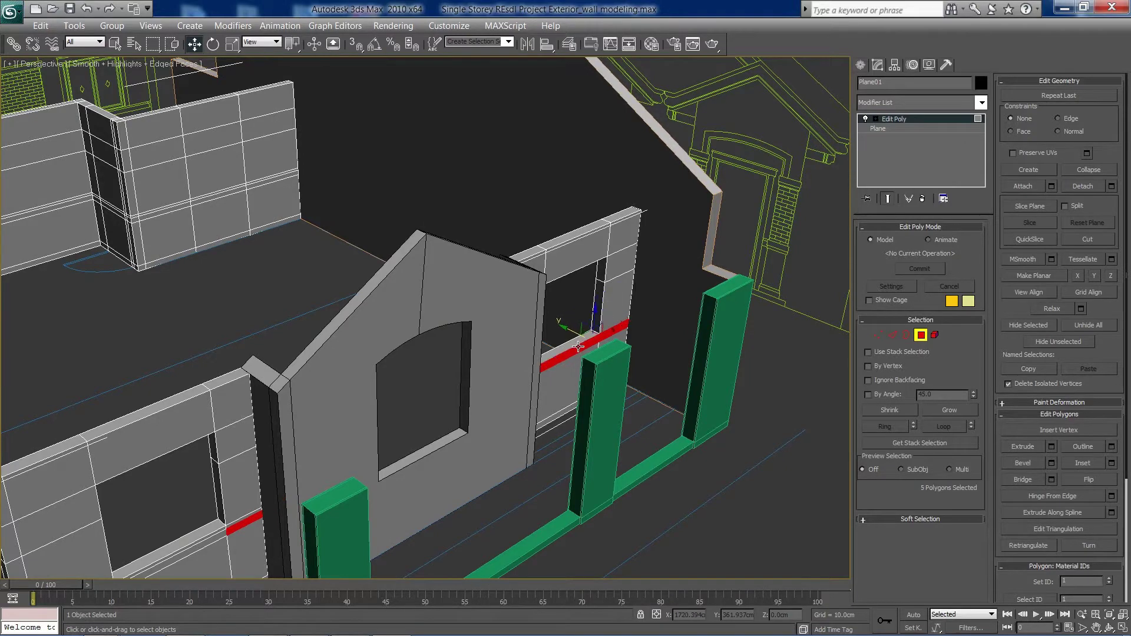
Add the sill-strip polygons between the gable and the right front window to the selection
{"action": "middle_click_drag", "start_coordinate": [452, 434], "coordinate": [244, 426]}
{"action": "middle_click_drag", "start_coordinate": [369, 401], "coordinate": [335, 398], "text": "alt"}
{"action": "scroll", "coordinate": [190, 334], "scroll_direction": "up", "scroll_amount": 4}
{"action": "middle_click_drag", "start_coordinate": [190, 334], "coordinate": [359, 334]}
{"action": "scroll", "coordinate": [359, 335], "scroll_direction": "down", "scroll_amount": 10}
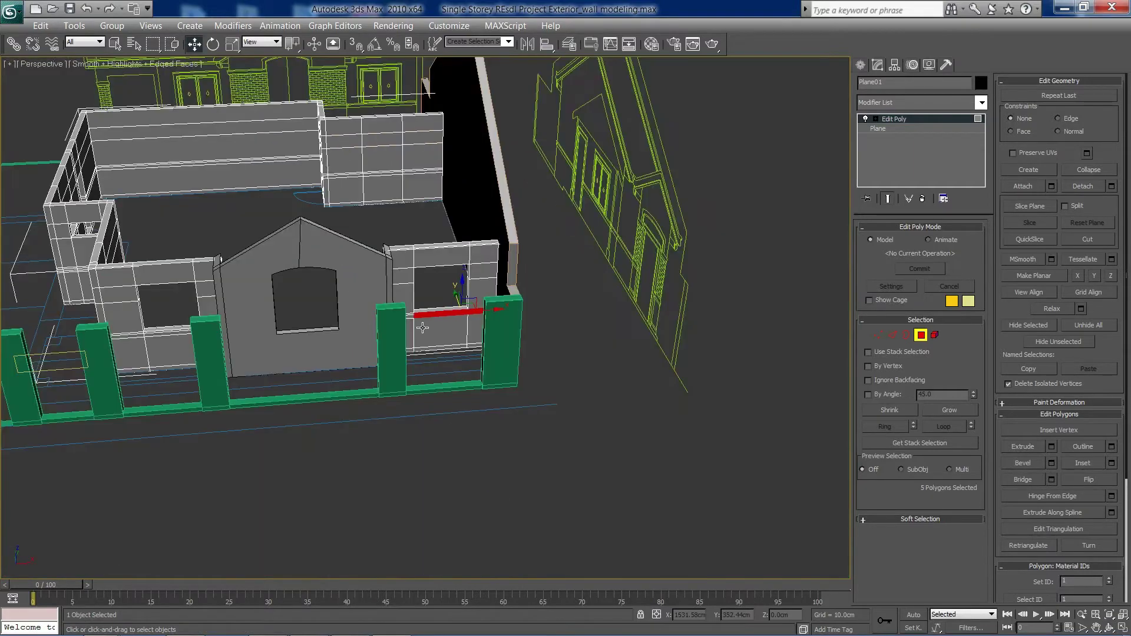
{"action": "scroll", "coordinate": [422, 328], "scroll_direction": "down", "scroll_amount": 2}
{"action": "key", "text": "alt+w"}
{"action": "right_click", "coordinate": [549, 286]}
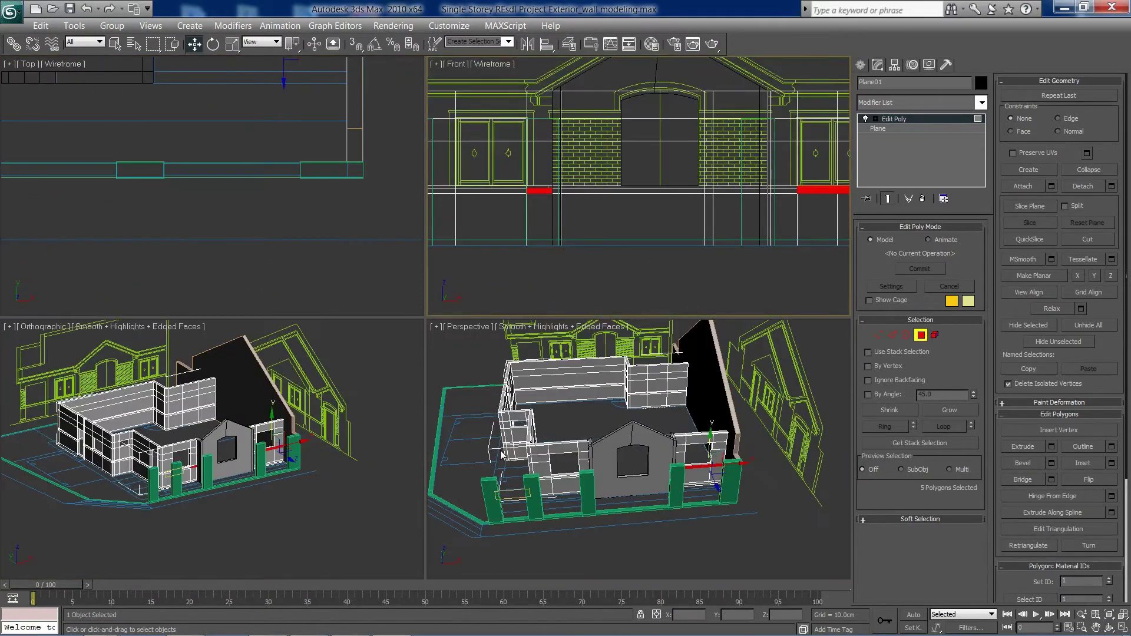
{"action": "right_click", "coordinate": [477, 454]}
{"action": "key", "text": "alt+w"}
{"action": "scroll", "coordinate": [458, 427], "scroll_direction": "up", "scroll_amount": 5}
{"action": "scroll", "coordinate": [418, 407], "scroll_direction": "up", "scroll_amount": 3}
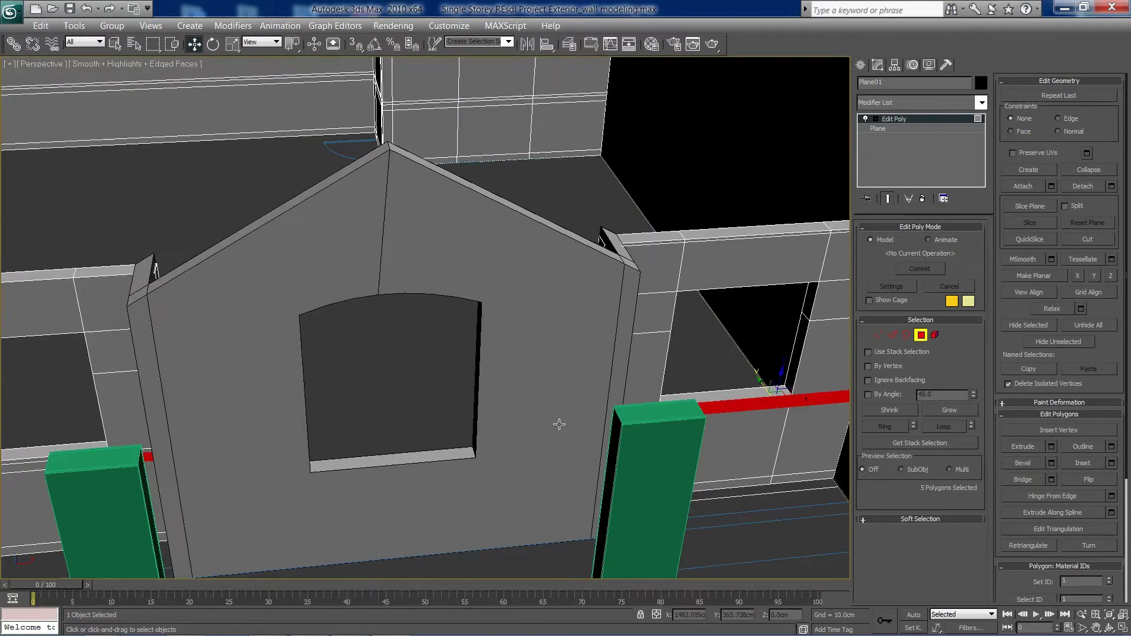
{"action": "middle_click_drag", "start_coordinate": [524, 412], "coordinate": [495, 432], "text": "alt"}
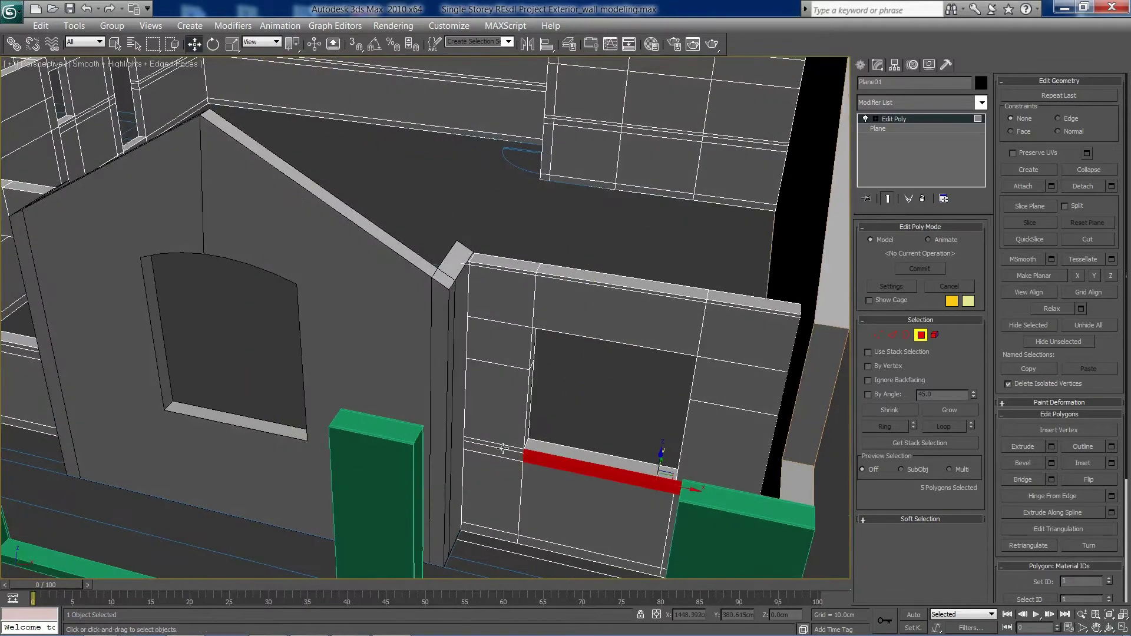
{"action": "left_click", "coordinate": [502, 447], "text": "ctrl"}
{"action": "left_click", "coordinate": [503, 452], "text": "ctrl"}
Correct the polygon selection beside the left front window to include only the thin sill strip
{"action": "middle_click_drag", "start_coordinate": [262, 423], "coordinate": [528, 414], "text": "alt"}
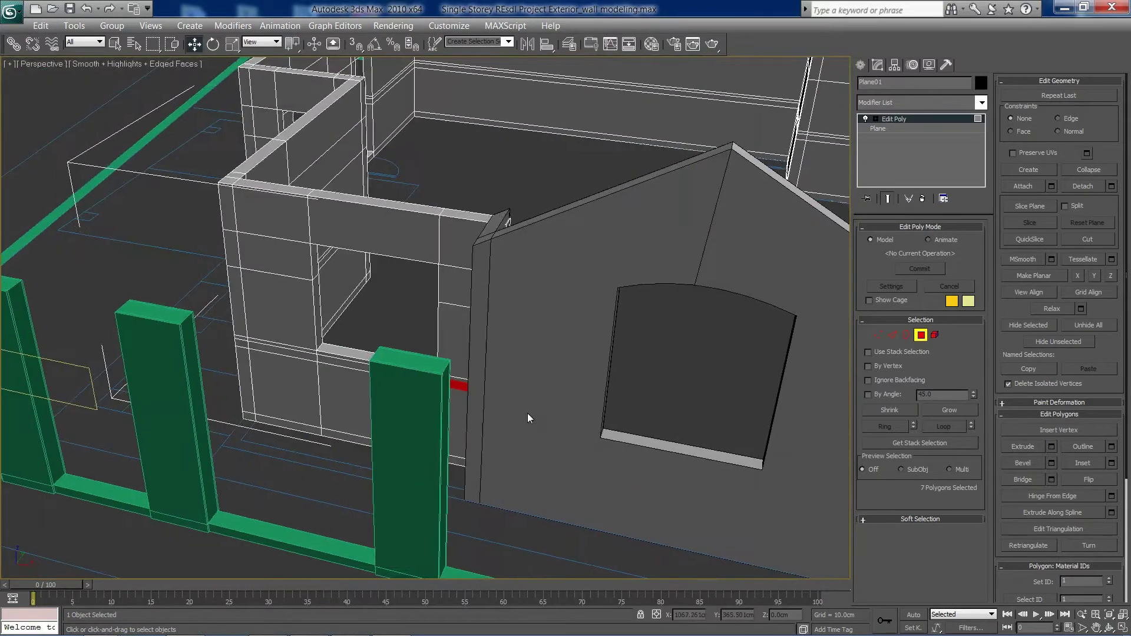
{"action": "left_click", "coordinate": [451, 367], "text": "ctrl"}
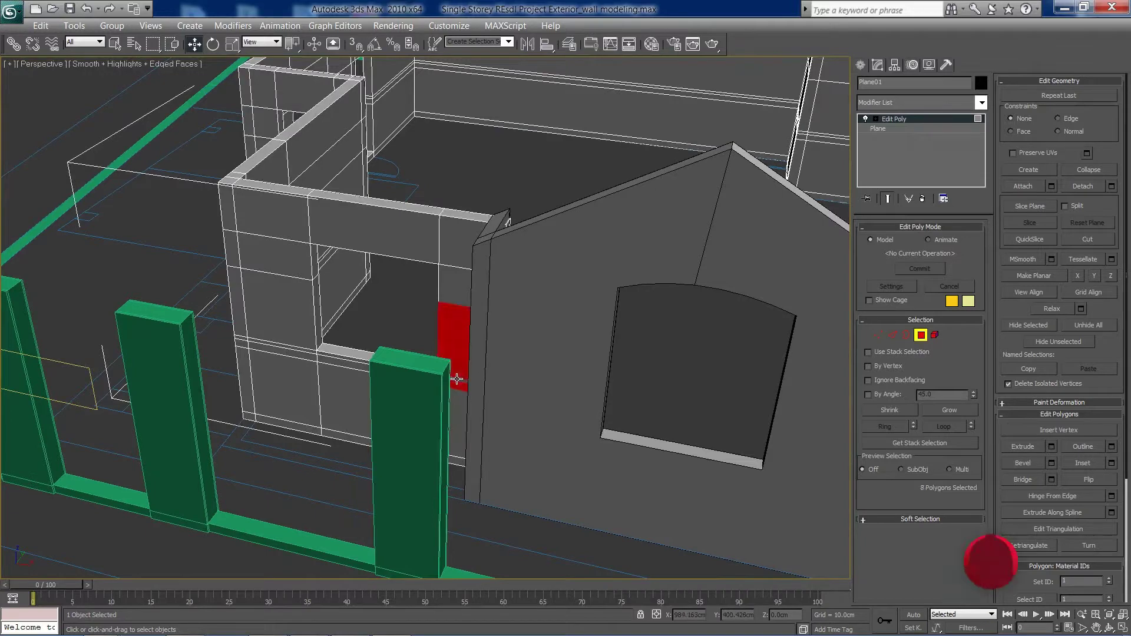
{"action": "left_click", "coordinate": [450, 365], "text": "ctrl"}
{"action": "left_click", "coordinate": [449, 364], "text": "ctrl"}
{"action": "left_click", "coordinate": [449, 364], "text": "ctrl"}
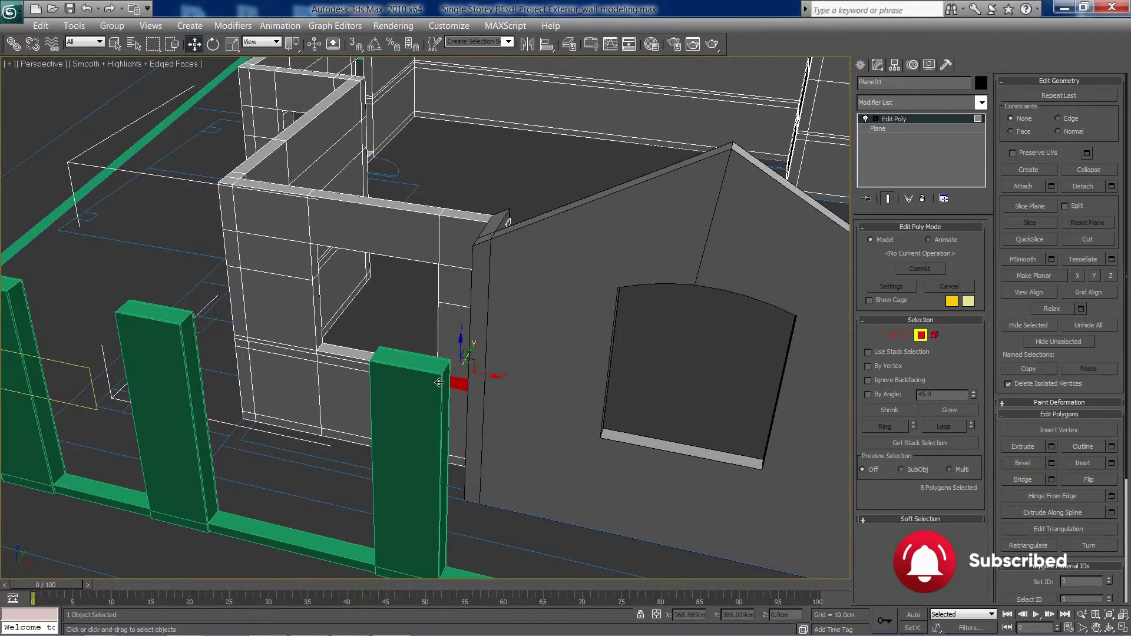
Add the thin sill-strip polygons from the left front window to the wall's outer corner to the selection
{"action": "middle_click_drag", "start_coordinate": [439, 383], "coordinate": [609, 365], "text": "alt"}
{"action": "left_click", "coordinate": [495, 365], "text": "ctrl"}
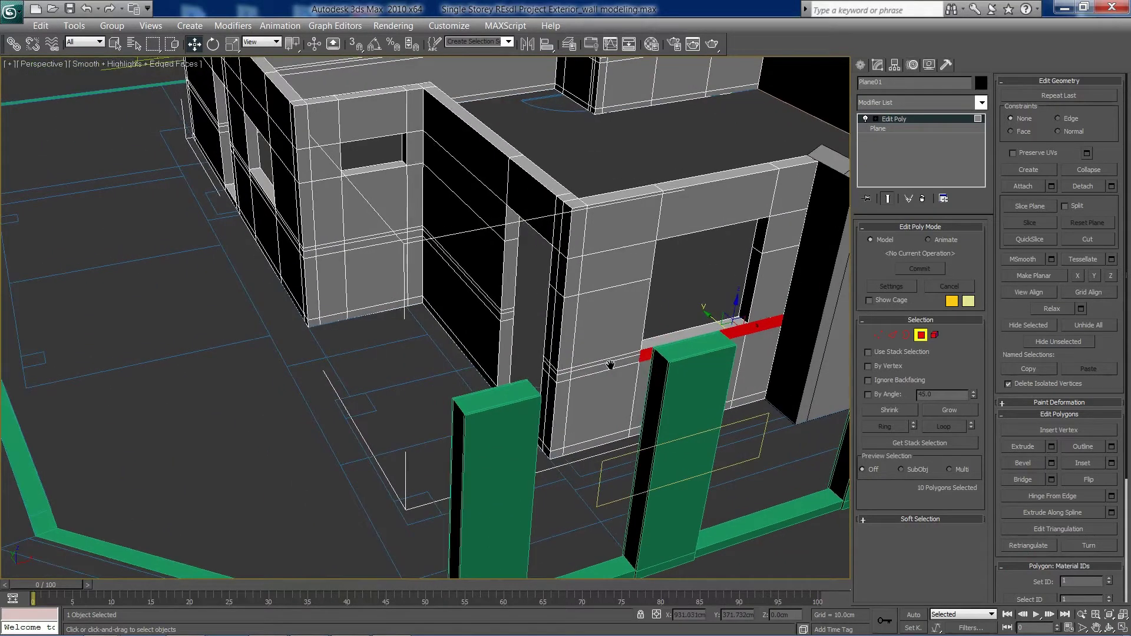
{"action": "left_click", "coordinate": [605, 367], "text": "ctrl"}
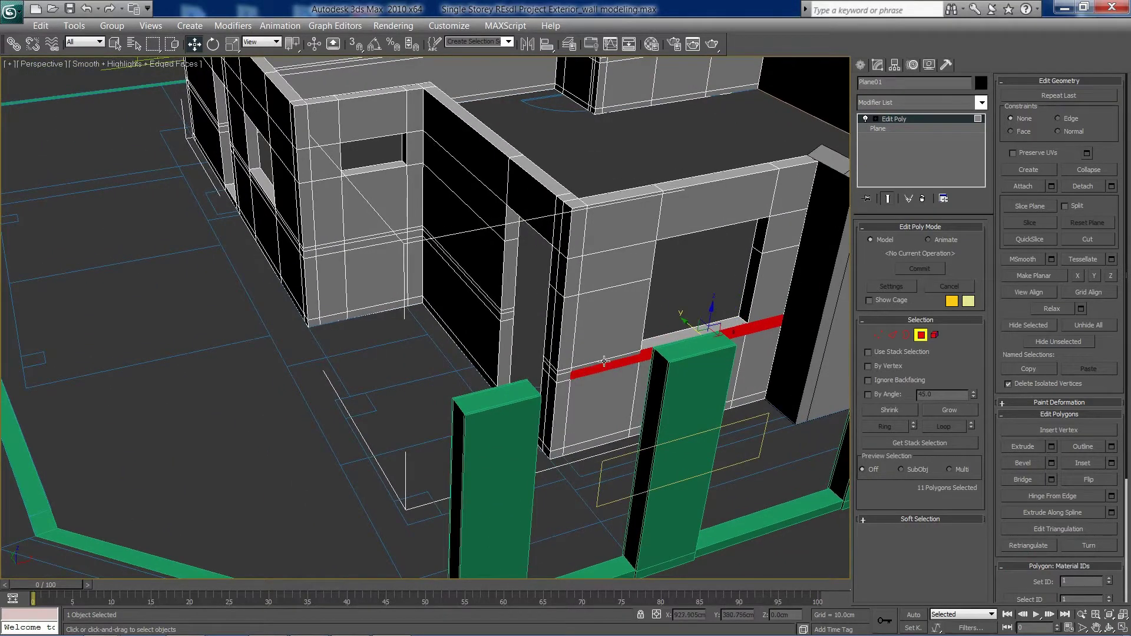
{"action": "left_click", "coordinate": [560, 378], "text": "ctrl"}
{"action": "left_click", "coordinate": [560, 372], "text": "ctrl"}
Add the sill-strip polygons on the short wall return between the outer corner and the side doorway to the selection
{"action": "scroll", "coordinate": [543, 403], "scroll_direction": "up", "scroll_amount": 2}
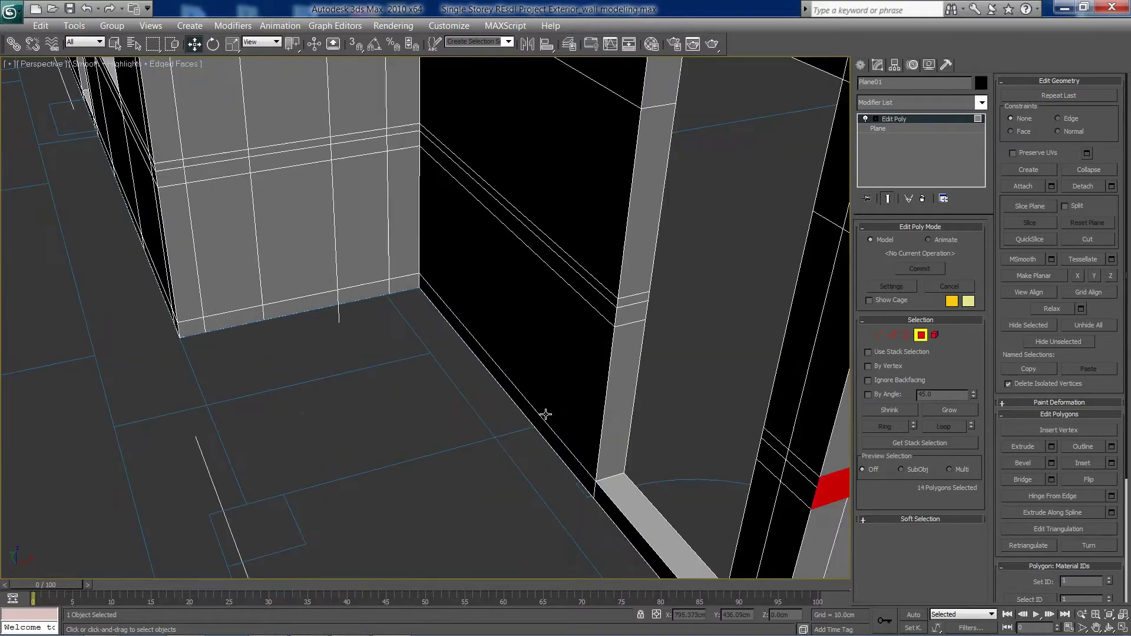
{"action": "scroll", "coordinate": [545, 413], "scroll_direction": "down", "scroll_amount": 1}
{"action": "key", "text": "ctrl+r"}
{"action": "left_click_drag", "start_coordinate": [545, 413], "coordinate": [627, 404]}
{"action": "right_click", "coordinate": [595, 298]}
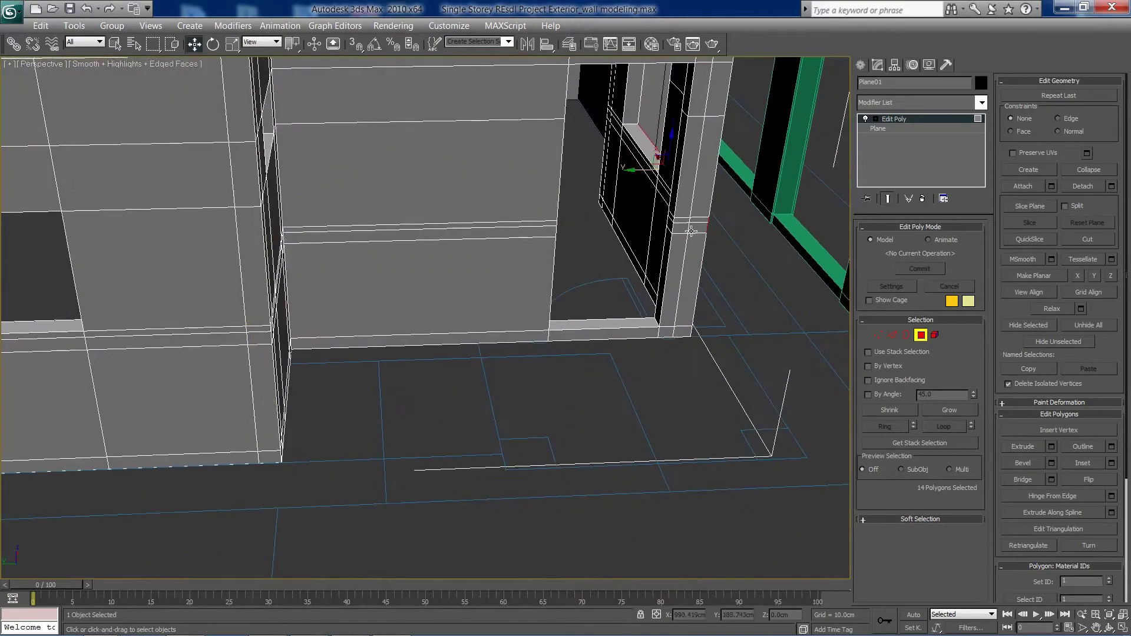
{"action": "left_click", "coordinate": [692, 229], "text": "ctrl"}
{"action": "left_click", "coordinate": [694, 219], "text": "ctrl"}
{"action": "left_click", "coordinate": [684, 222], "text": "ctrl"}
{"action": "left_click", "coordinate": [680, 229], "text": "ctrl"}
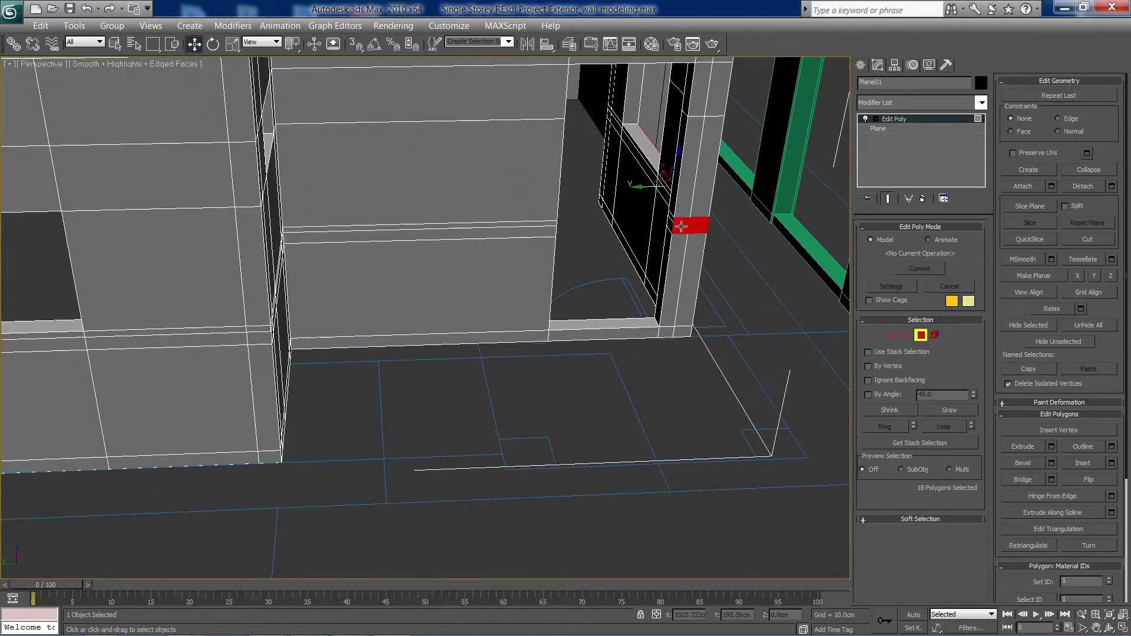
Add the sill strips along the recessed wall beyond the doorway and across the adjoining wall with the small high window
{"action": "left_click", "coordinate": [541, 230], "text": "ctrl"}
{"action": "key", "text": "ctrl+r"}
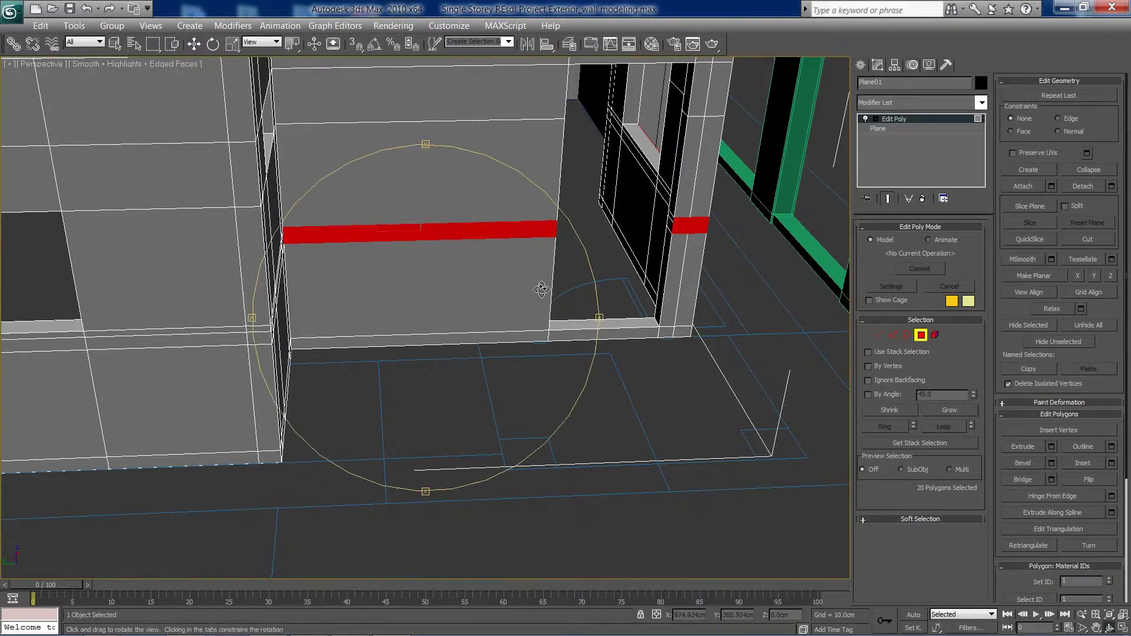
{"action": "left_click_drag", "start_coordinate": [539, 286], "coordinate": [402, 237]}
{"action": "right_click", "coordinate": [402, 237]}
{"action": "left_click", "coordinate": [406, 221], "text": "ctrl"}
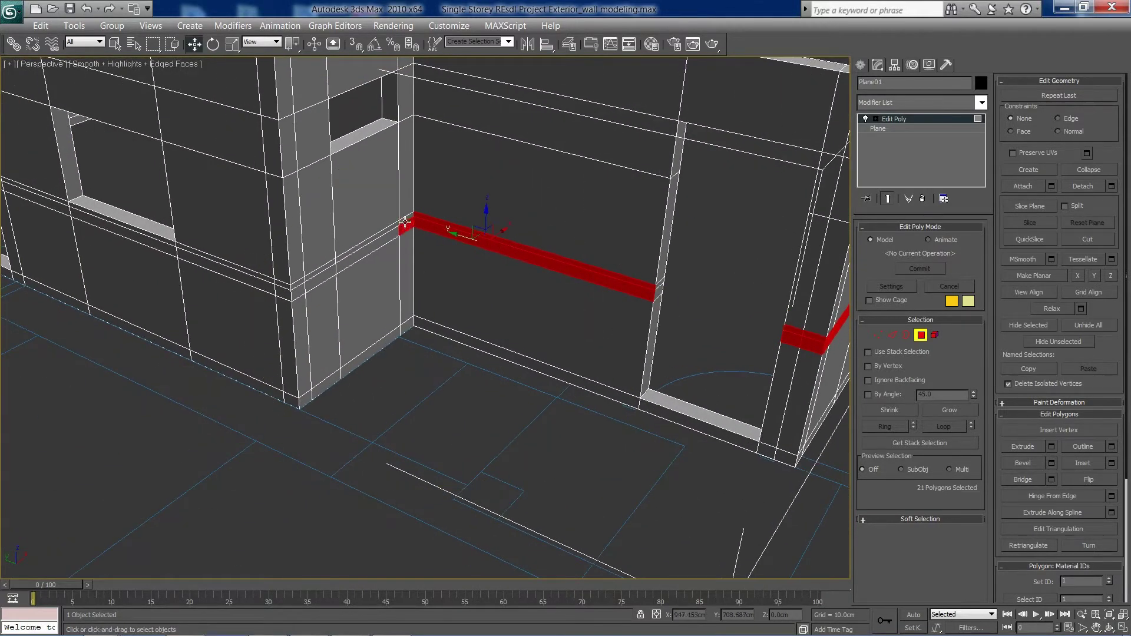
{"action": "left_click", "coordinate": [396, 226], "text": "ctrl"}
{"action": "left_click", "coordinate": [388, 231], "text": "ctrl"}
{"action": "left_click", "coordinate": [389, 241], "text": "ctrl"}
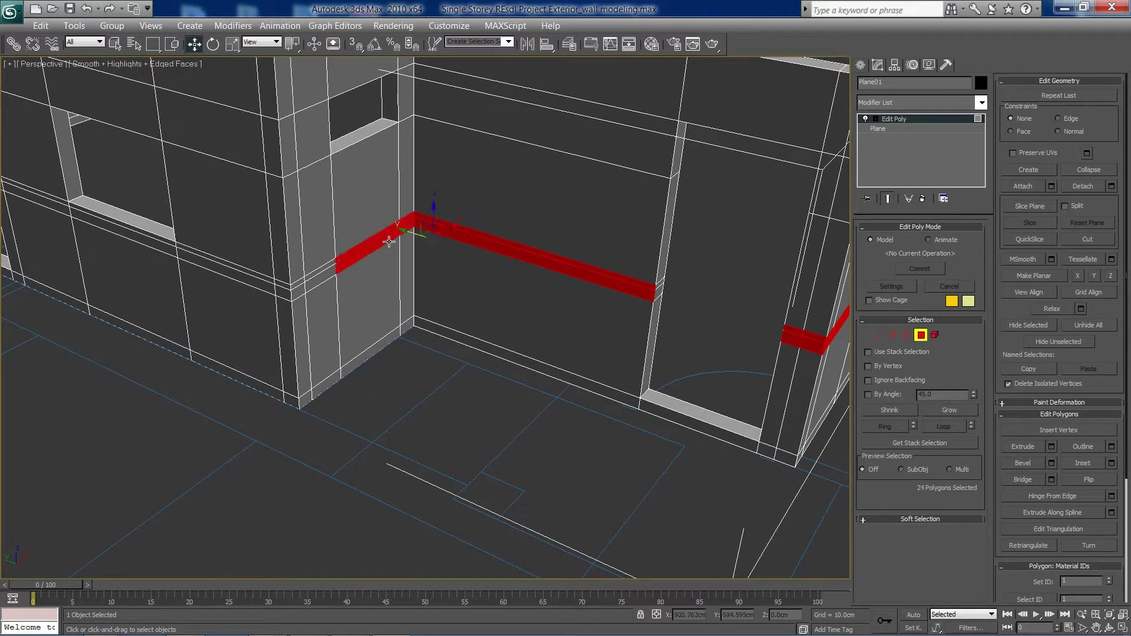
{"action": "left_click", "coordinate": [325, 283], "text": "ctrl"}
{"action": "left_click", "coordinate": [296, 285], "text": "ctrl"}
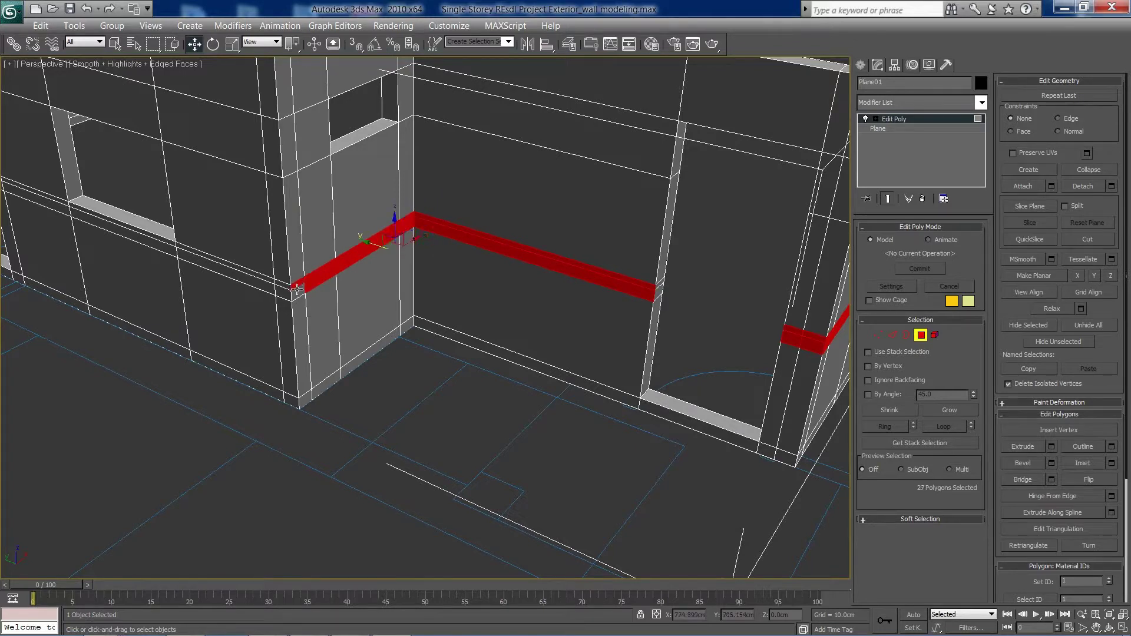
Continue the strip selection around the next outer corner and along the side wall up to its window
{"action": "left_click", "coordinate": [292, 291], "text": "ctrl"}
{"action": "left_click", "coordinate": [287, 292], "text": "ctrl"}
{"action": "left_click", "coordinate": [287, 286], "text": "ctrl"}
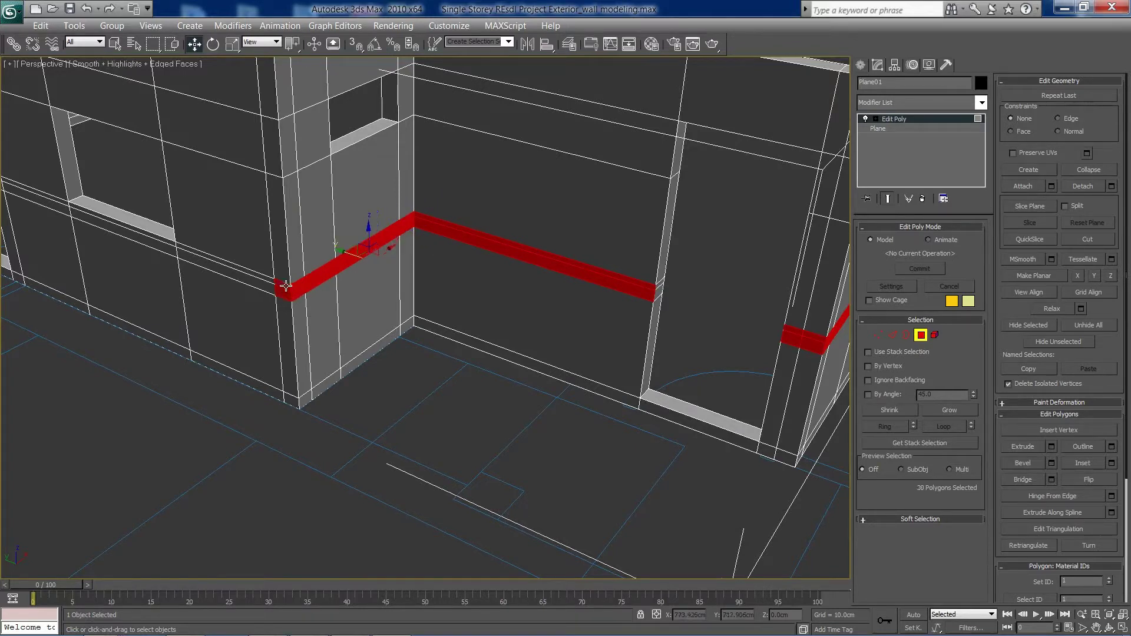
{"action": "left_click", "coordinate": [264, 280], "text": "ctrl"}
{"action": "left_click", "coordinate": [261, 286], "text": "ctrl"}
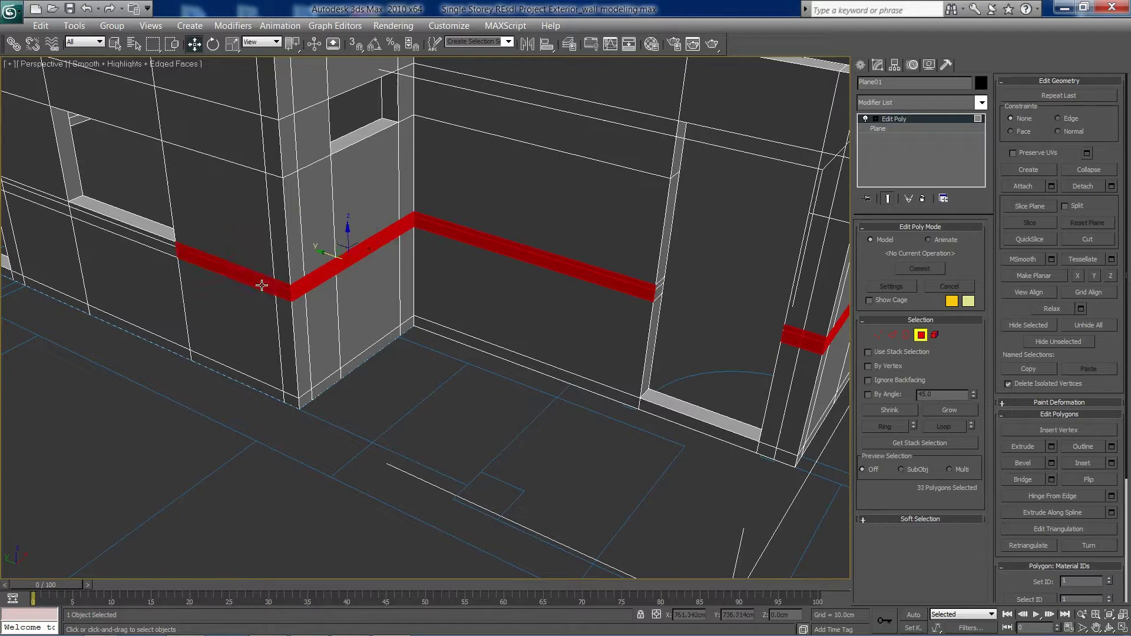
Add the sill-strip polygons beneath the side wall's window and on to its doorway to the selection
{"action": "left_click", "coordinate": [122, 237], "text": "ctrl"}
{"action": "left_click", "coordinate": [126, 250], "text": "ctrl"}
{"action": "middle_click_drag", "start_coordinate": [264, 291], "coordinate": [535, 341], "text": "alt"}
{"action": "left_click", "coordinate": [376, 265], "text": "ctrl"}
{"action": "left_click", "coordinate": [299, 245], "text": "ctrl"}
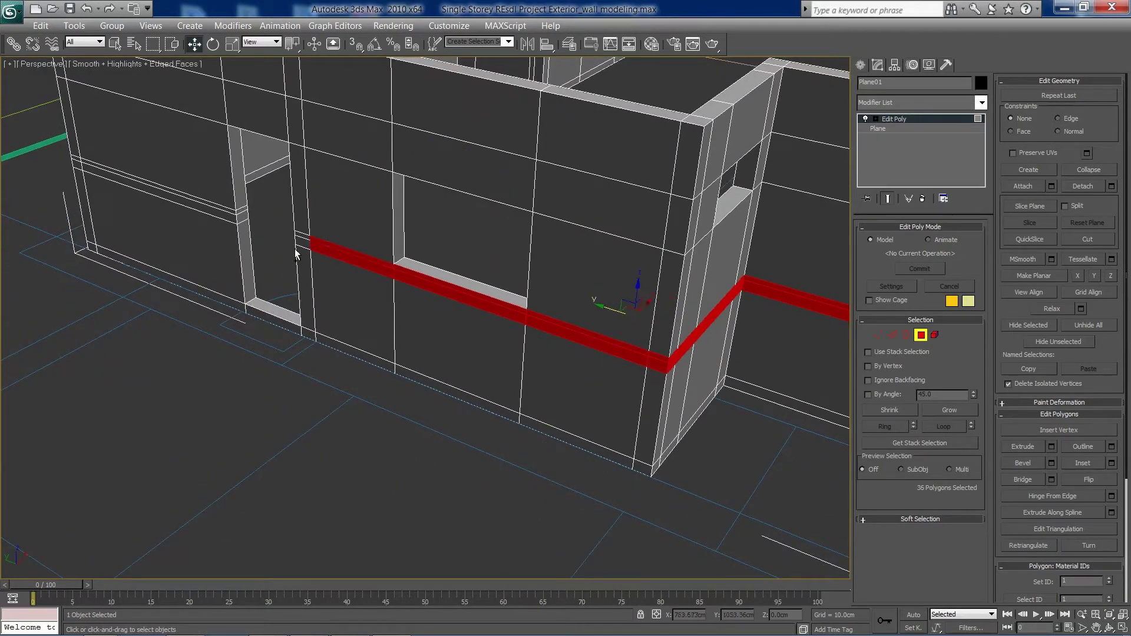
{"action": "left_click", "coordinate": [298, 244], "text": "ctrl"}
Add the sill-strip polygons on the side wall beyond the doorway, up to the rear corner, to the selection
{"action": "left_click", "coordinate": [220, 209], "text": "ctrl"}
{"action": "left_click", "coordinate": [221, 209], "text": "ctrl"}
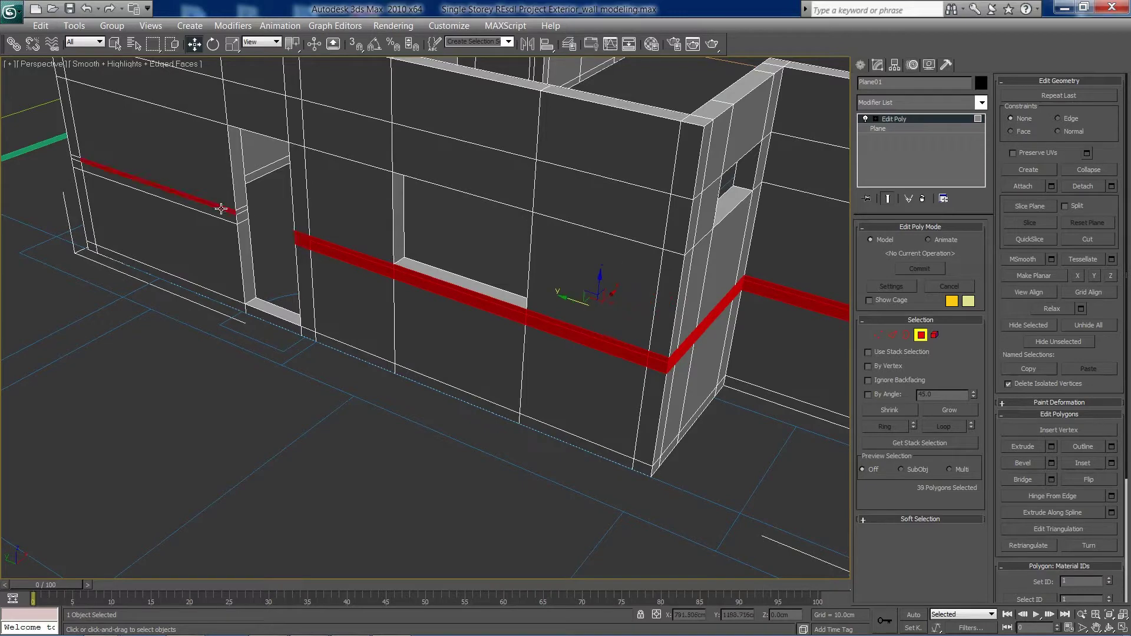
{"action": "left_click", "coordinate": [234, 217], "text": "ctrl"}
{"action": "scroll", "coordinate": [275, 318], "scroll_direction": "down", "scroll_amount": 3}
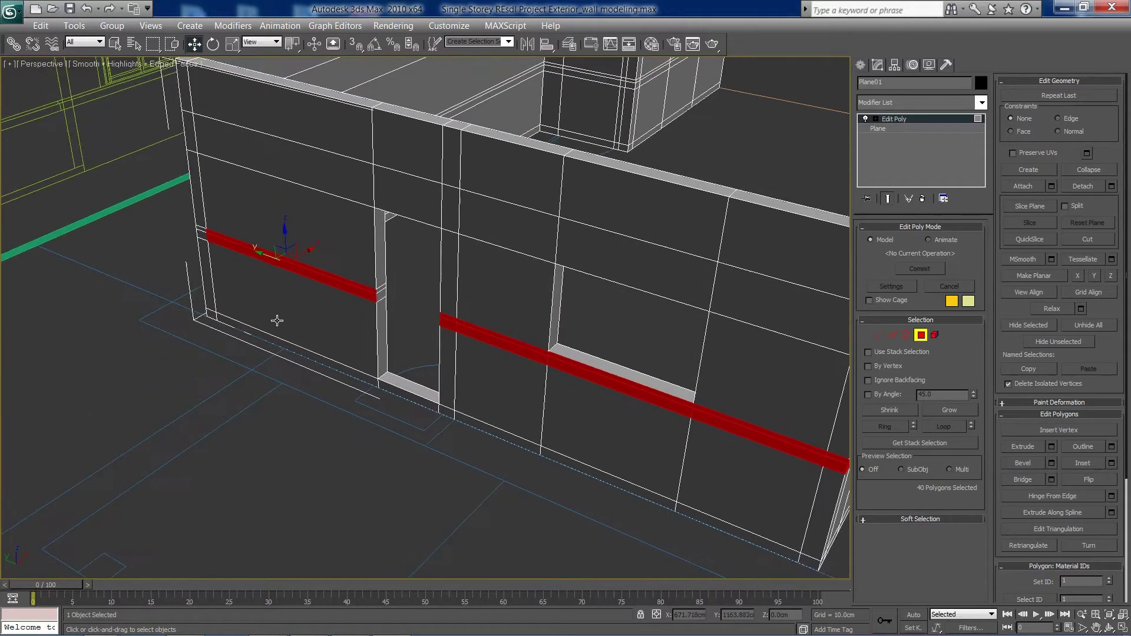
{"action": "middle_click_drag", "start_coordinate": [328, 320], "coordinate": [591, 342], "text": "alt"}
{"action": "key", "text": "w"}
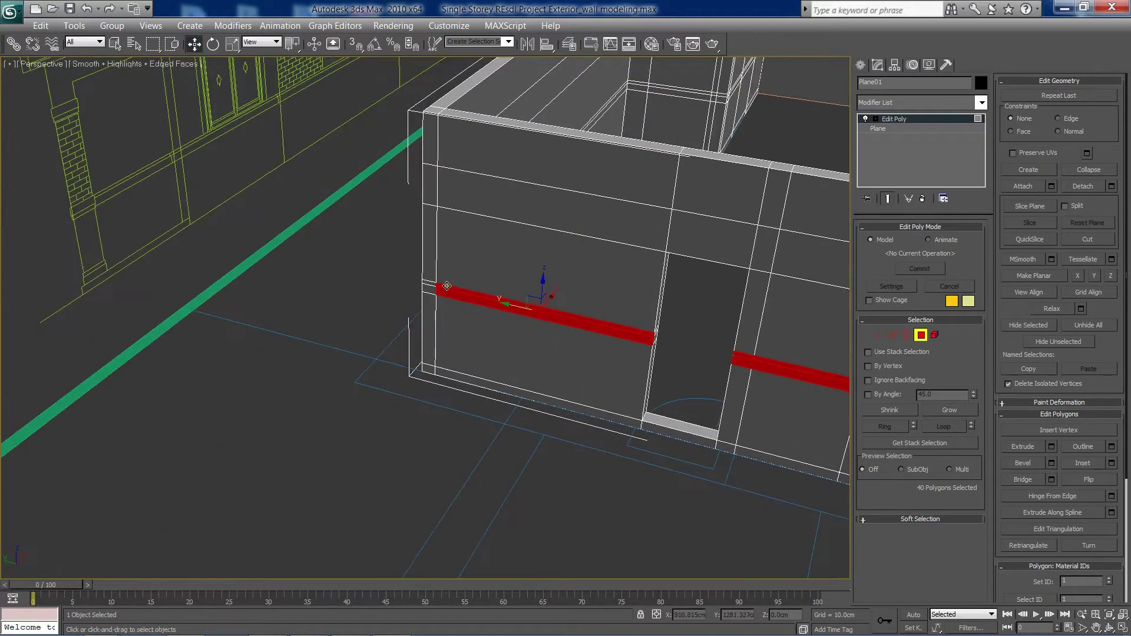
{"action": "left_click", "coordinate": [424, 283], "text": "ctrl"}
{"action": "left_click", "coordinate": [426, 285], "text": "ctrl"}
Add the rear wall's full sill strip, including the narrow polygons at both end corners, to the selection
{"action": "middle_click_drag", "start_coordinate": [439, 311], "coordinate": [399, 373], "text": "alt"}
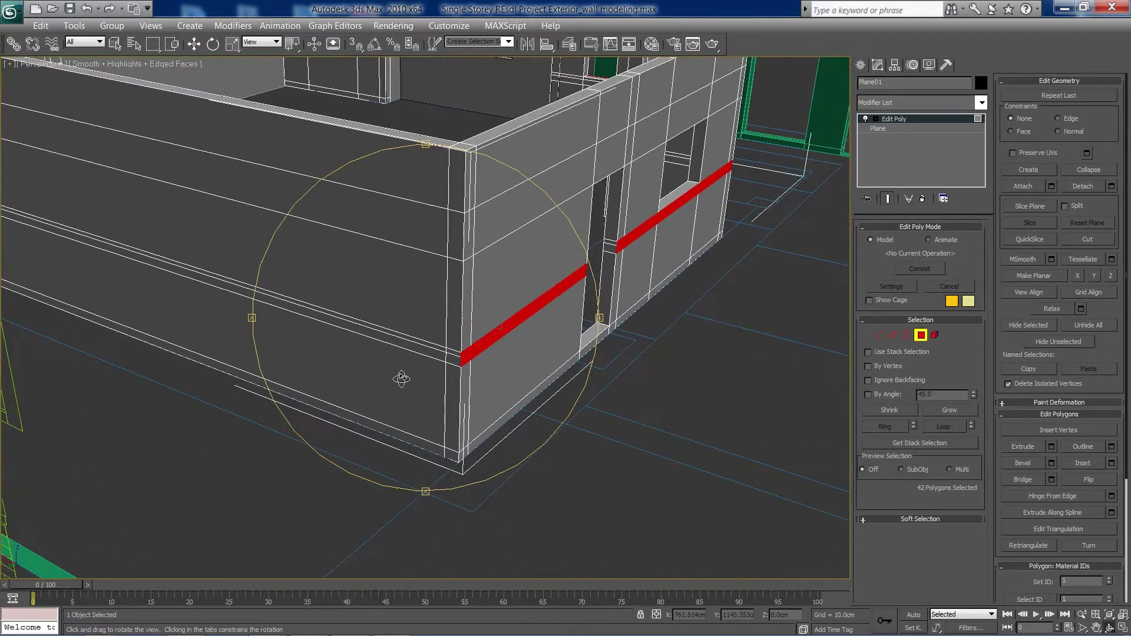
{"action": "left_click", "coordinate": [429, 352], "text": "ctrl"}
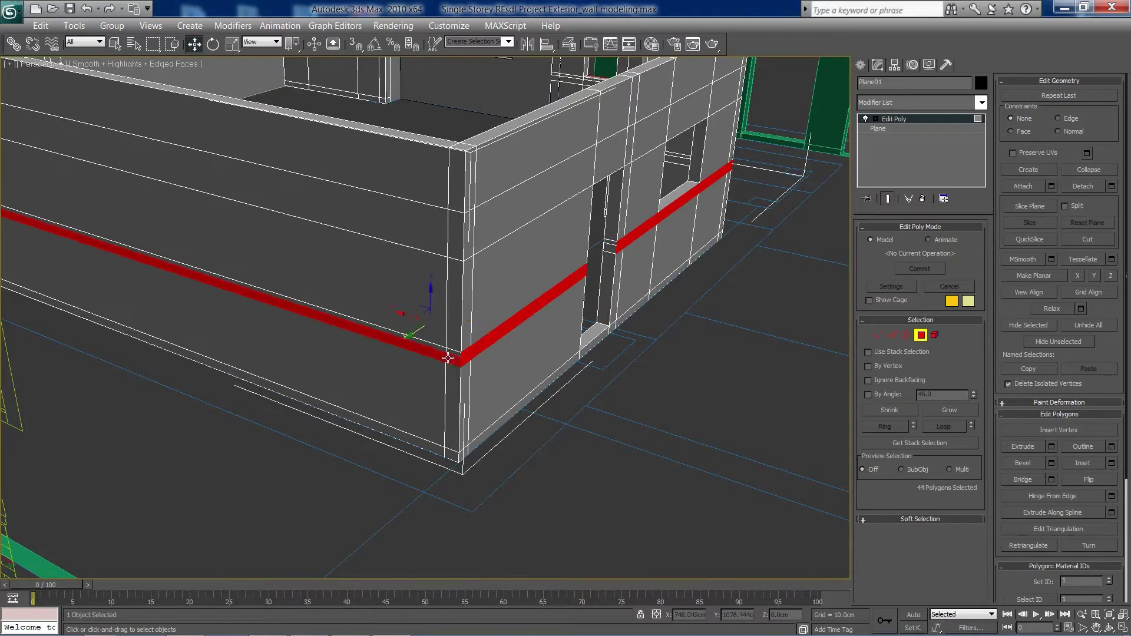
{"action": "left_click", "coordinate": [443, 350], "text": "ctrl"}
{"action": "scroll", "coordinate": [443, 350], "scroll_direction": "down", "scroll_amount": 3}
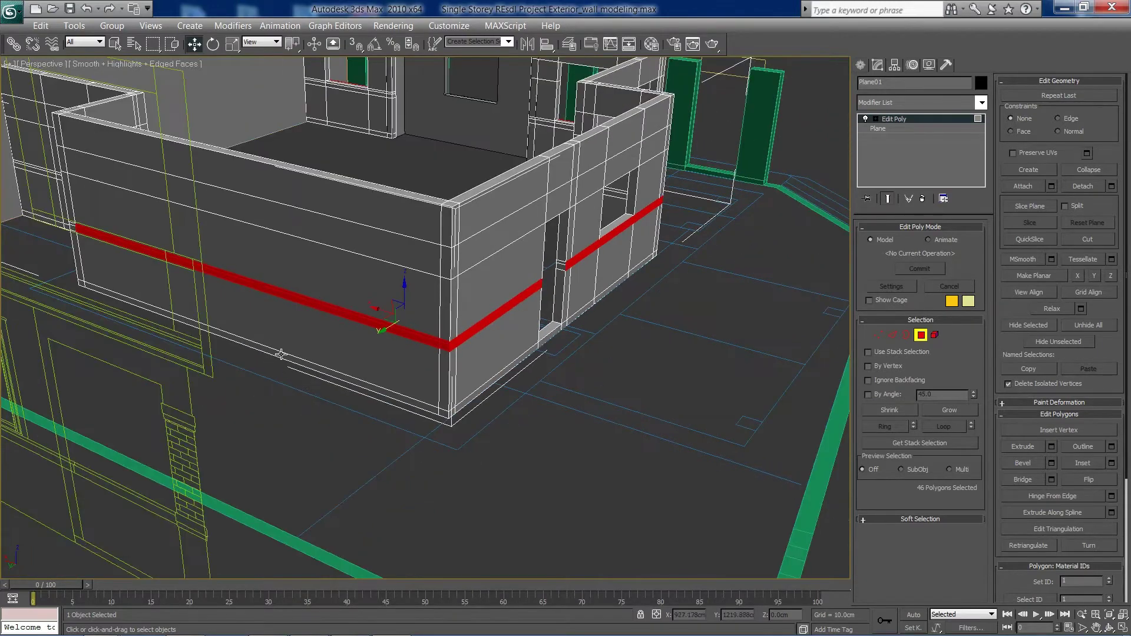
{"action": "middle_click_drag", "start_coordinate": [273, 342], "coordinate": [630, 404]}
{"action": "scroll", "coordinate": [355, 271], "scroll_direction": "up", "scroll_amount": 2}
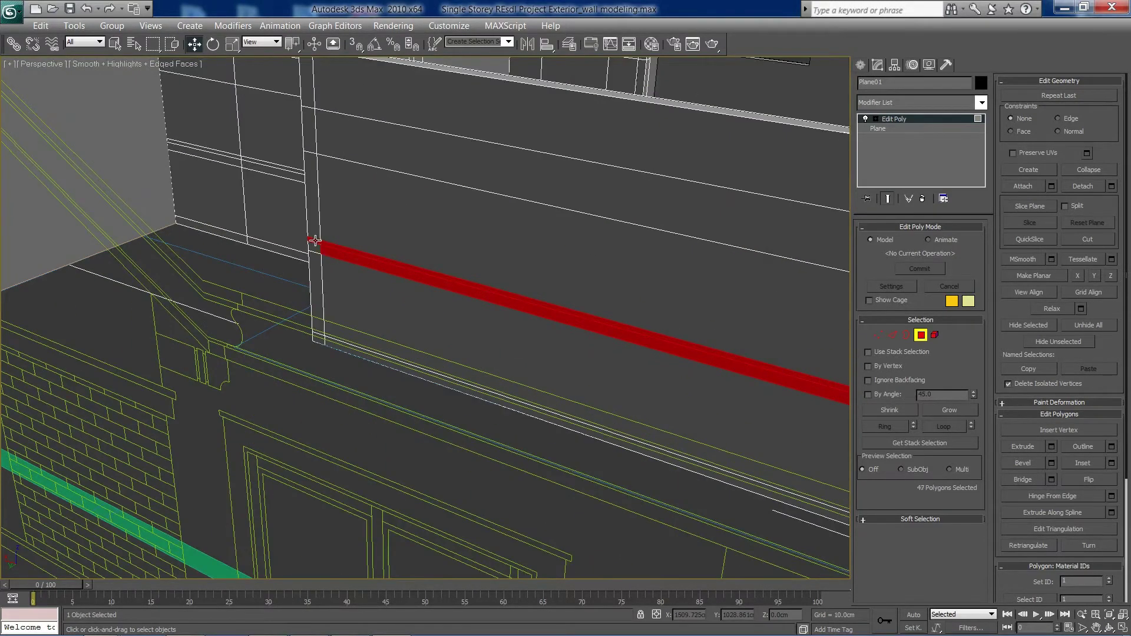
{"action": "left_click", "coordinate": [314, 240], "text": "ctrl"}
Examine the selected sill strip around the side and front walls for completeness
{"action": "scroll", "coordinate": [314, 241], "scroll_direction": "down", "scroll_amount": 5}
{"action": "middle_click_drag", "start_coordinate": [431, 361], "coordinate": [450, 359], "text": "alt"}
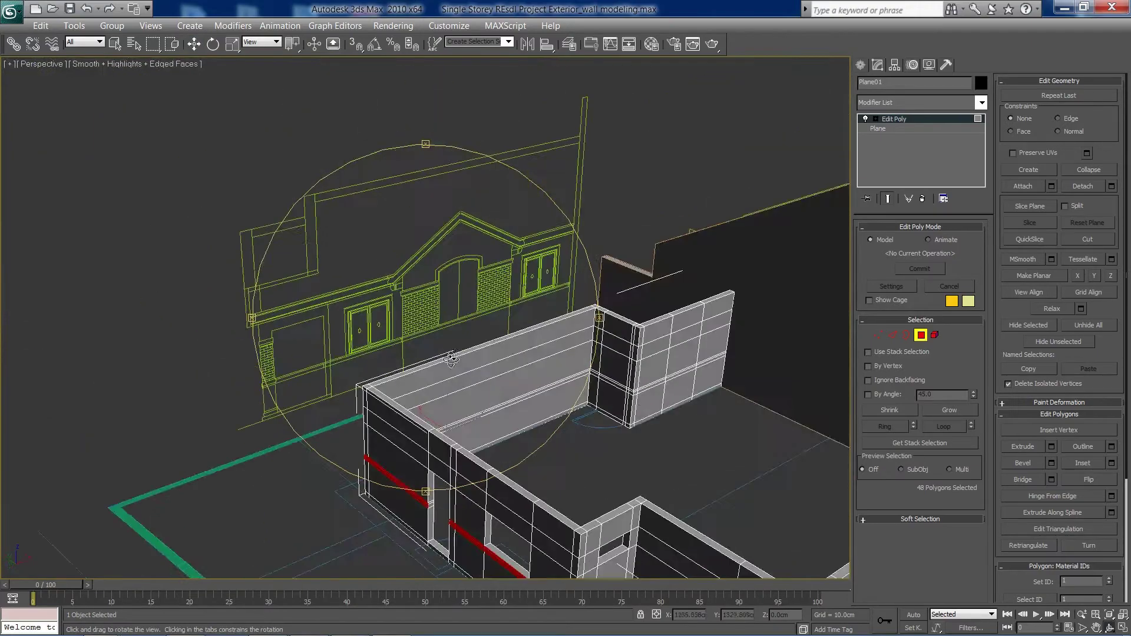
{"action": "middle_click_drag", "start_coordinate": [515, 405], "coordinate": [433, 349]}
{"action": "scroll", "coordinate": [482, 396], "scroll_direction": "up", "scroll_amount": 5}
{"action": "scroll", "coordinate": [529, 406], "scroll_direction": "down", "scroll_amount": 5}
{"action": "middle_click_drag", "start_coordinate": [484, 386], "coordinate": [434, 362]}
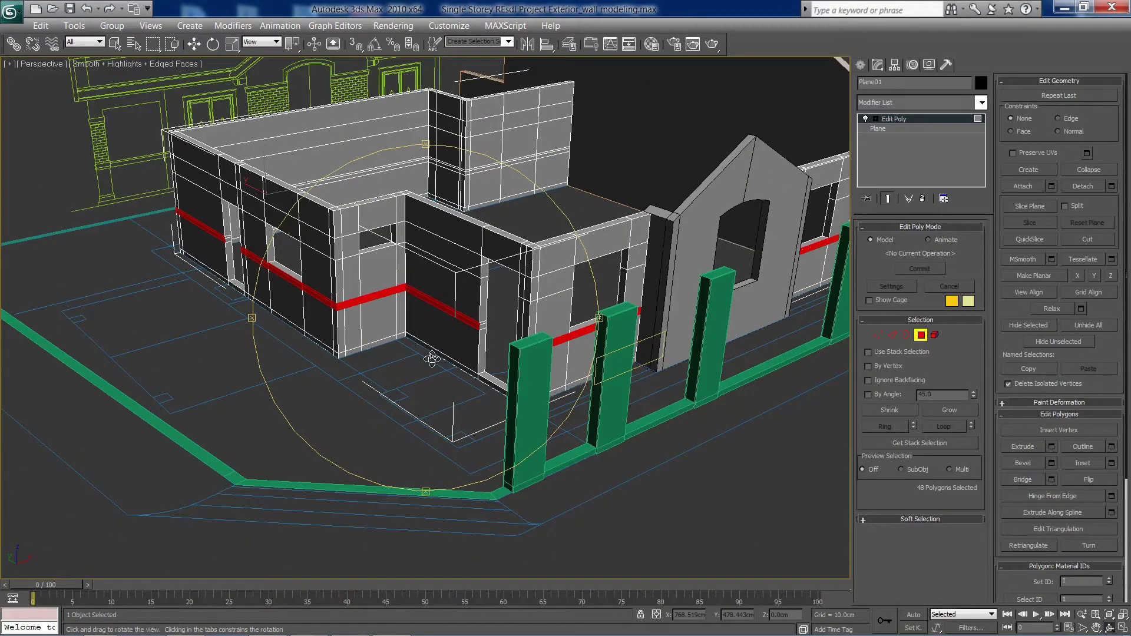
{"action": "middle_click_drag", "start_coordinate": [435, 355], "coordinate": [408, 341]}
{"action": "scroll", "coordinate": [408, 341], "scroll_direction": "up", "scroll_amount": 5}
{"action": "scroll", "coordinate": [385, 369], "scroll_direction": "down", "scroll_amount": 5}
Check the finished front render of the house in ACDSee Quick View and return to the 3ds Max scene
{"action": "left_click_drag", "start_coordinate": [385, 370], "coordinate": [405, 493]}
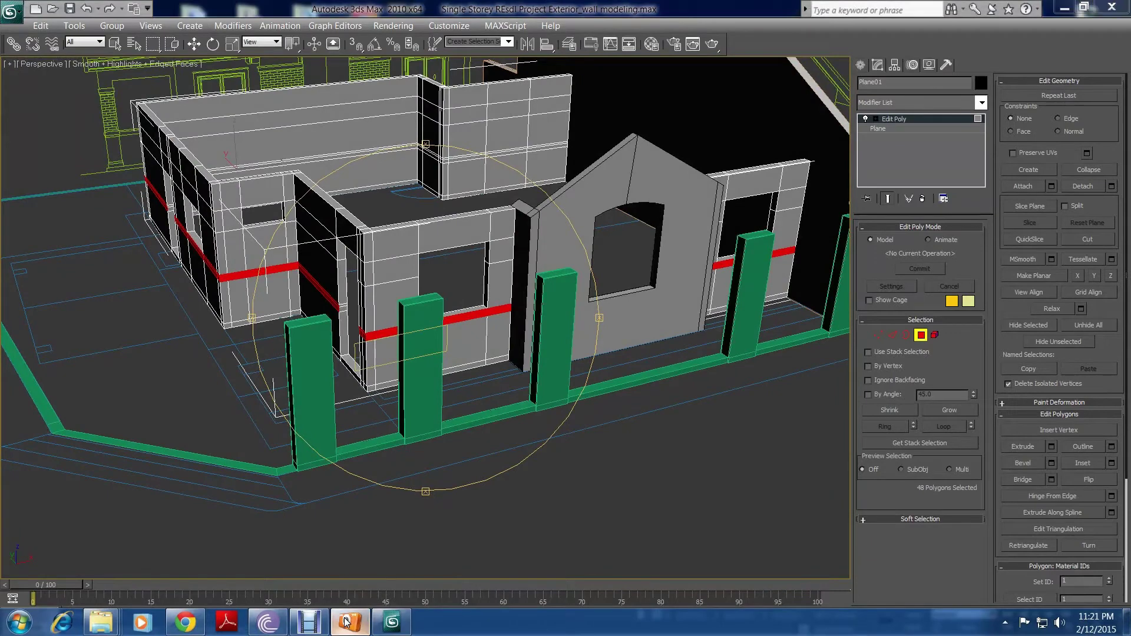
{"action": "left_click", "coordinate": [347, 622]}
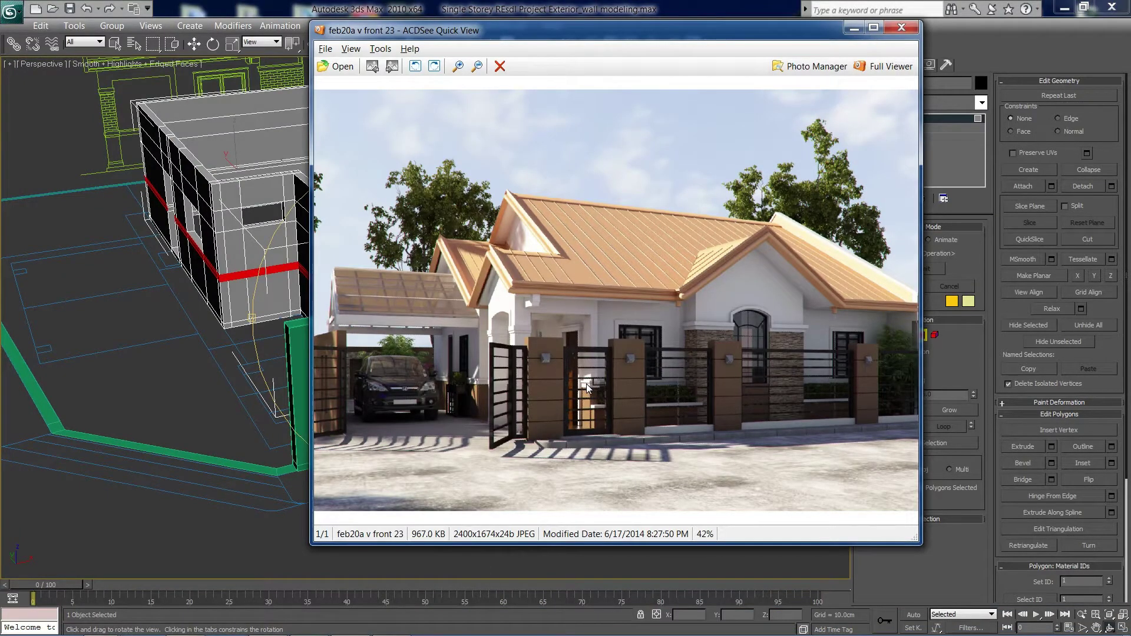
{"action": "left_click", "coordinate": [853, 28]}
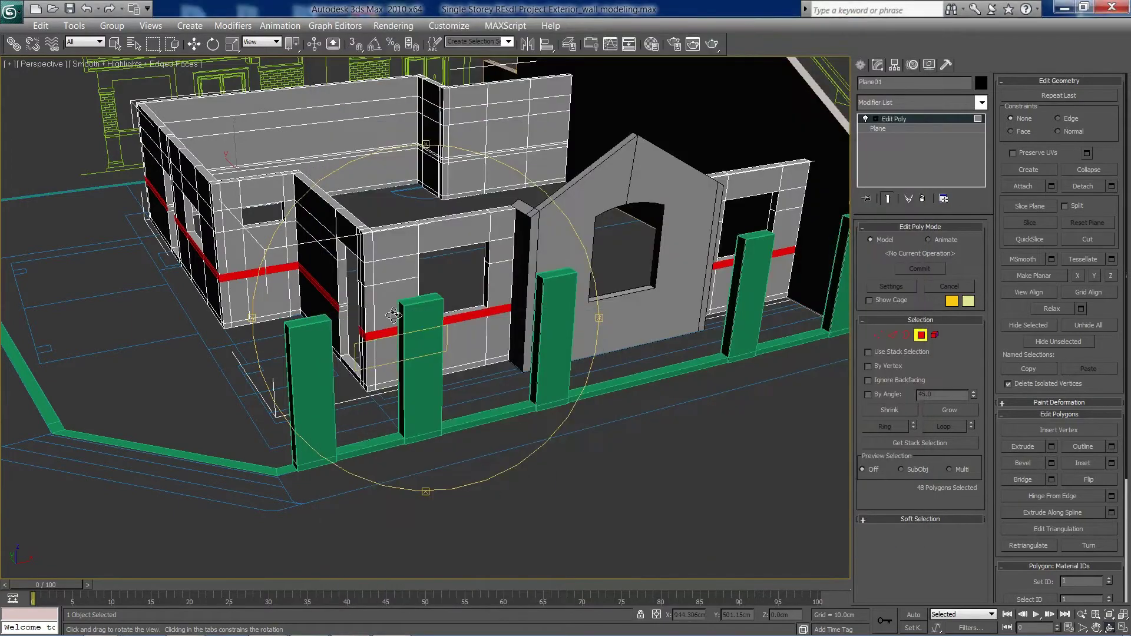
Clone the selected strip polygons to a separate object, offset straight down below the base of the walls
{"action": "scroll", "coordinate": [403, 320], "scroll_direction": "up", "scroll_amount": 5}
{"action": "left_click_drag", "start_coordinate": [403, 320], "coordinate": [391, 384]}
{"action": "right_click", "coordinate": [393, 386]}
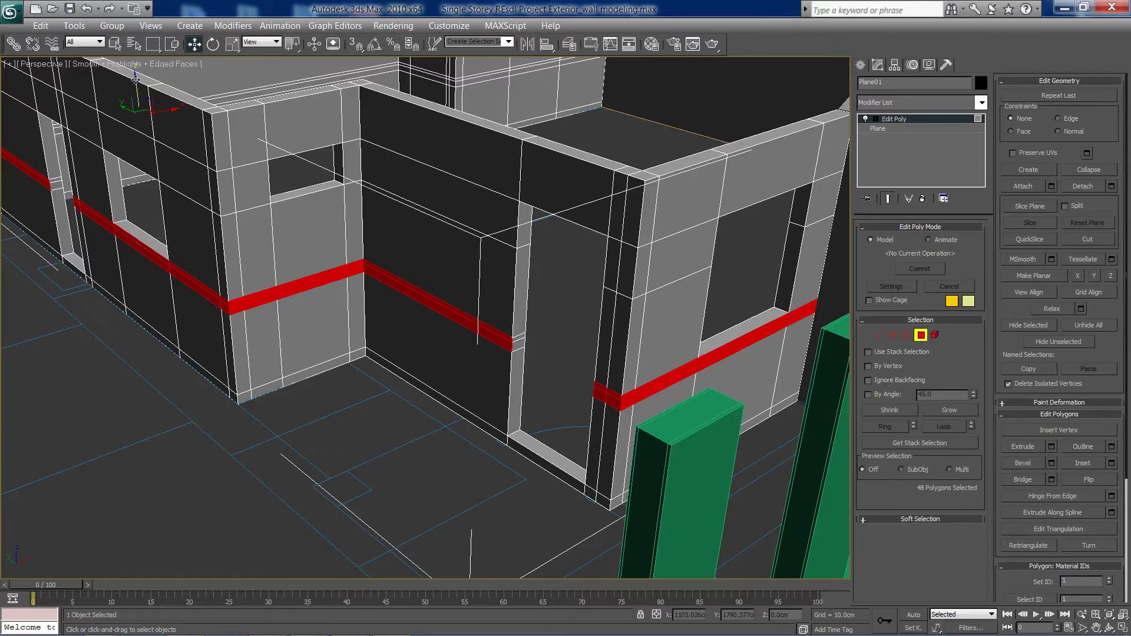
{"action": "left_click_drag", "start_coordinate": [136, 78], "coordinate": [137, 87]}
{"action": "left_click_drag", "start_coordinate": [141, 128], "coordinate": [139, 162], "text": "shift"}
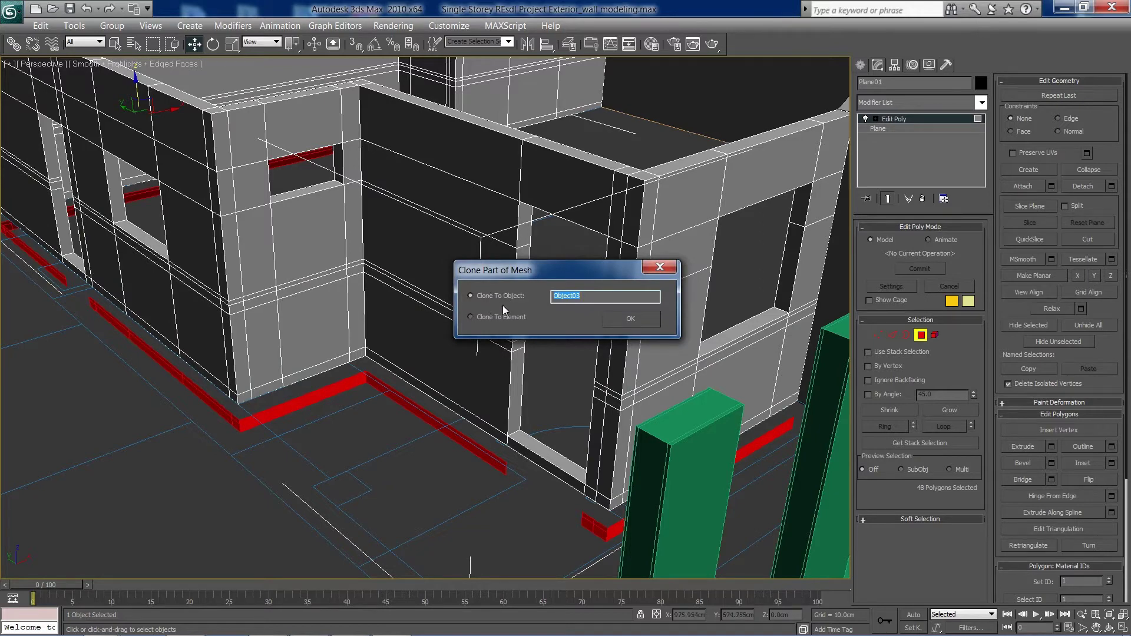
{"action": "left_click", "coordinate": [616, 322]}
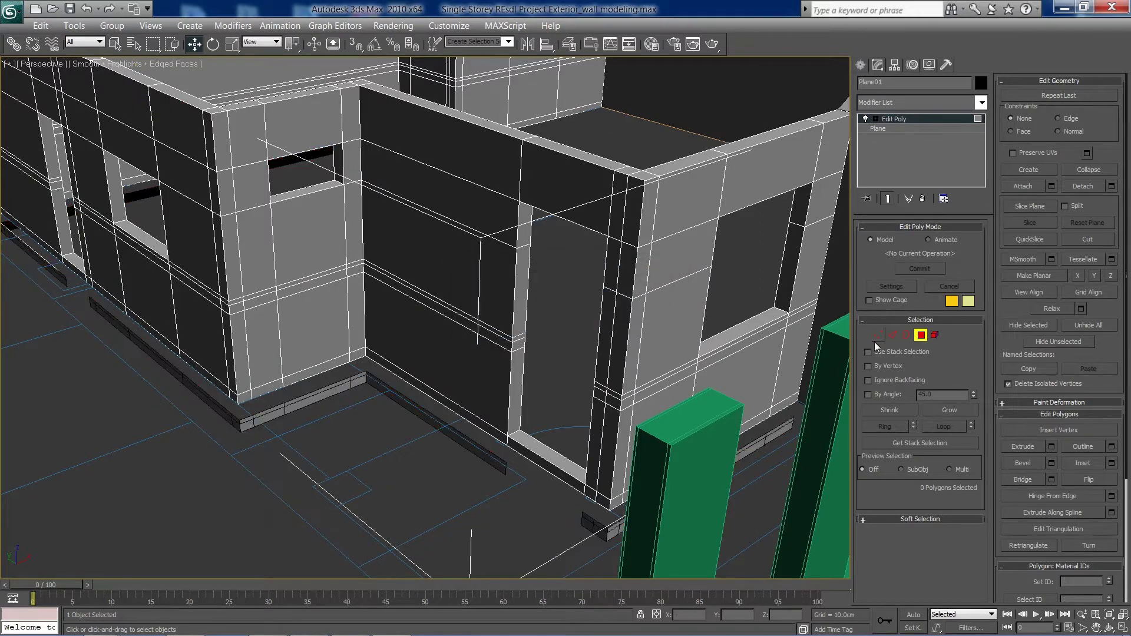
Leave polygon editing on the walls and select the cloned strip object
{"action": "left_click", "coordinate": [919, 336]}
{"action": "left_click", "coordinate": [466, 454]}
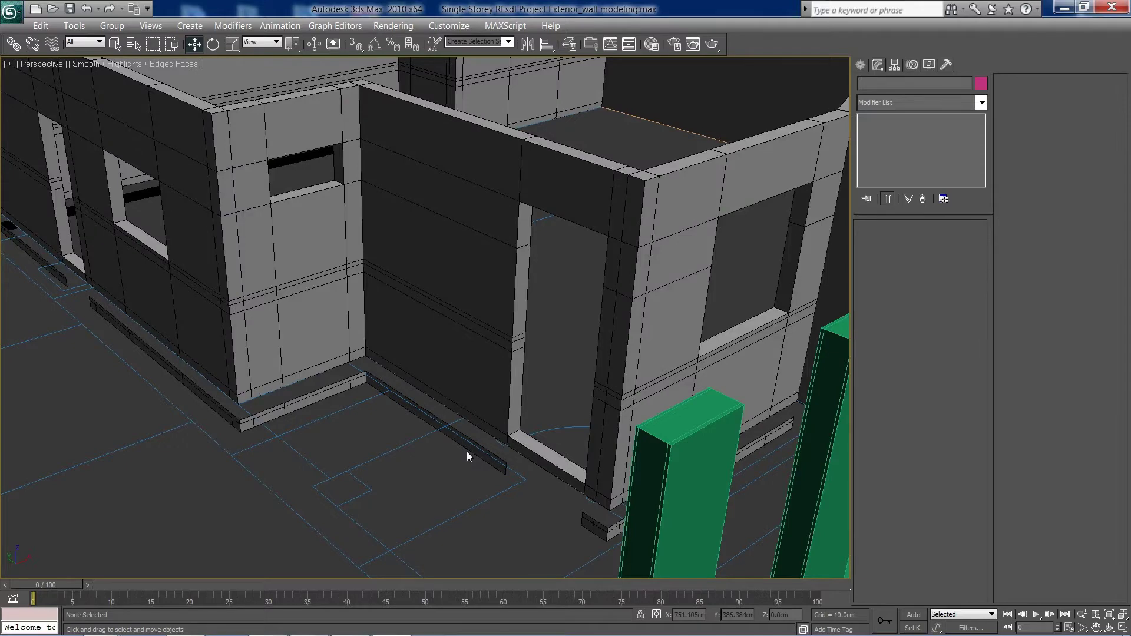
{"action": "left_click", "coordinate": [466, 451]}
Move the cloned strip vertically in the front view to the elevation drawing's sill line, at about Z 126.8 cm
{"action": "scroll", "coordinate": [427, 397], "scroll_direction": "down", "scroll_amount": 4}
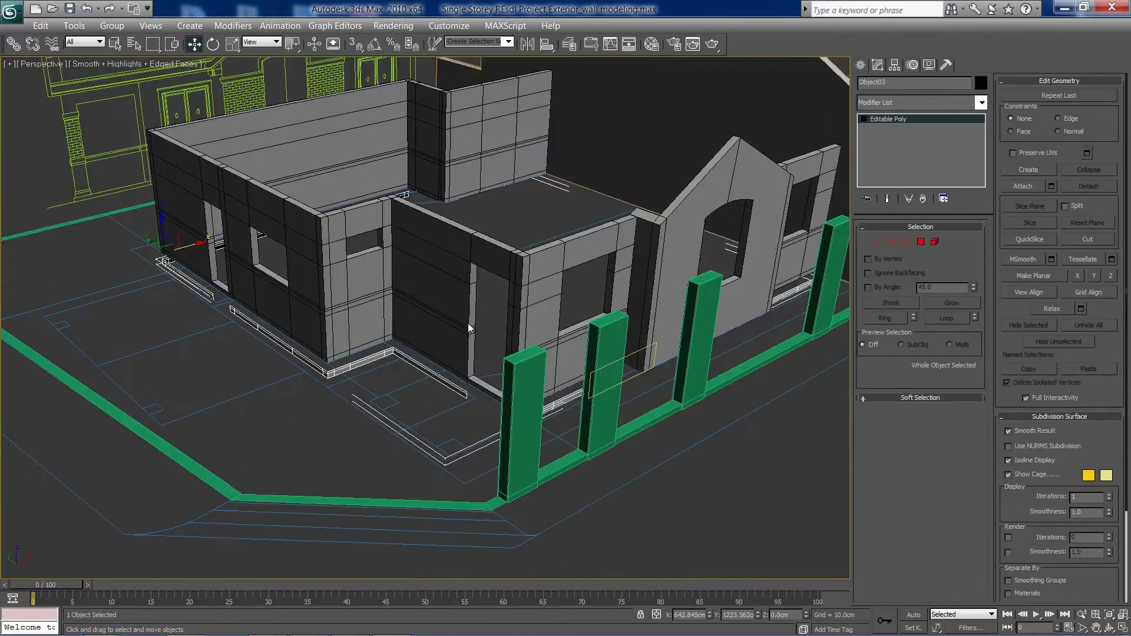
{"action": "key", "text": "alt+w"}
{"action": "key", "text": "alt+w"}
{"action": "scroll", "coordinate": [469, 324], "scroll_direction": "down", "scroll_amount": 3}
{"action": "middle_click_drag", "start_coordinate": [470, 323], "coordinate": [601, 383]}
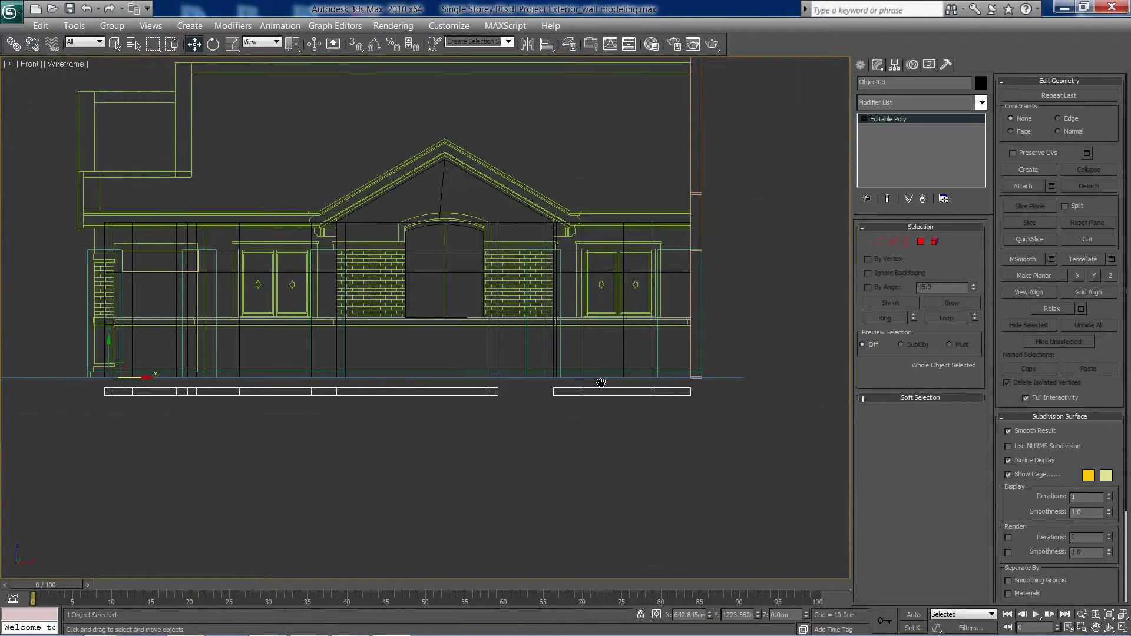
{"action": "scroll", "coordinate": [419, 362], "scroll_direction": "up", "scroll_amount": 5}
{"action": "left_click_drag", "start_coordinate": [307, 416], "coordinate": [330, 274]}
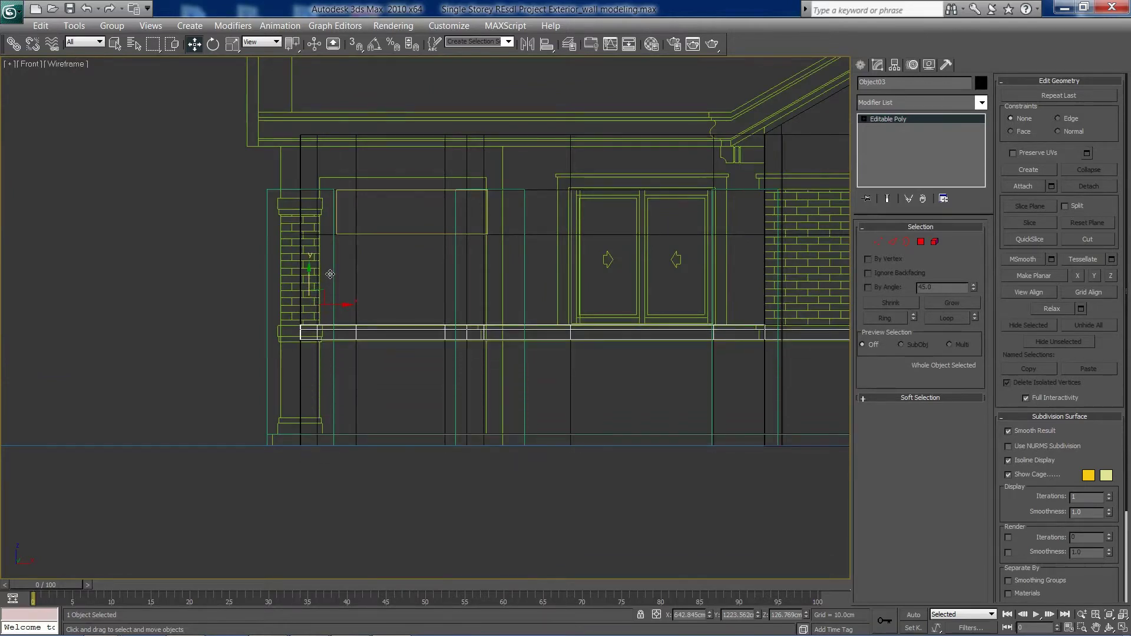
Lower the cloned strip slightly to about Z 126.15 cm and check its alignment with the wall's sill edges at the outer corner
{"action": "key", "text": "alt+w"}
{"action": "key", "text": "alt+w"}
{"action": "scroll", "coordinate": [392, 348], "scroll_direction": "up", "scroll_amount": 5}
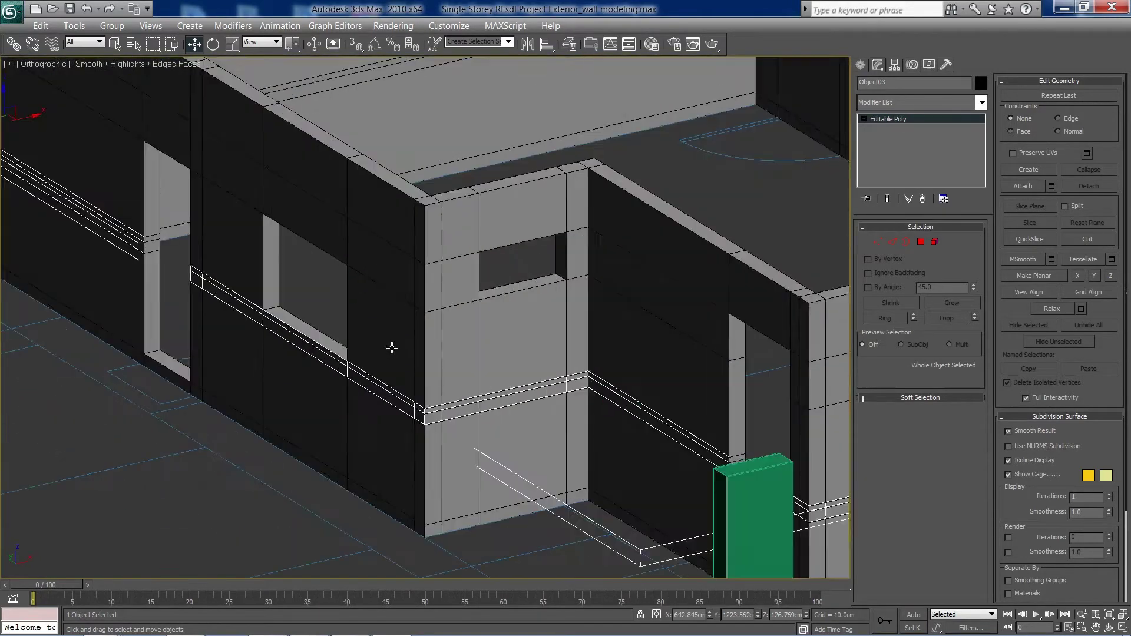
{"action": "scroll", "coordinate": [449, 462], "scroll_direction": "up", "scroll_amount": 6}
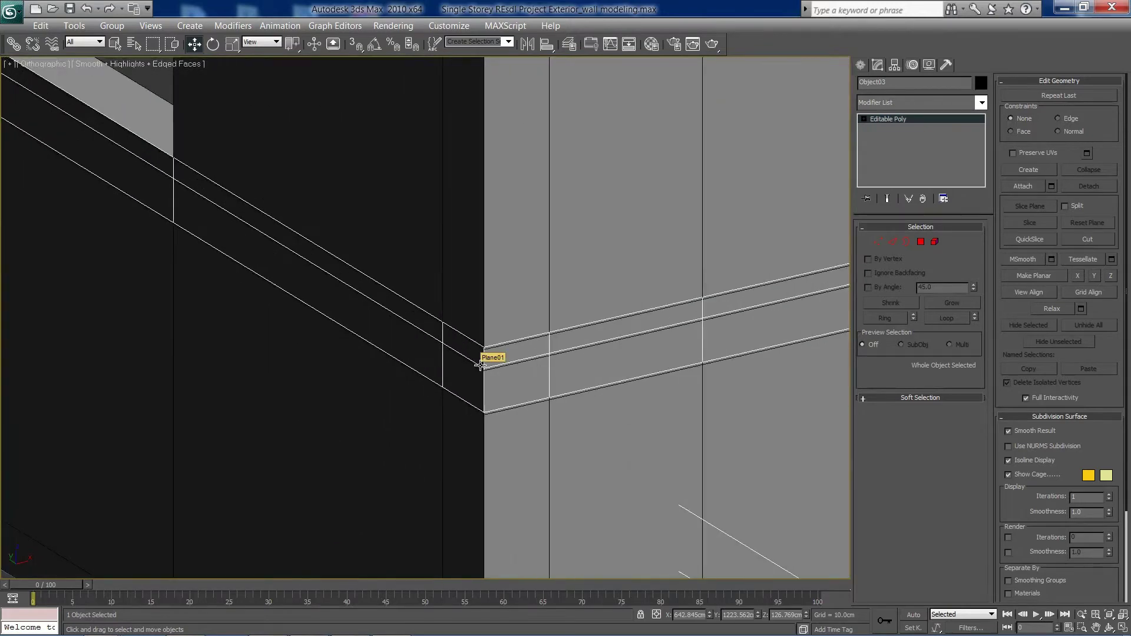
{"action": "scroll", "coordinate": [480, 365], "scroll_direction": "down", "scroll_amount": 10}
{"action": "scroll", "coordinate": [540, 416], "scroll_direction": "up", "scroll_amount": 3}
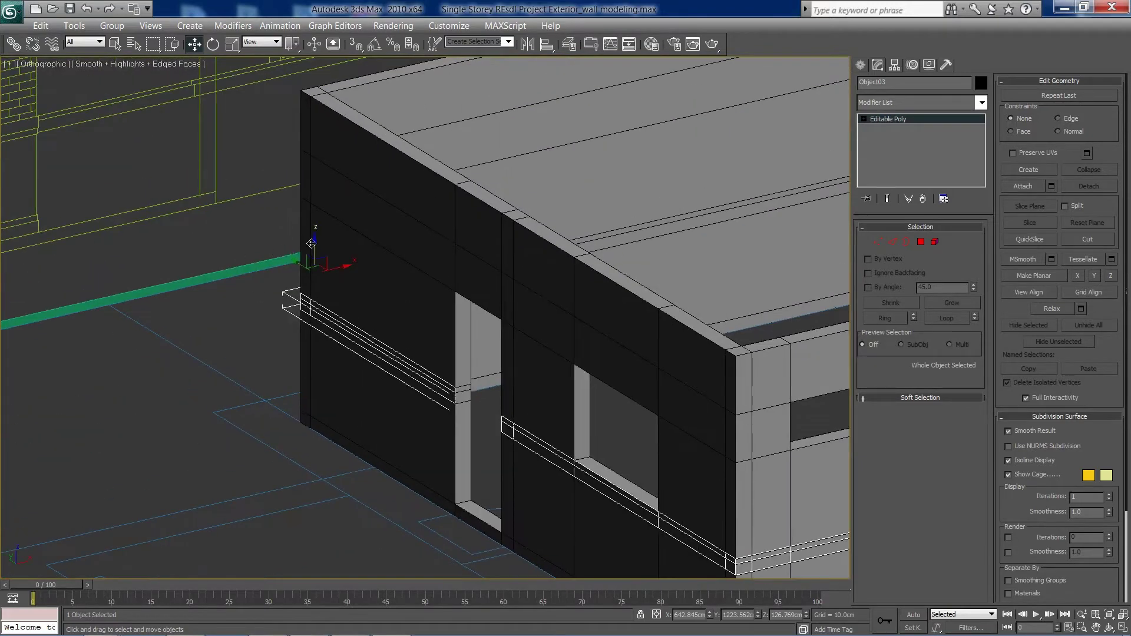
{"action": "left_click_drag", "start_coordinate": [311, 243], "coordinate": [311, 244]}
{"action": "middle_click_drag", "start_coordinate": [701, 531], "coordinate": [467, 338]}
{"action": "scroll", "coordinate": [570, 454], "scroll_direction": "up", "scroll_amount": 5}
{"action": "middle_click_drag", "start_coordinate": [620, 481], "coordinate": [342, 330]}
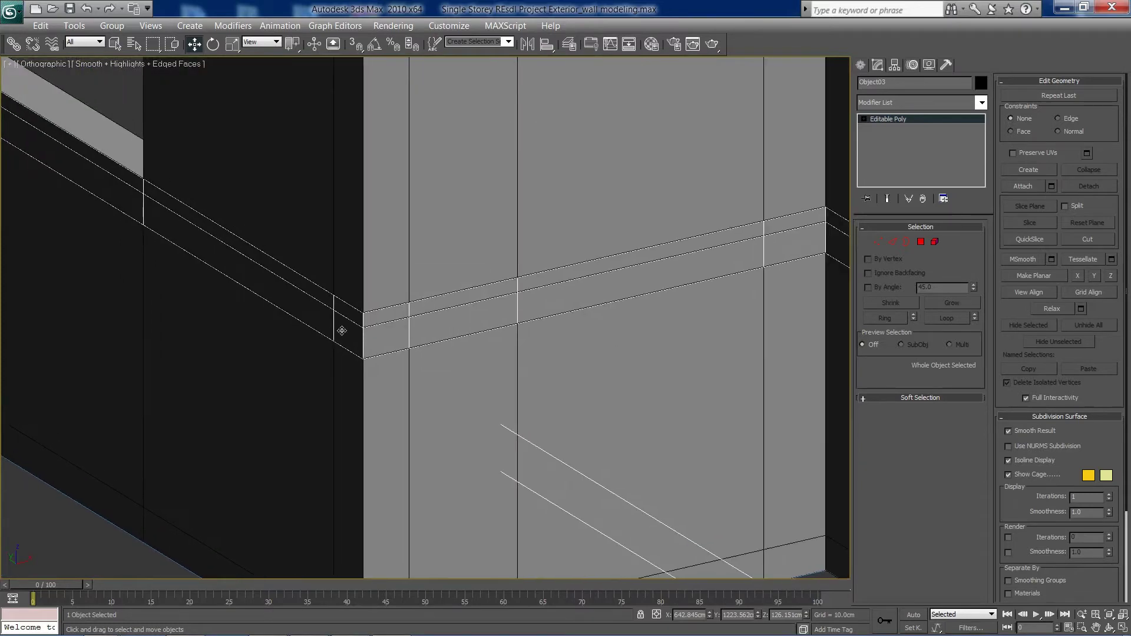
Apply a Shell modifier to the cloned strip object, trying an outer amount of 5 cm before setting it to 3 cm
{"action": "scroll", "coordinate": [342, 331], "scroll_direction": "up", "scroll_amount": 6}
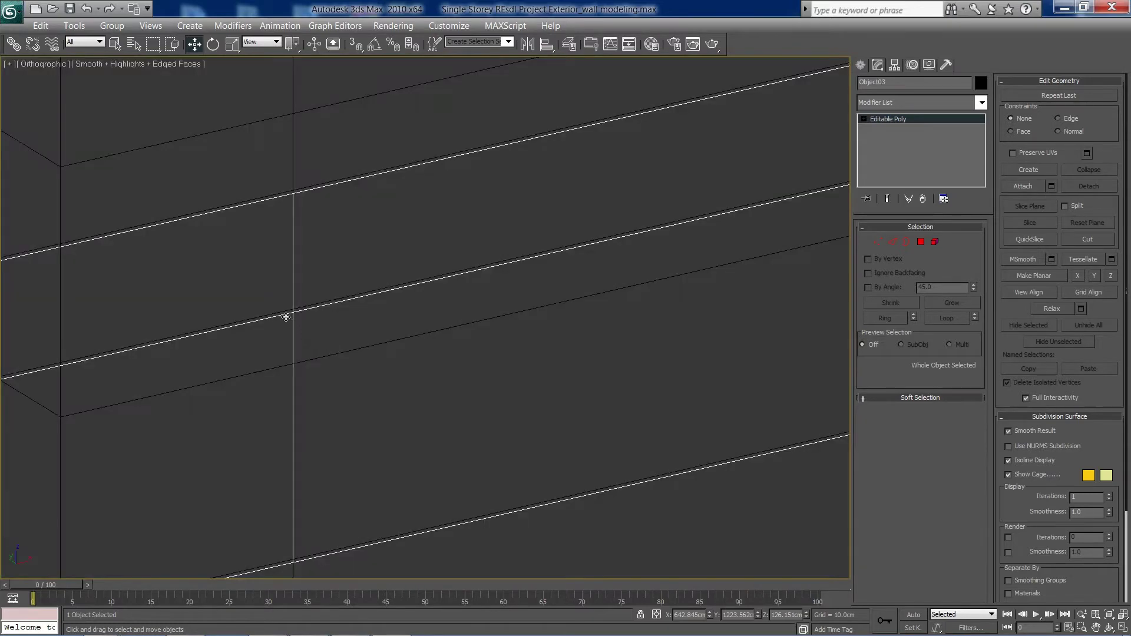
{"action": "scroll", "coordinate": [292, 324], "scroll_direction": "down", "scroll_amount": 6}
{"action": "left_click", "coordinate": [982, 102]}
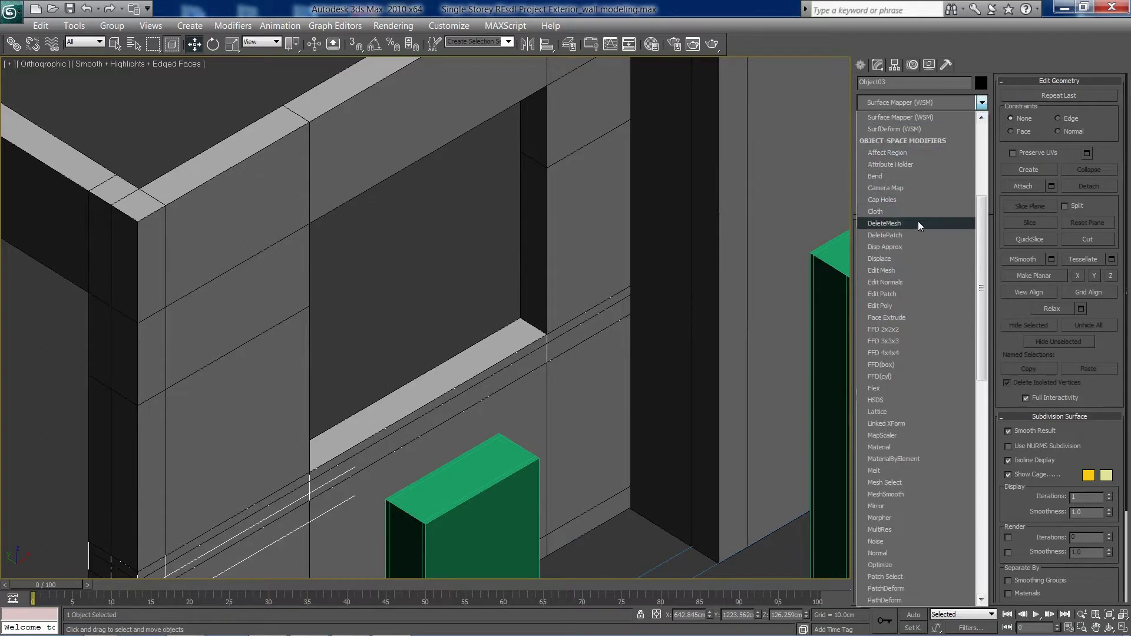
{"action": "scroll", "coordinate": [907, 271], "scroll_direction": "down", "scroll_amount": 10}
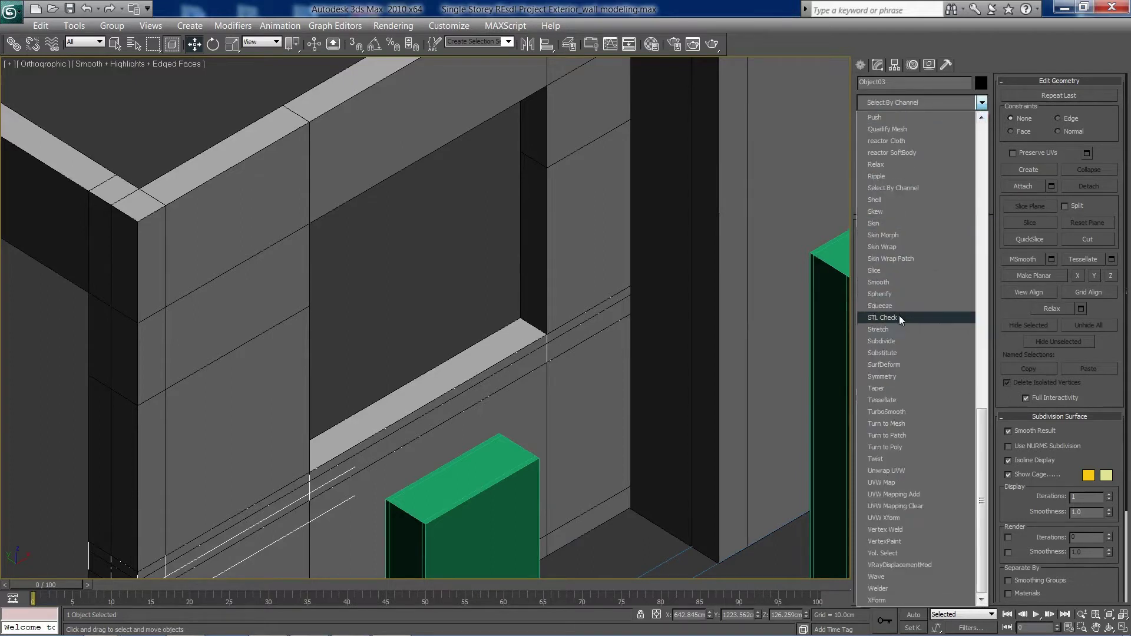
{"action": "left_click", "coordinate": [886, 200]}
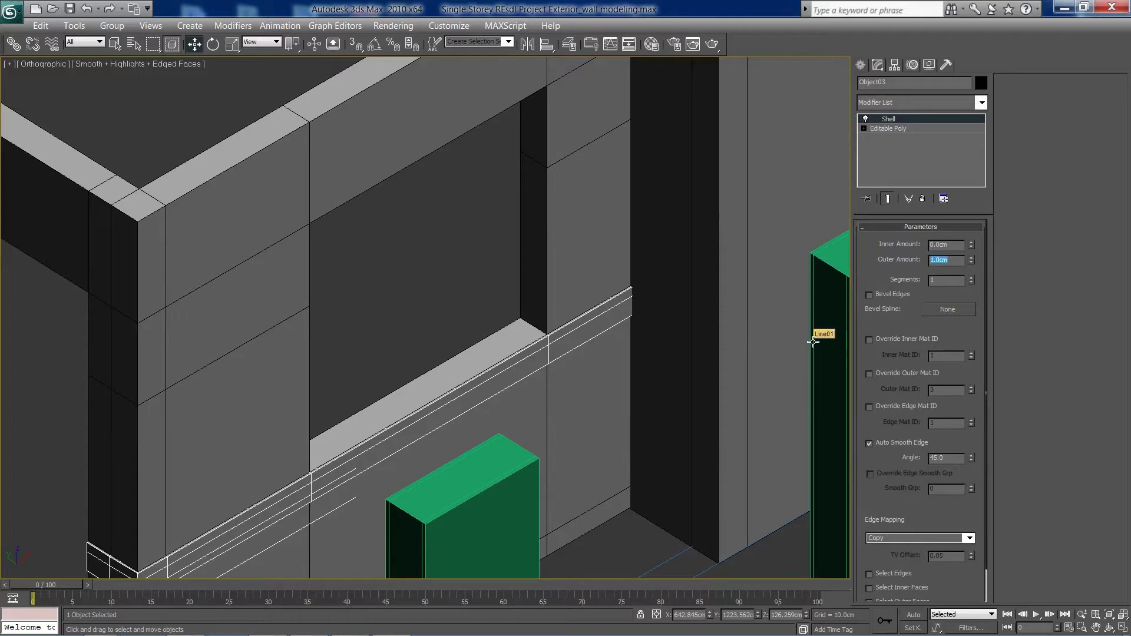
{"action": "type", "text": "5"}
{"action": "key", "text": "Return"}
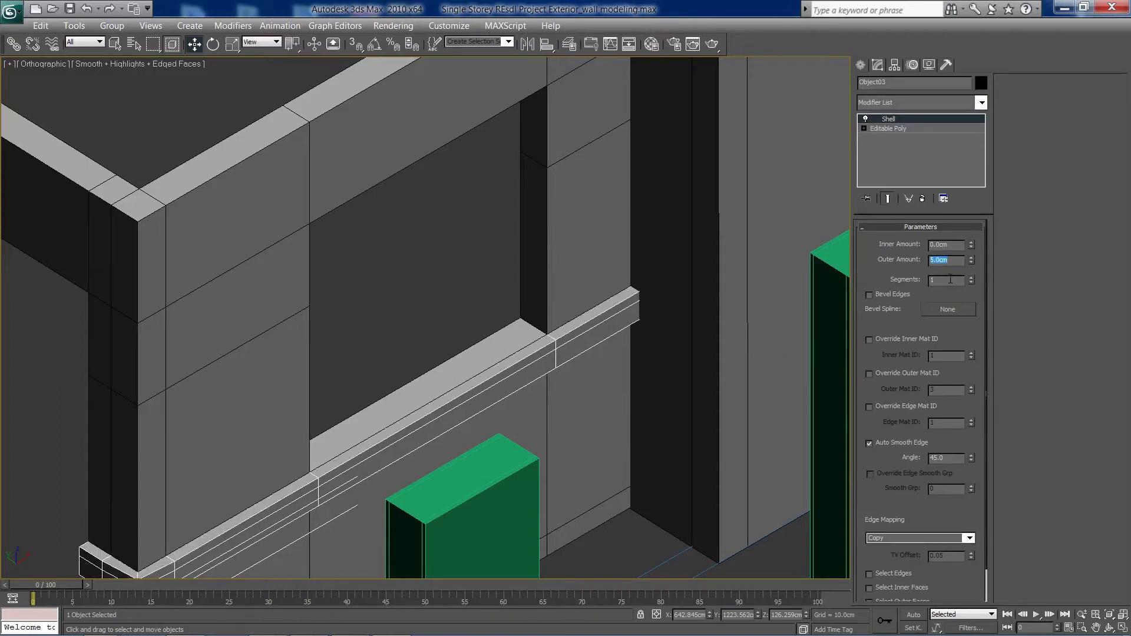
{"action": "key", "text": "Return"}
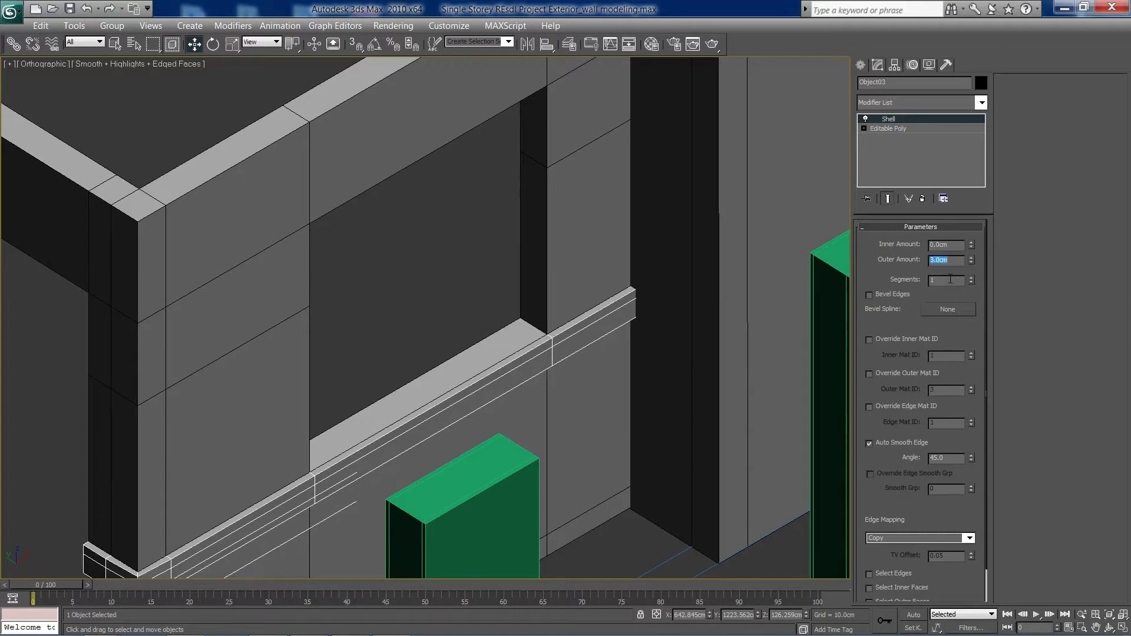
Examine the thickened strip at the outer wall corner and against the sill line of the front elevation drawing
{"action": "middle_click_drag", "start_coordinate": [426, 389], "coordinate": [616, 286]}
{"action": "middle_click", "coordinate": [462, 384], "text": "alt"}
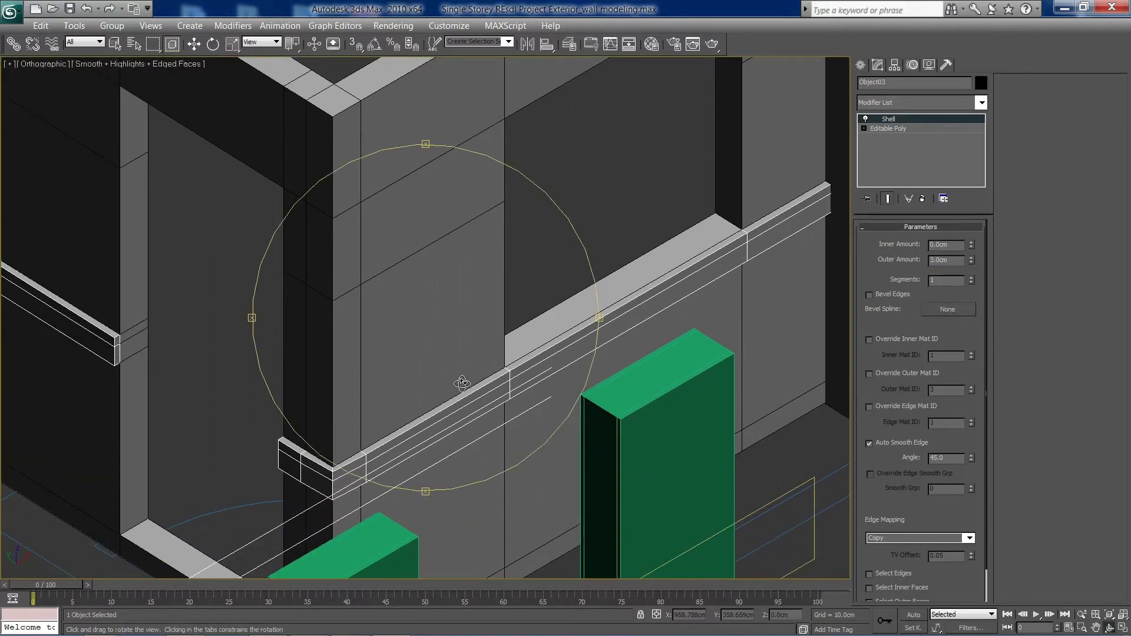
{"action": "key", "text": "alt+w"}
{"action": "middle_click", "coordinate": [660, 249]}
{"action": "key", "text": "alt+w"}
{"action": "middle_click_drag", "start_coordinate": [362, 377], "coordinate": [176, 337]}
{"action": "scroll", "coordinate": [621, 380], "scroll_direction": "up", "scroll_amount": 4}
{"action": "scroll", "coordinate": [590, 353], "scroll_direction": "down", "scroll_amount": 4}
{"action": "middle_click_drag", "start_coordinate": [710, 340], "coordinate": [303, 338]}
{"action": "middle_click_drag", "start_coordinate": [606, 341], "coordinate": [329, 339]}
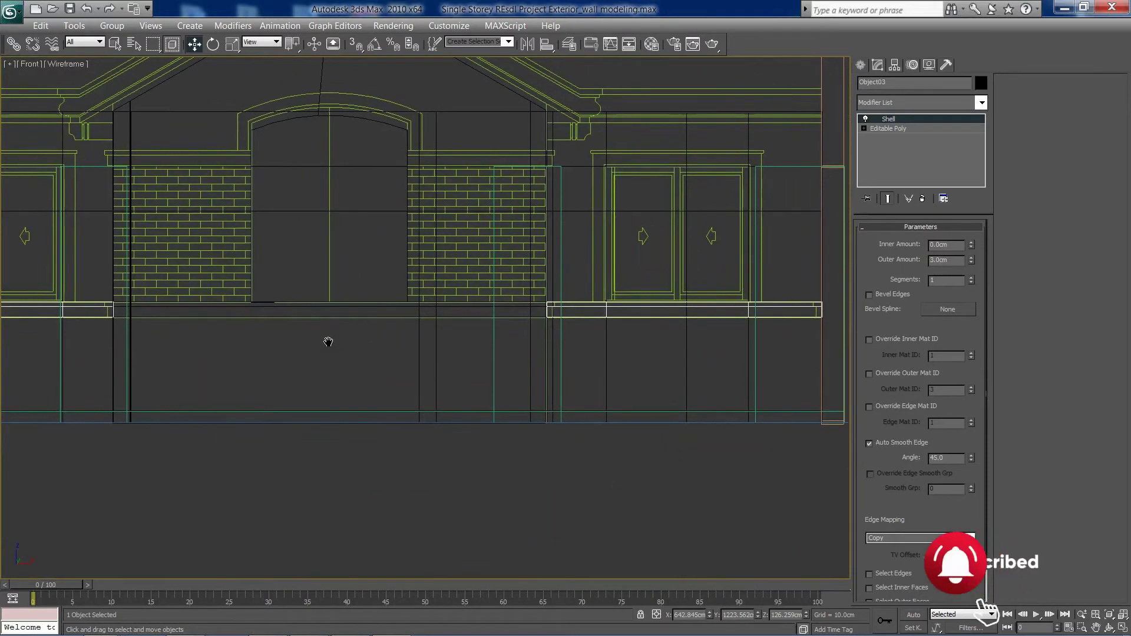
{"action": "key", "text": "alt"}
{"action": "key", "text": "alt+w"}
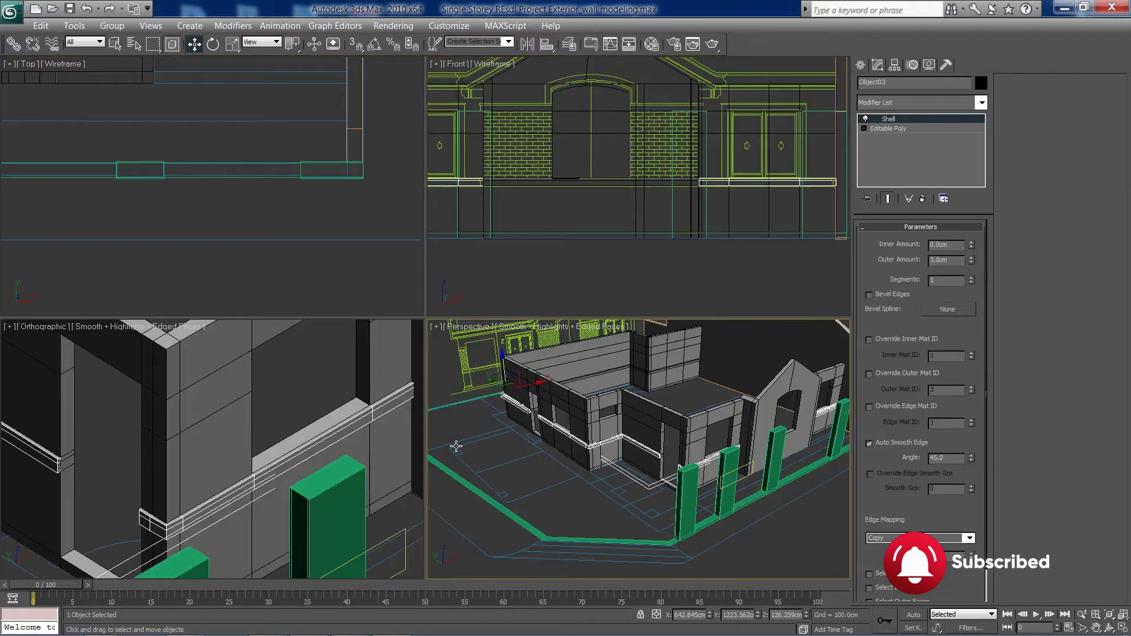
{"action": "key", "text": "alt+w"}
{"action": "scroll", "coordinate": [343, 459], "scroll_direction": "up", "scroll_amount": 3}
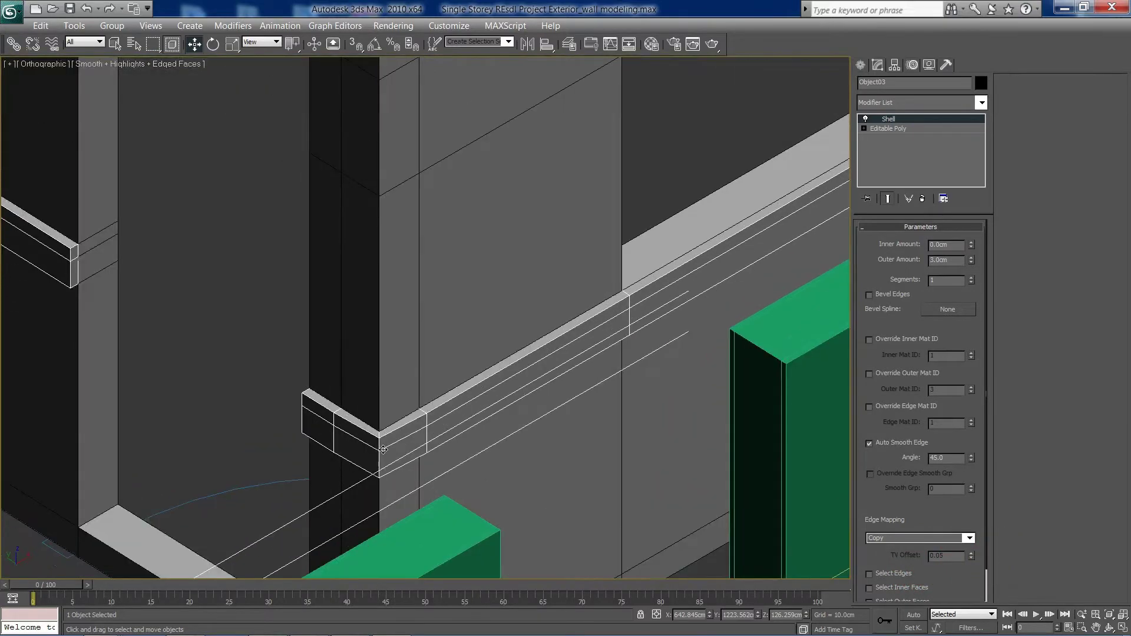
{"action": "scroll", "coordinate": [383, 450], "scroll_direction": "down", "scroll_amount": 2}
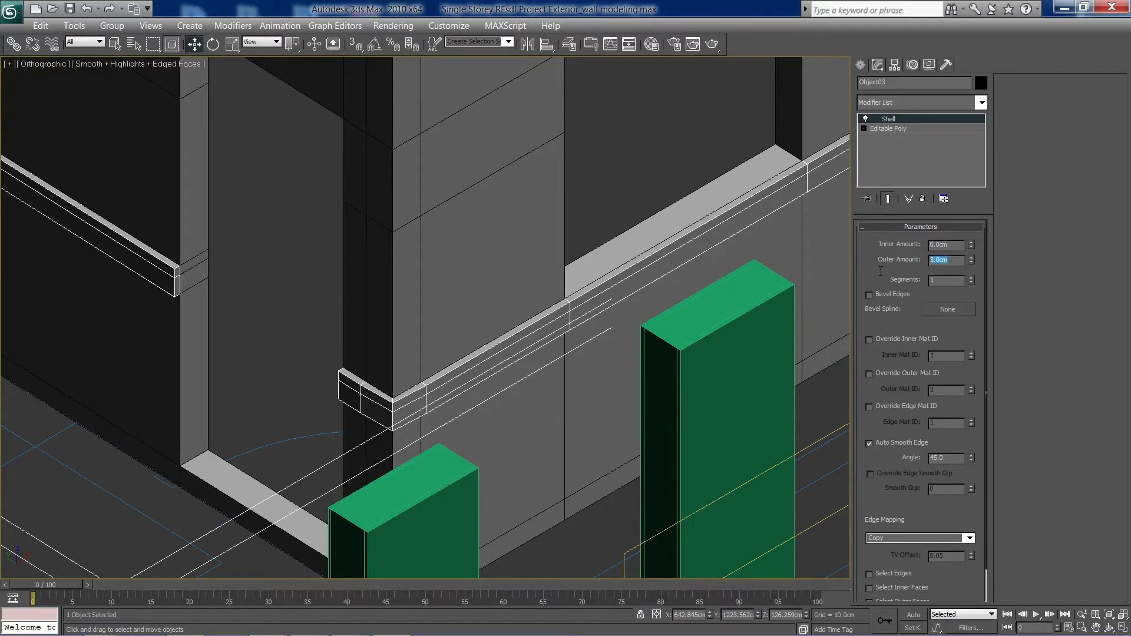
Reduce the Shell's outer amount to 2 cm
{"action": "key", "text": "Return"}
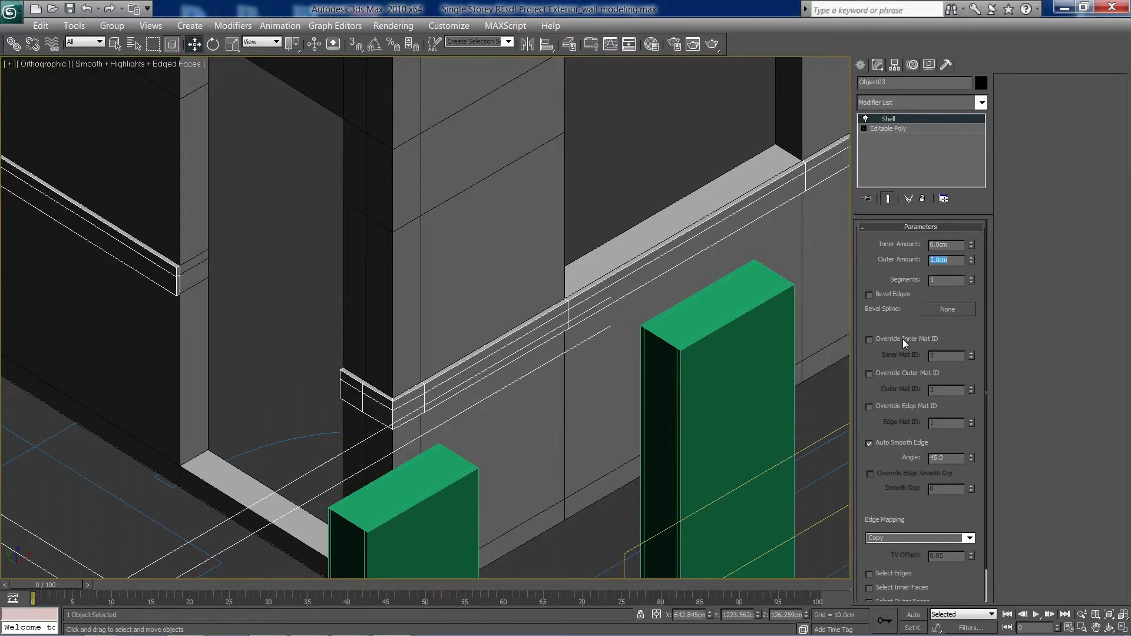
{"action": "scroll", "coordinate": [900, 265], "scroll_direction": "down", "scroll_amount": 2}
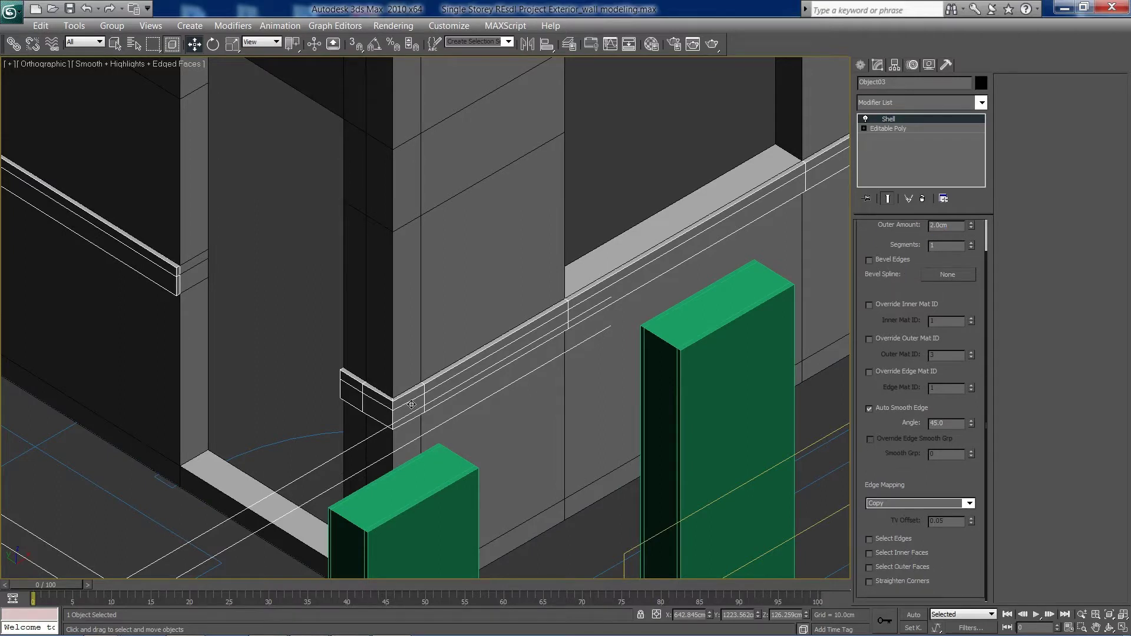
{"action": "scroll", "coordinate": [411, 404], "scroll_direction": "up", "scroll_amount": 6}
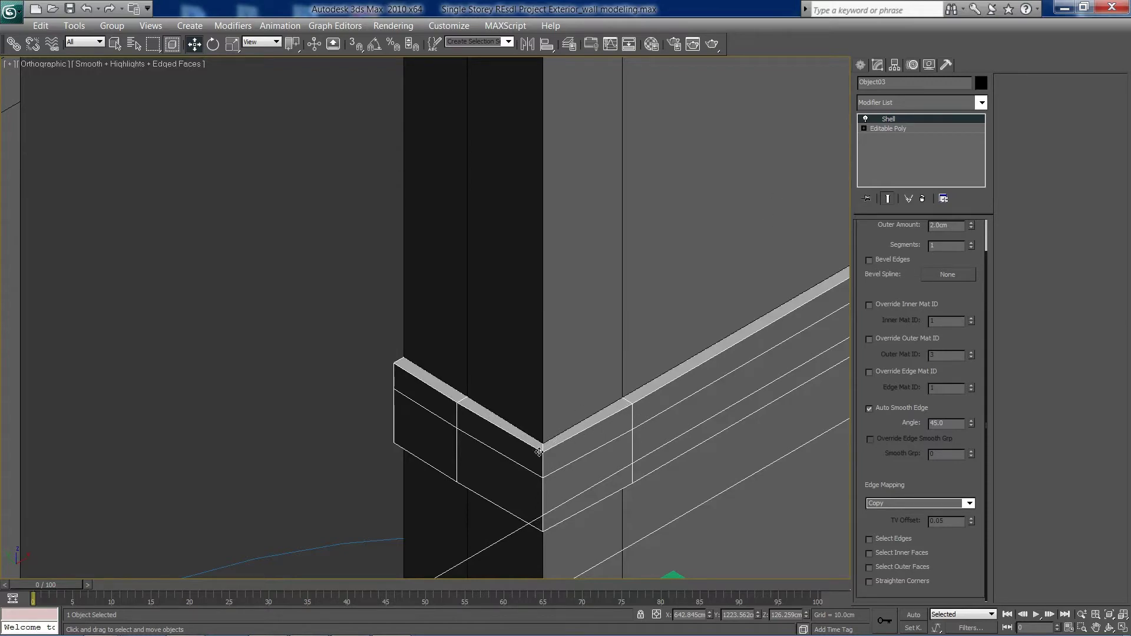
Check the shelled strip's outer corner in the top view and enable Straighten Corners on the Shell modifier
{"action": "key", "text": "alt+w"}
{"action": "right_click", "coordinate": [304, 207]}
{"action": "key", "text": "alt+w"}
{"action": "middle_click_drag", "start_coordinate": [173, 207], "coordinate": [515, 328]}
{"action": "scroll", "coordinate": [515, 328], "scroll_direction": "down", "scroll_amount": 5}
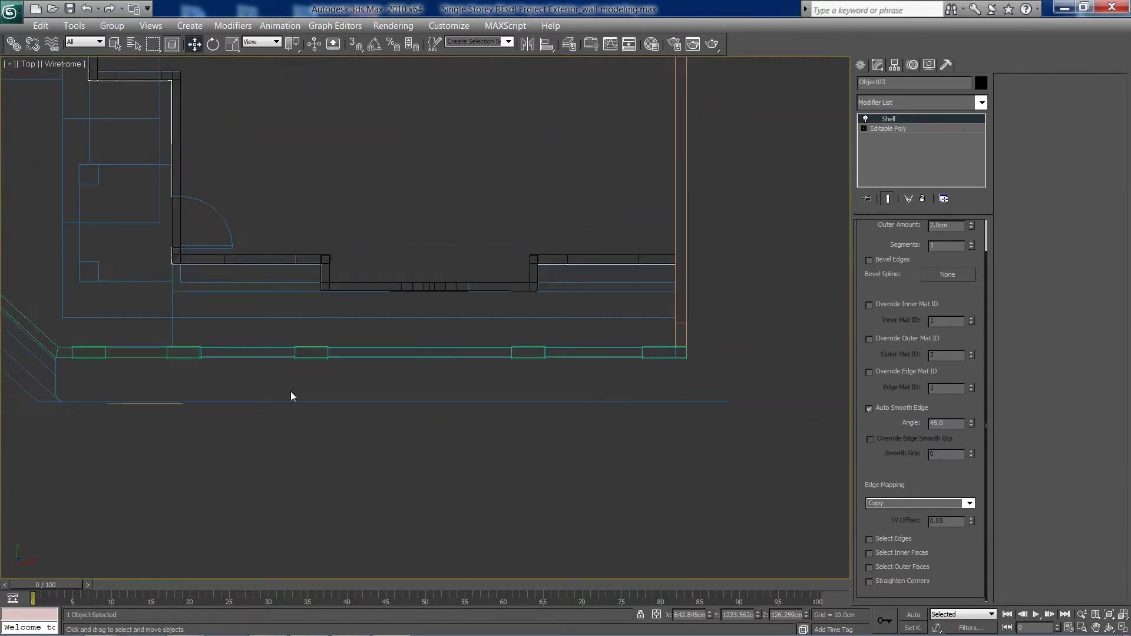
{"action": "middle_click_drag", "start_coordinate": [219, 378], "coordinate": [691, 379]}
{"action": "scroll", "coordinate": [557, 277], "scroll_direction": "up", "scroll_amount": 4}
{"action": "middle_click_drag", "start_coordinate": [742, 280], "coordinate": [280, 371]}
{"action": "scroll", "coordinate": [391, 354], "scroll_direction": "up", "scroll_amount": 4}
{"action": "scroll", "coordinate": [365, 278], "scroll_direction": "up", "scroll_amount": 4}
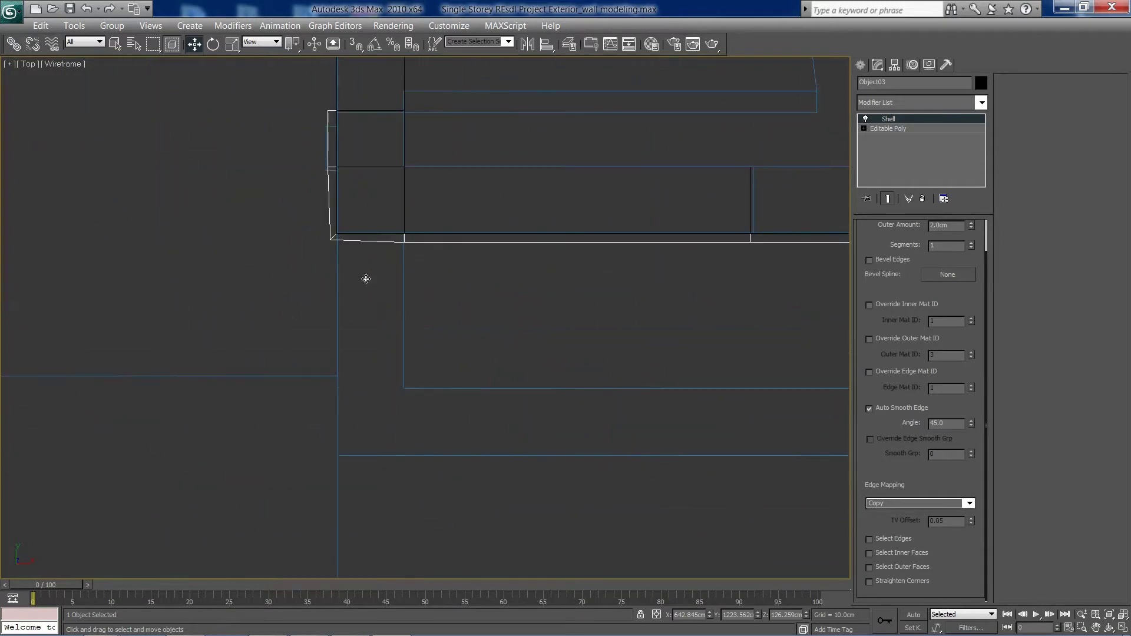
{"action": "middle_click_drag", "start_coordinate": [346, 234], "coordinate": [369, 237]}
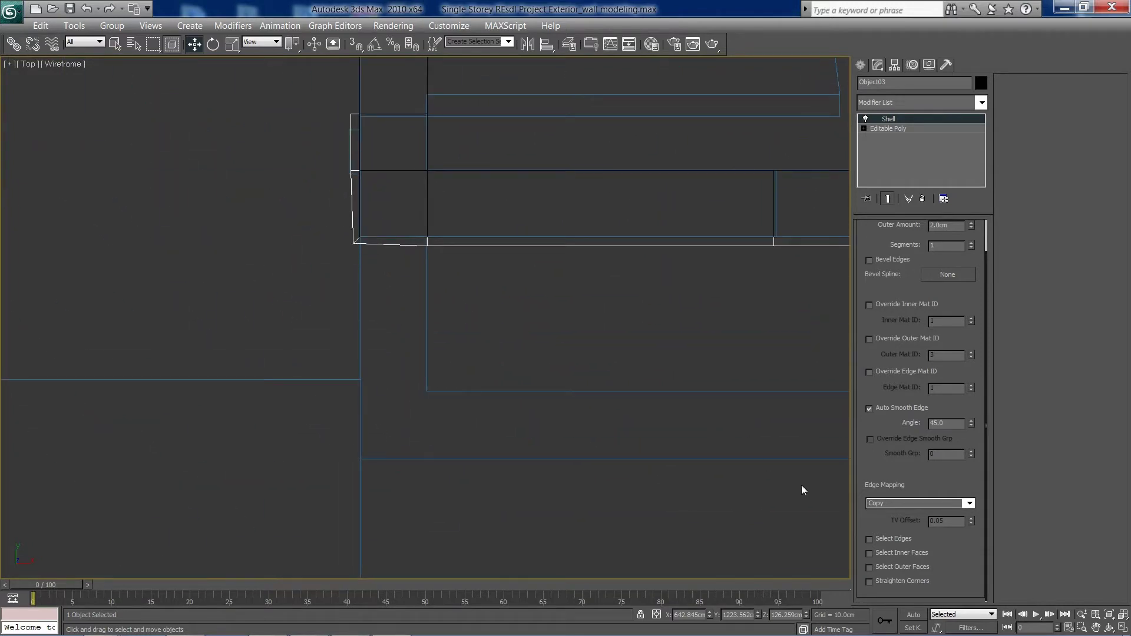
{"action": "left_click", "coordinate": [868, 581]}
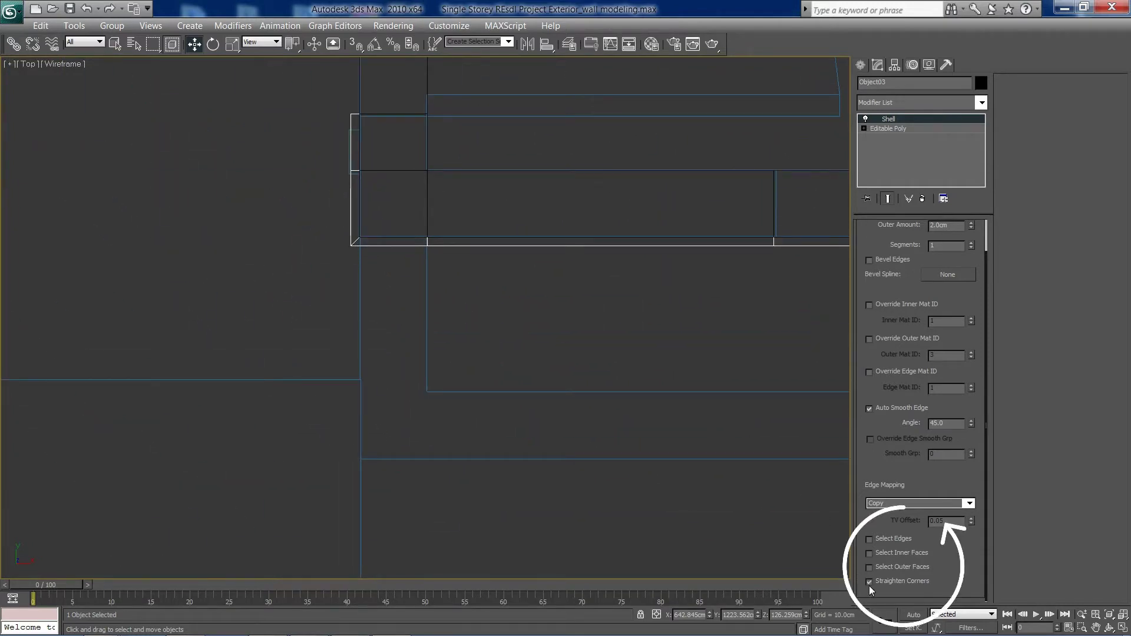
{"action": "left_click", "coordinate": [869, 582]}
{"action": "left_click", "coordinate": [869, 582]}
Add an Edit Poly modifier above the Shell on the strip and start editing its polygons
{"action": "key", "text": "alt+w"}
{"action": "key", "text": "alt+w"}
{"action": "scroll", "coordinate": [378, 391], "scroll_direction": "up", "scroll_amount": 10}
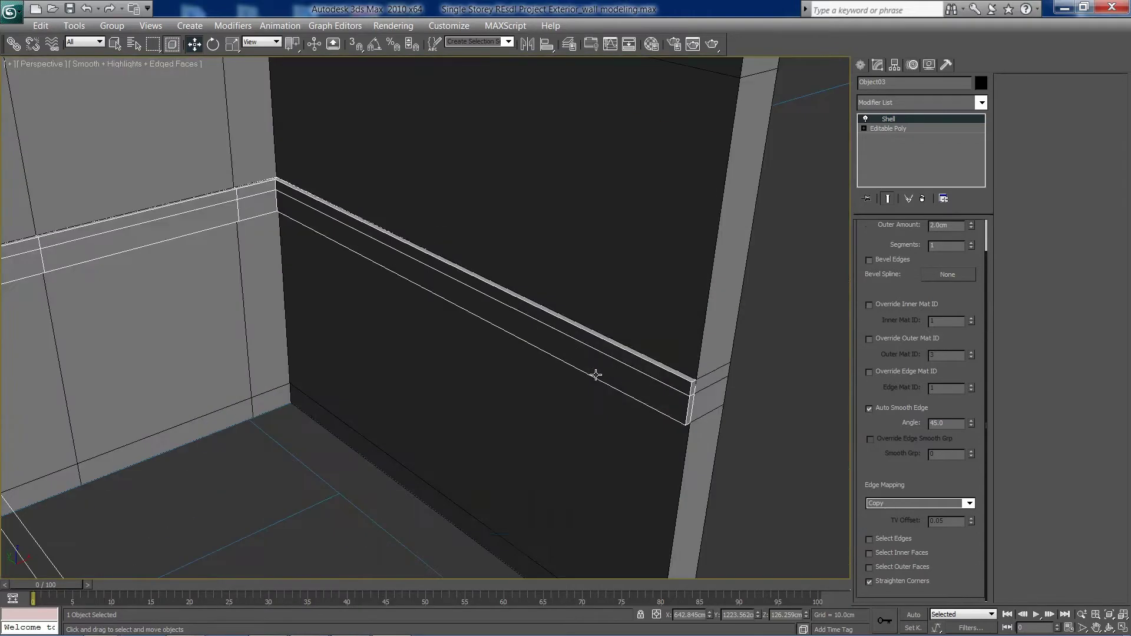
{"action": "middle_click_drag", "start_coordinate": [593, 374], "coordinate": [534, 381]}
{"action": "scroll", "coordinate": [534, 380], "scroll_direction": "down", "scroll_amount": 10}
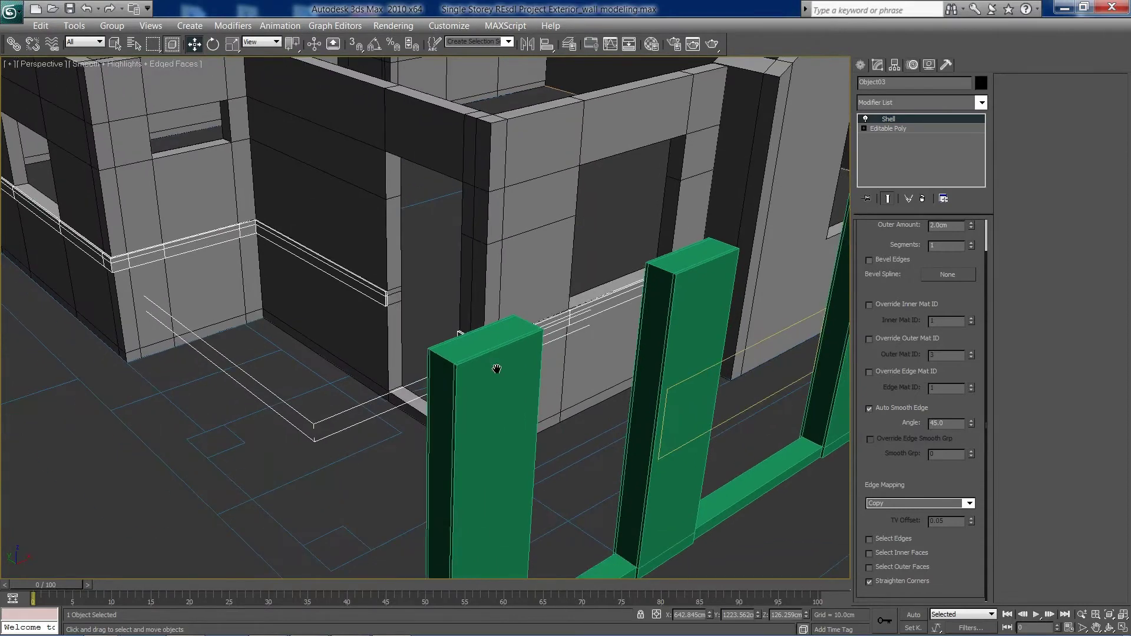
{"action": "scroll", "coordinate": [509, 380], "scroll_direction": "up", "scroll_amount": 10}
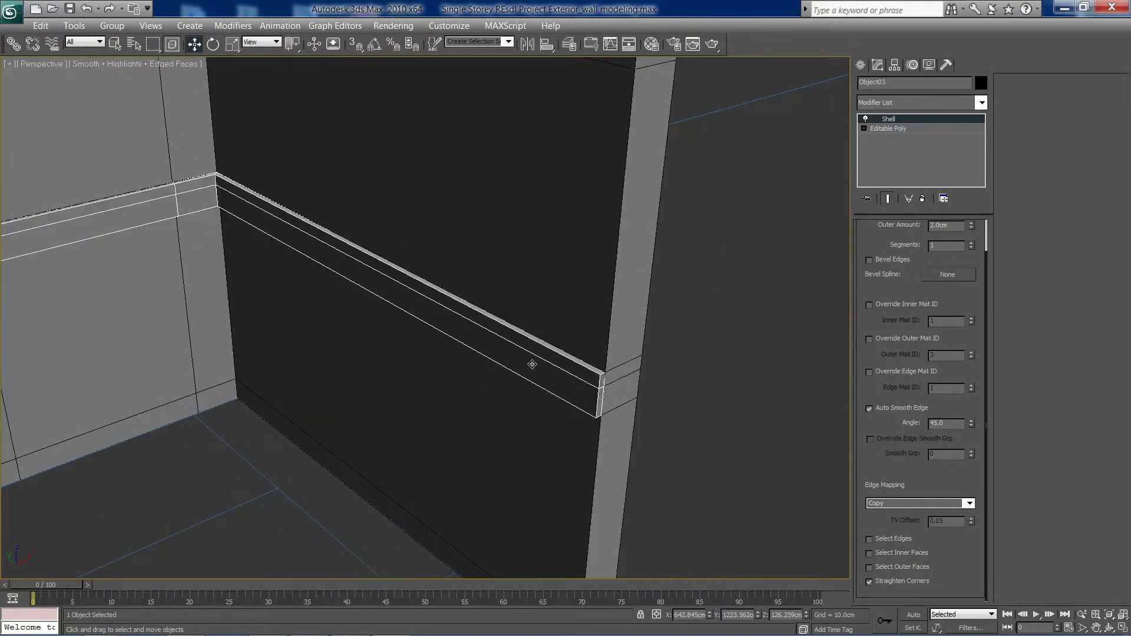
{"action": "left_click", "coordinate": [982, 103]}
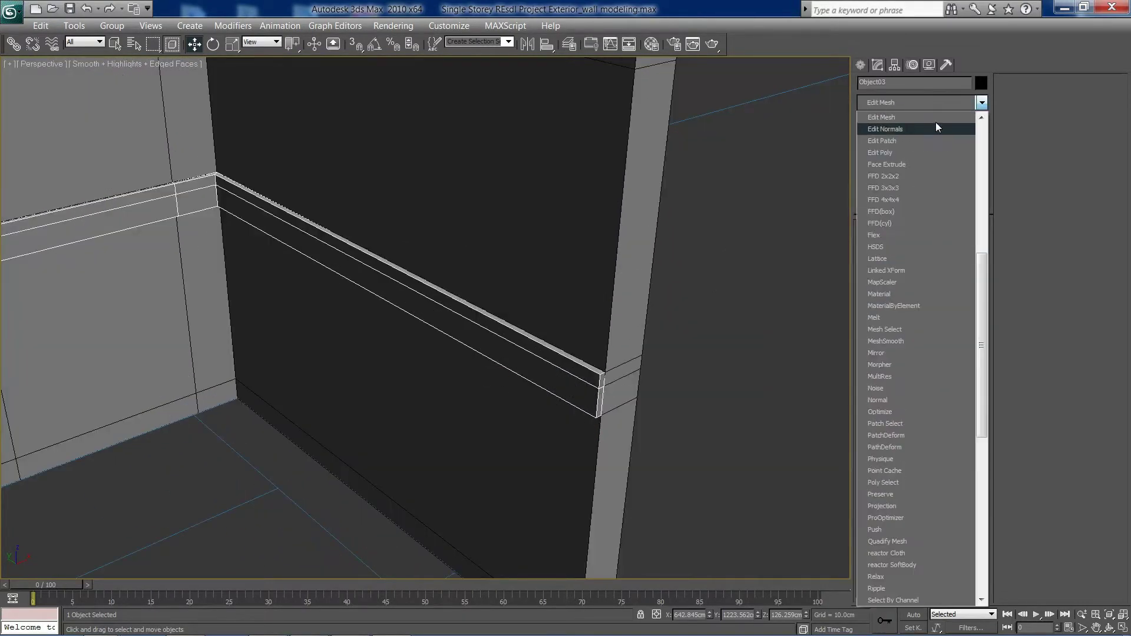
{"action": "left_click", "coordinate": [500, 348]}
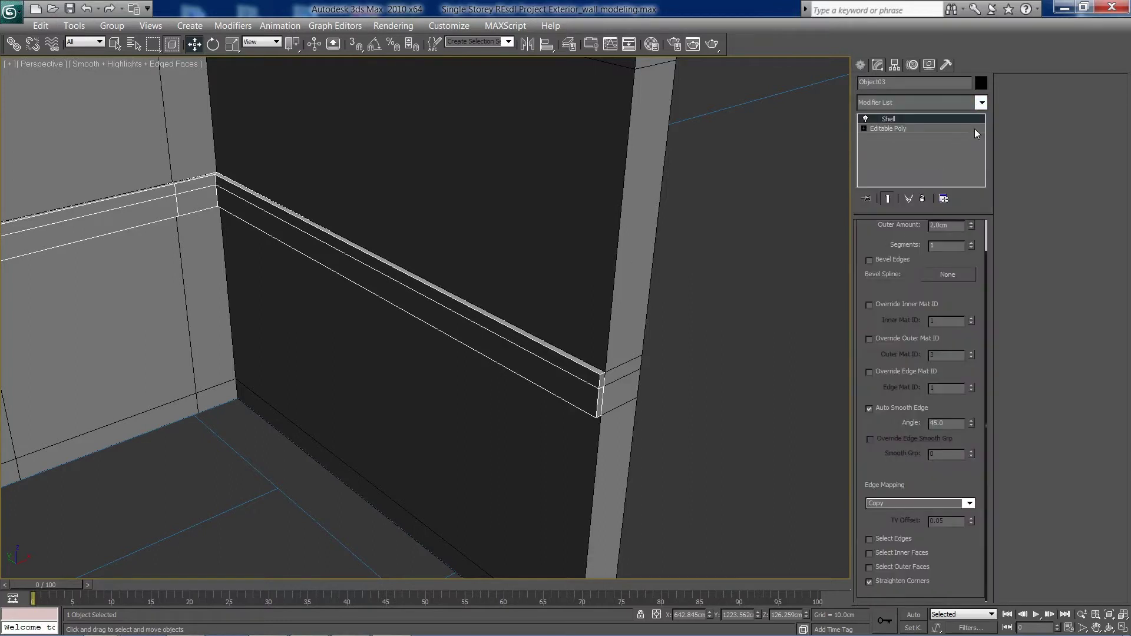
{"action": "left_click", "coordinate": [983, 102]}
{"action": "left_click", "coordinate": [902, 152]}
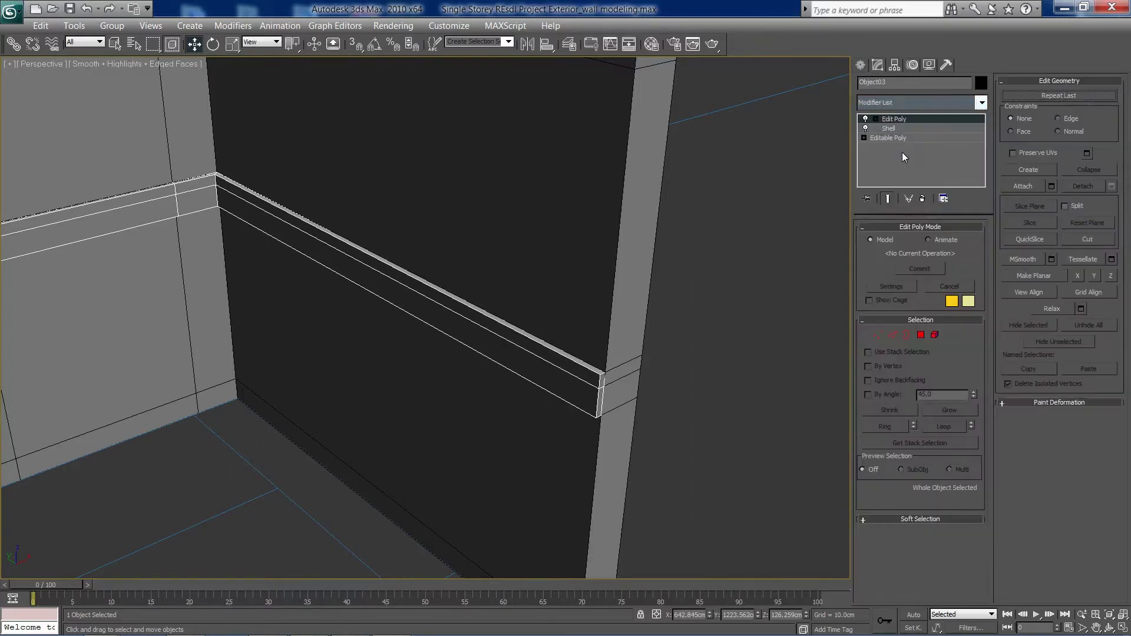
{"action": "left_click", "coordinate": [921, 335]}
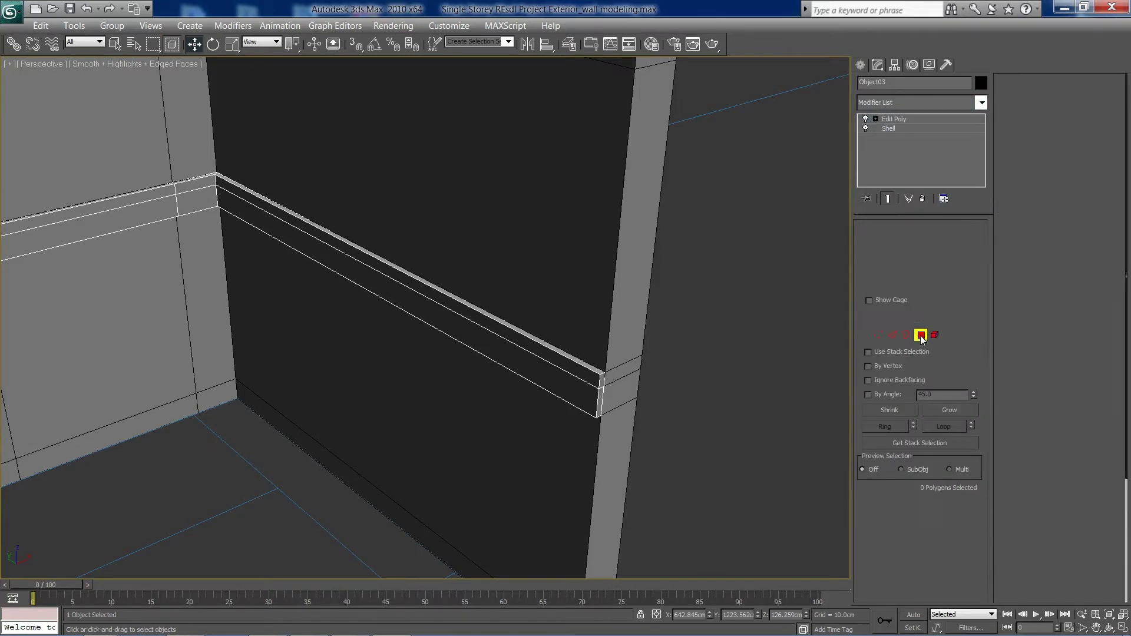
Select the strip's upper front polygons along the recessed wall beside the door opening and along the adjoining wall to its outer corner
{"action": "left_click", "coordinate": [535, 351]}
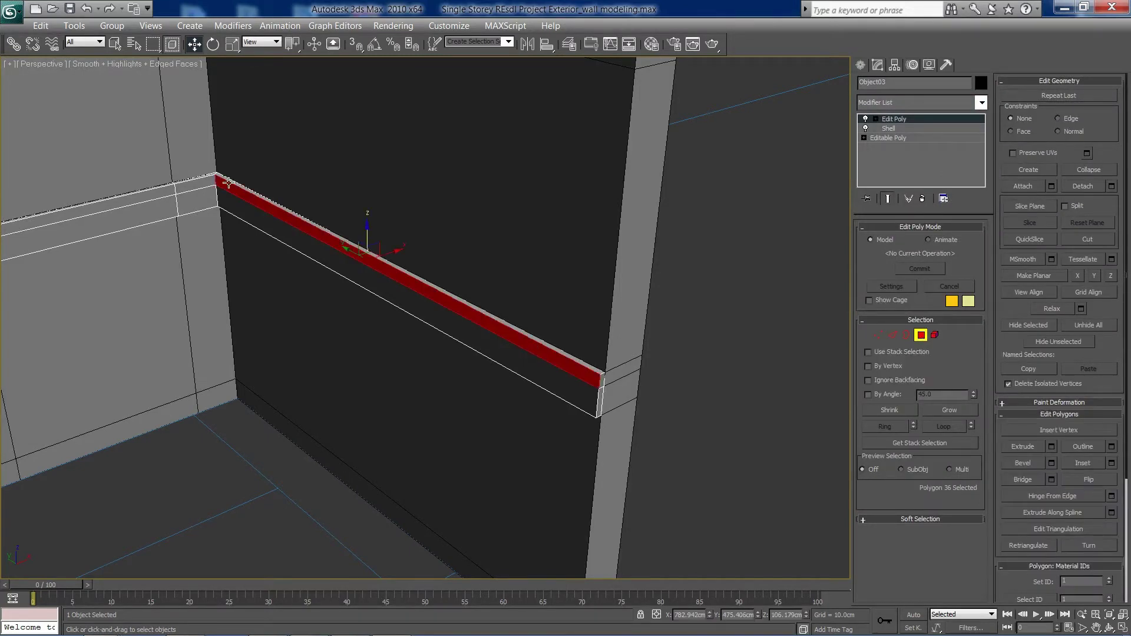
{"action": "left_click", "coordinate": [204, 181], "text": "ctrl"}
{"action": "left_click", "coordinate": [143, 194], "text": "ctrl"}
{"action": "scroll", "coordinate": [144, 196], "scroll_direction": "down", "scroll_amount": 4}
{"action": "middle_click_drag", "start_coordinate": [112, 346], "coordinate": [254, 349]}
{"action": "scroll", "coordinate": [341, 347], "scroll_direction": "up", "scroll_amount": 4}
{"action": "left_click", "coordinate": [624, 260], "text": "ctrl"}
{"action": "left_click", "coordinate": [562, 280], "text": "ctrl"}
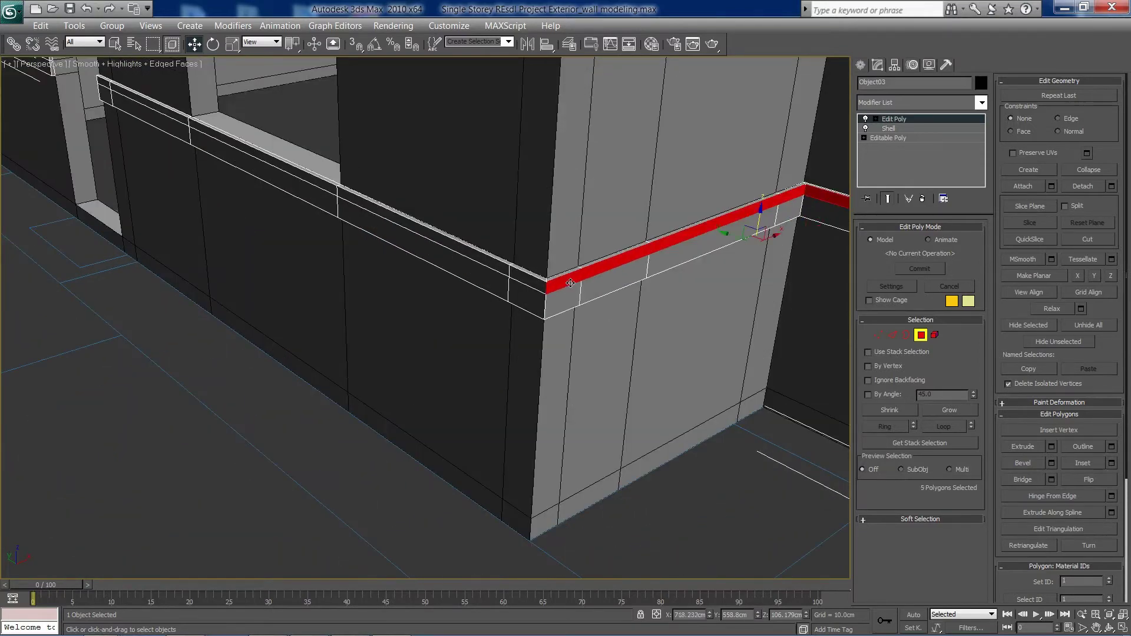
Add the strip's upper front polygons along the side wall, under the window and on both sides of its door opening
{"action": "left_click", "coordinate": [527, 275], "text": "ctrl"}
{"action": "left_click", "coordinate": [501, 269], "text": "ctrl"}
{"action": "middle_click_drag", "start_coordinate": [234, 190], "coordinate": [424, 258]}
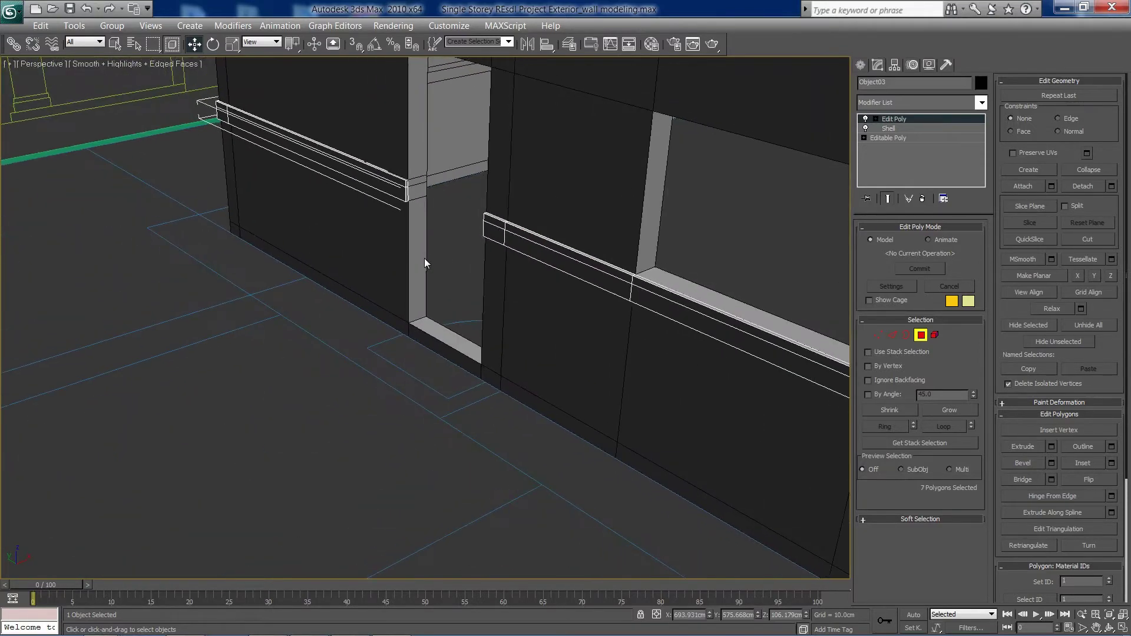
{"action": "left_click", "coordinate": [672, 295], "text": "ctrl"}
{"action": "left_click", "coordinate": [607, 269], "text": "ctrl"}
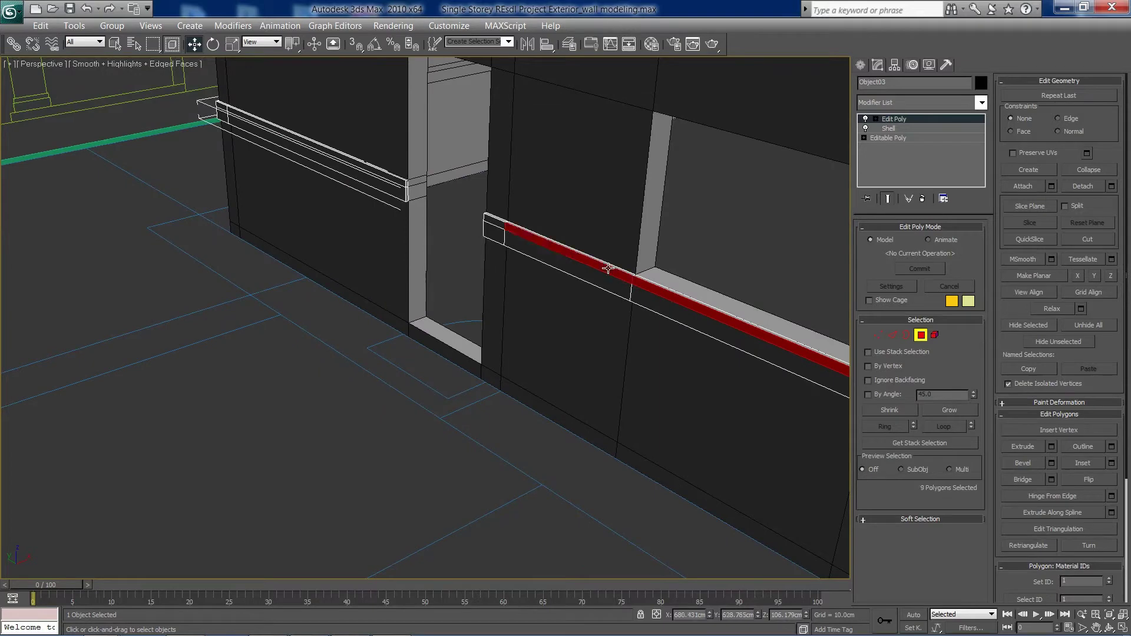
{"action": "left_click", "coordinate": [494, 220], "text": "ctrl"}
{"action": "left_click", "coordinate": [348, 161], "text": "ctrl"}
{"action": "left_click", "coordinate": [224, 109], "text": "ctrl"}
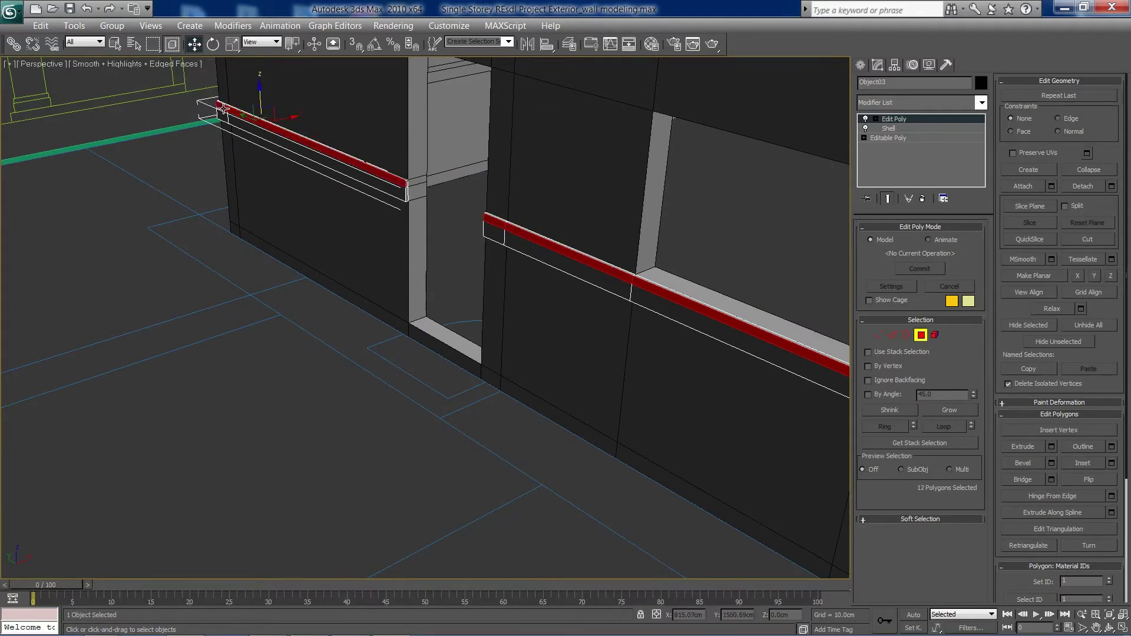
Extend the selection around the far corner with the strip's upper front polygons along the long wall to its end
{"action": "middle_click_drag", "start_coordinate": [388, 260], "coordinate": [524, 371], "text": "alt"}
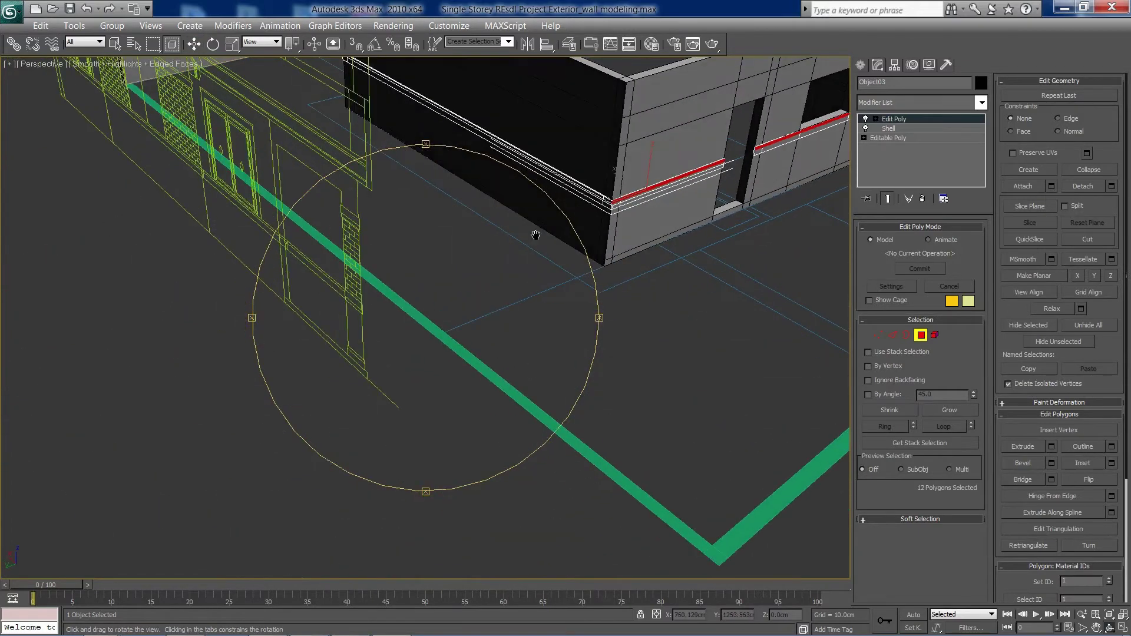
{"action": "middle_click_drag", "start_coordinate": [535, 236], "coordinate": [494, 325], "text": "alt"}
{"action": "middle_click_drag", "start_coordinate": [621, 320], "coordinate": [642, 300], "text": "alt"}
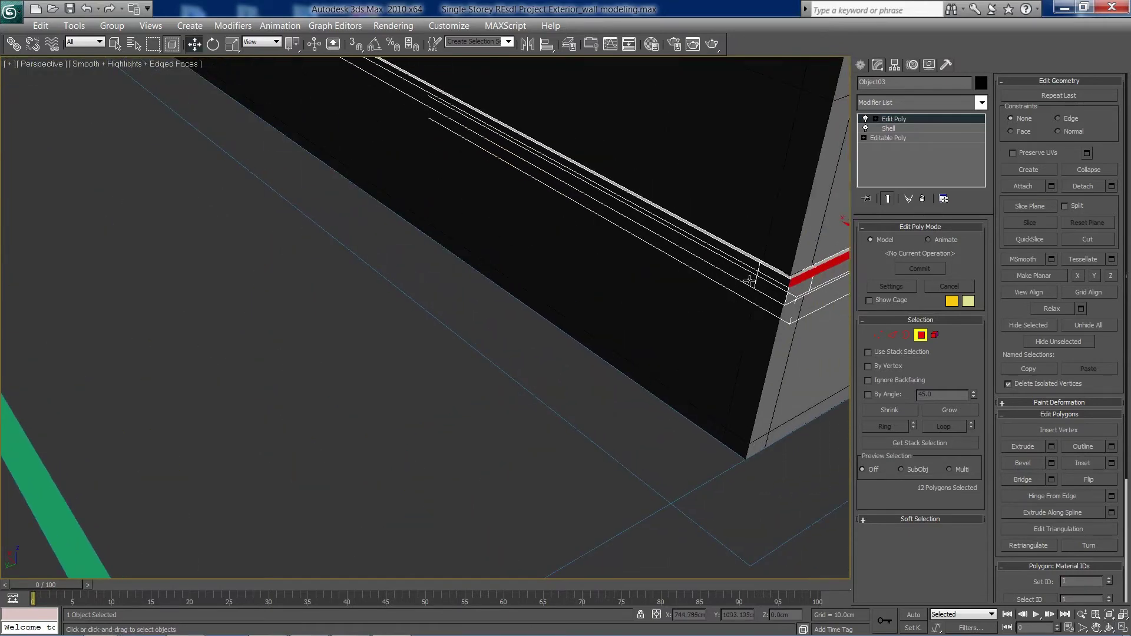
{"action": "left_click", "coordinate": [765, 264], "text": "ctrl"}
{"action": "left_click", "coordinate": [732, 256], "text": "ctrl"}
{"action": "middle_click_drag", "start_coordinate": [732, 256], "coordinate": [566, 343], "text": "alt"}
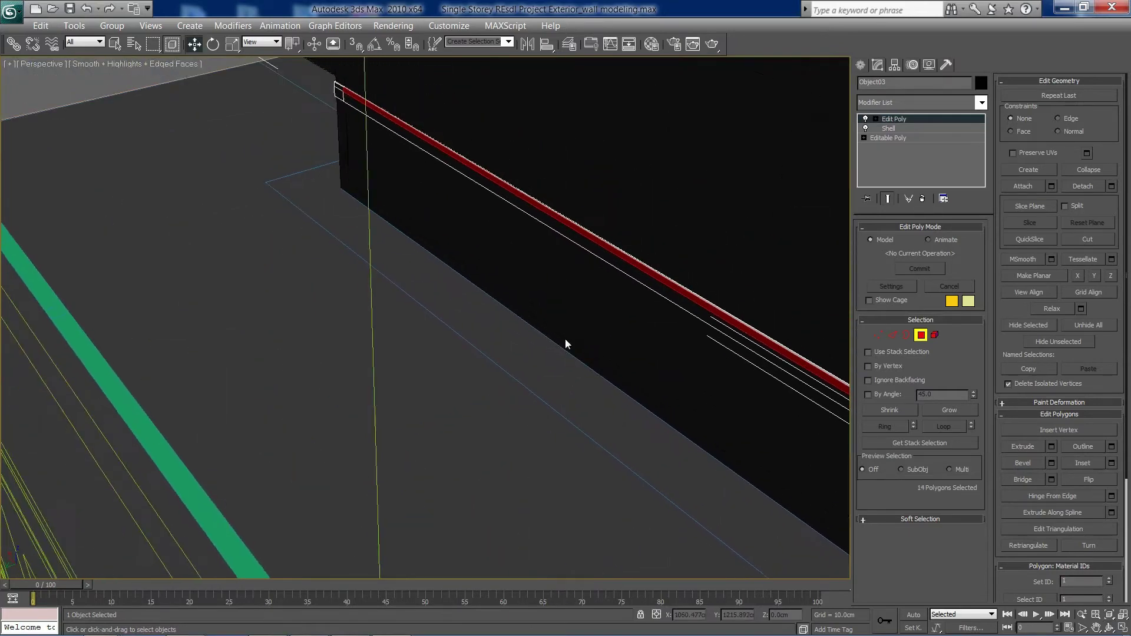
{"action": "left_click", "coordinate": [334, 88], "text": "ctrl"}
Add the strip's upper front polygons around the corner pier beside the door opening and under the adjacent front window
{"action": "scroll", "coordinate": [334, 119], "scroll_direction": "down", "scroll_amount": 10}
{"action": "scroll", "coordinate": [508, 345], "scroll_direction": "up", "scroll_amount": 10}
{"action": "middle_click_drag", "start_coordinate": [508, 345], "coordinate": [485, 391], "text": "alt"}
{"action": "middle_click_drag", "start_coordinate": [563, 393], "coordinate": [289, 355]}
{"action": "right_click", "coordinate": [551, 378]}
{"action": "left_click", "coordinate": [522, 337], "text": "ctrl"}
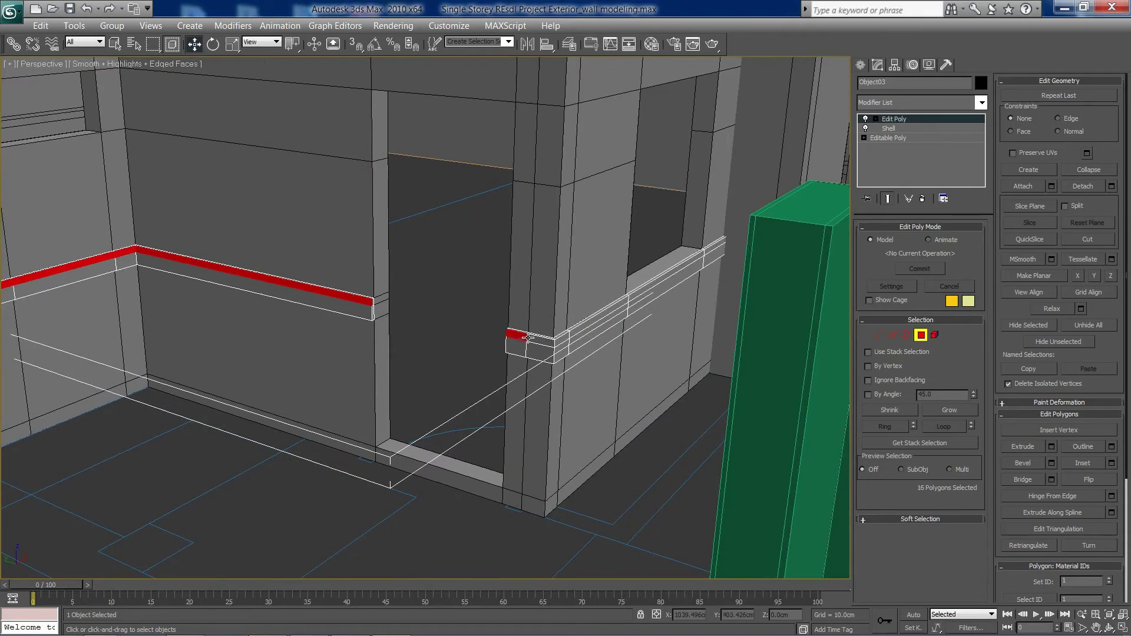
{"action": "left_click", "coordinate": [549, 340], "text": "ctrl"}
{"action": "left_click", "coordinate": [566, 339], "text": "ctrl"}
{"action": "left_click", "coordinate": [600, 316], "text": "ctrl"}
{"action": "left_click", "coordinate": [646, 292], "text": "ctrl"}
{"action": "left_click", "coordinate": [708, 253], "text": "ctrl"}
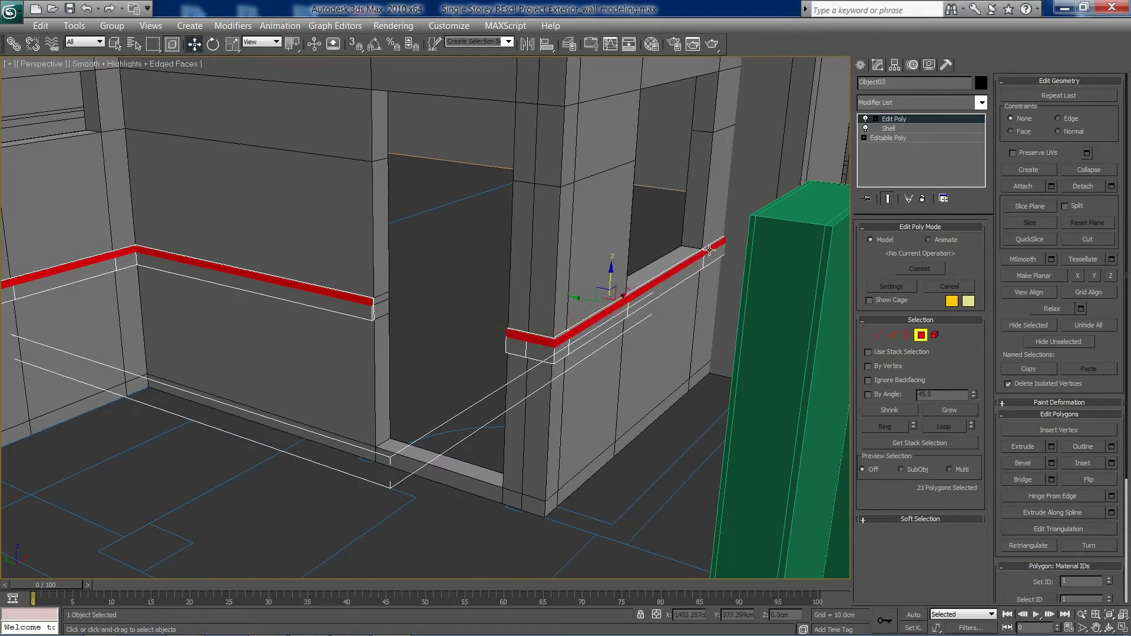
Add the strip's upper front polygons along the far front wall, beside and under its window, to the wall's end
{"action": "scroll", "coordinate": [559, 409], "scroll_direction": "down", "scroll_amount": 5}
{"action": "middle_click_drag", "start_coordinate": [560, 410], "coordinate": [502, 354], "text": "alt"}
{"action": "scroll", "coordinate": [503, 354], "scroll_direction": "up", "scroll_amount": 5}
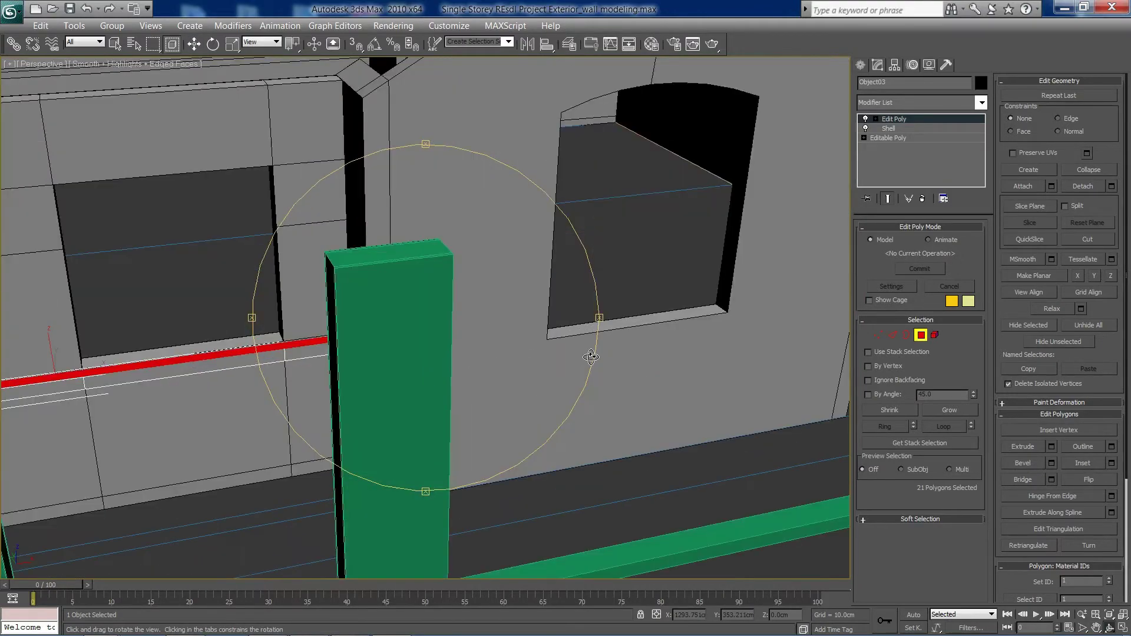
{"action": "left_click_drag", "start_coordinate": [591, 356], "coordinate": [519, 355]}
{"action": "left_click_drag", "start_coordinate": [370, 361], "coordinate": [389, 362]}
{"action": "key", "text": "w"}
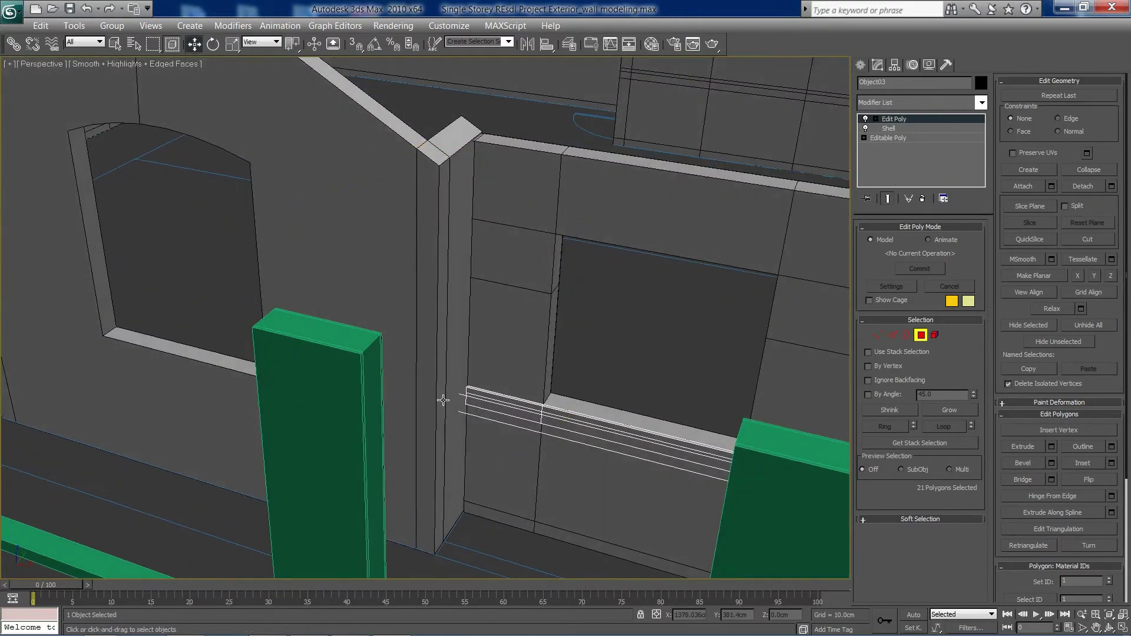
{"action": "left_click", "coordinate": [504, 398], "text": "ctrl"}
{"action": "left_click", "coordinate": [591, 423], "text": "ctrl"}
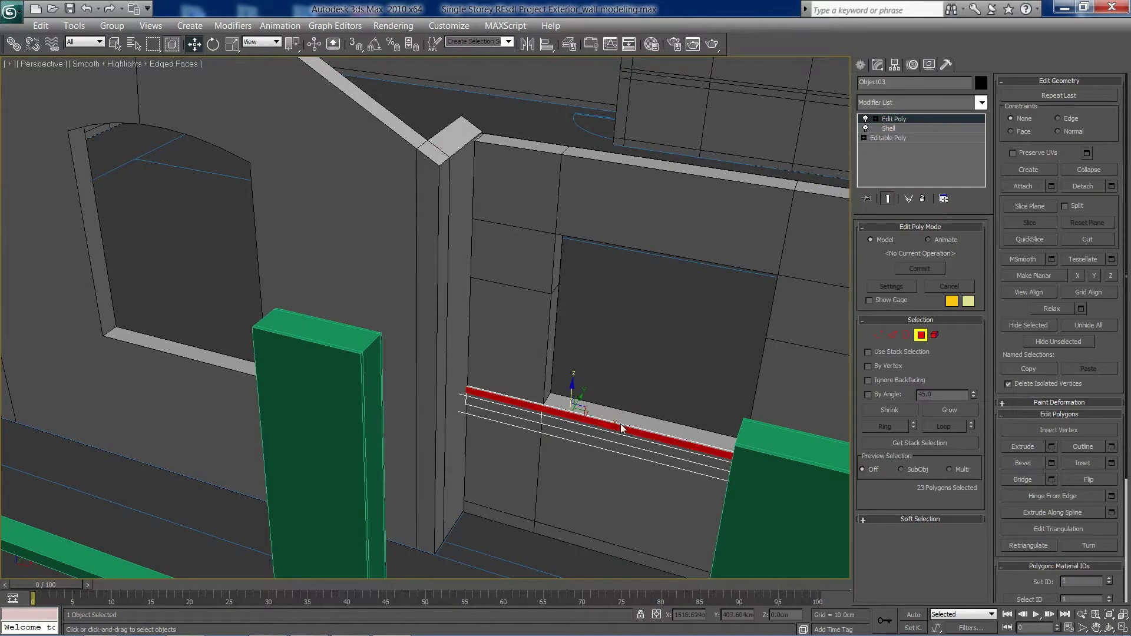
{"action": "middle_click_drag", "start_coordinate": [623, 427], "coordinate": [536, 386], "text": "alt"}
{"action": "key", "text": "ctrl+r"}
{"action": "scroll", "coordinate": [467, 402], "scroll_direction": "up", "scroll_amount": 4}
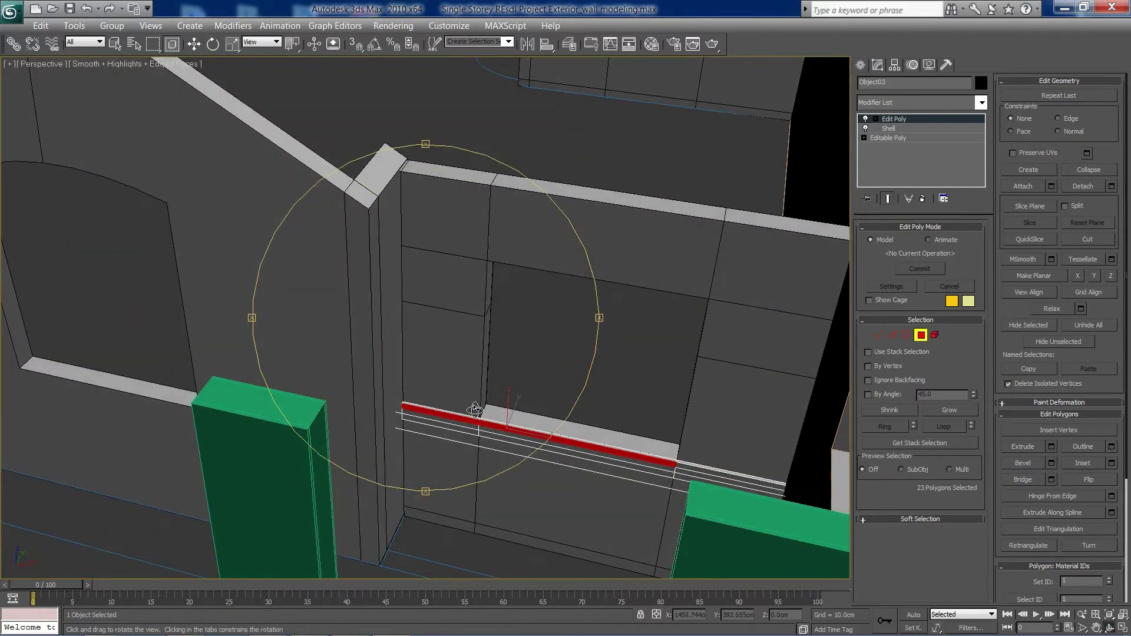
{"action": "key", "text": "w"}
{"action": "left_click", "coordinate": [743, 482], "text": "ctrl"}
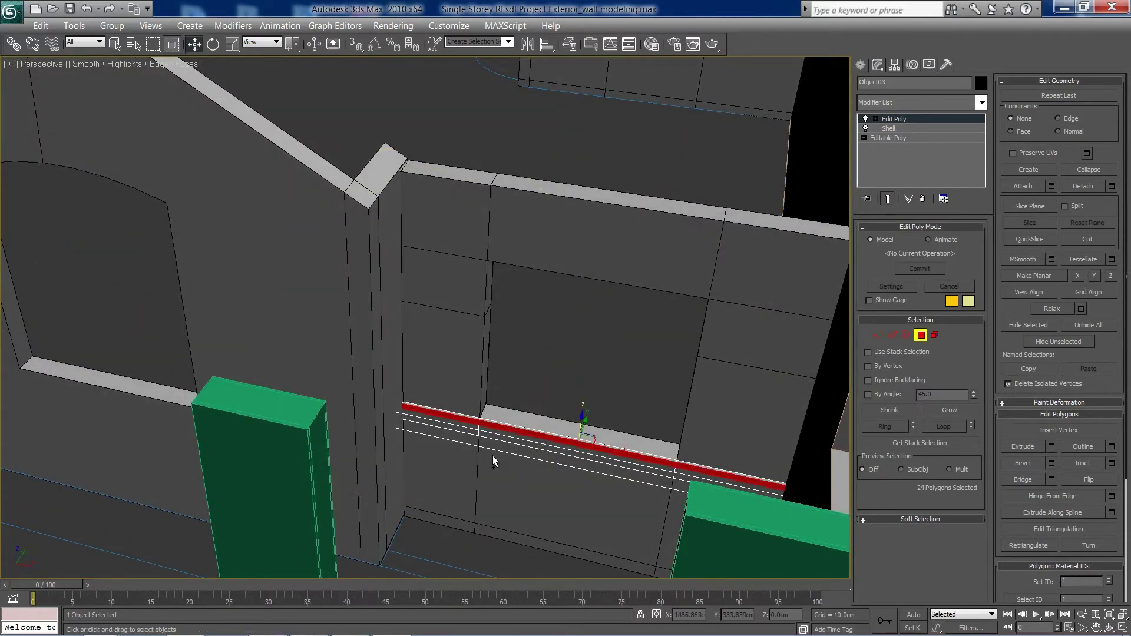
Try extruding the selected upper front polygons 1 cm as a group, and undo the extrusion
{"action": "key", "text": "ctrl+r"}
{"action": "left_click_drag", "start_coordinate": [492, 456], "coordinate": [581, 421]}
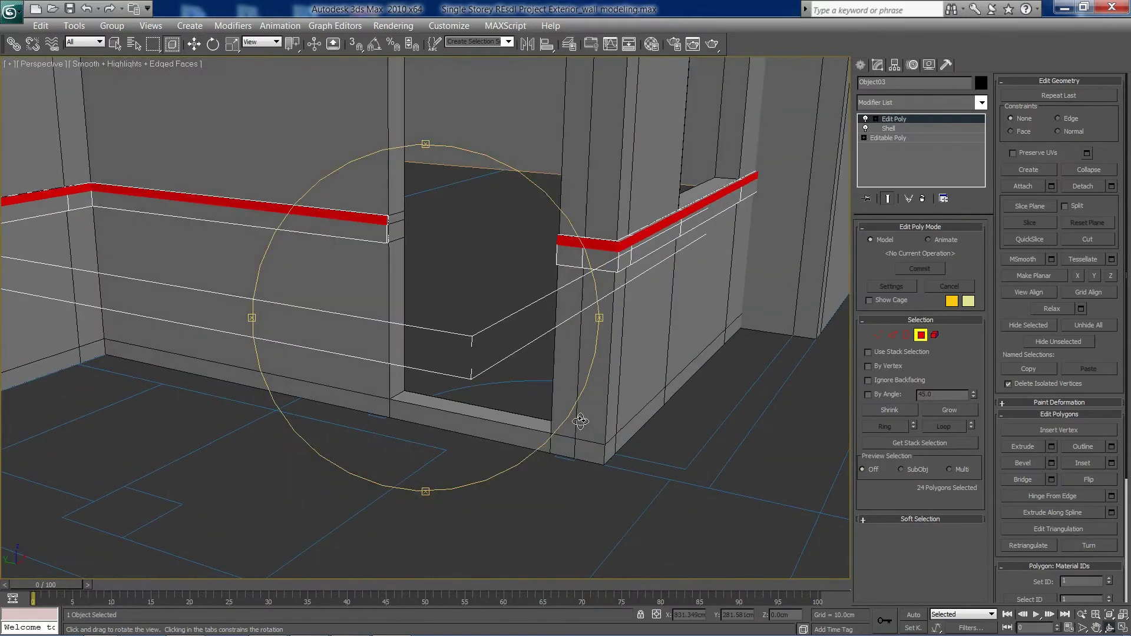
{"action": "scroll", "coordinate": [656, 324], "scroll_direction": "up", "scroll_amount": 4}
{"action": "middle_click_drag", "start_coordinate": [657, 323], "coordinate": [566, 316]}
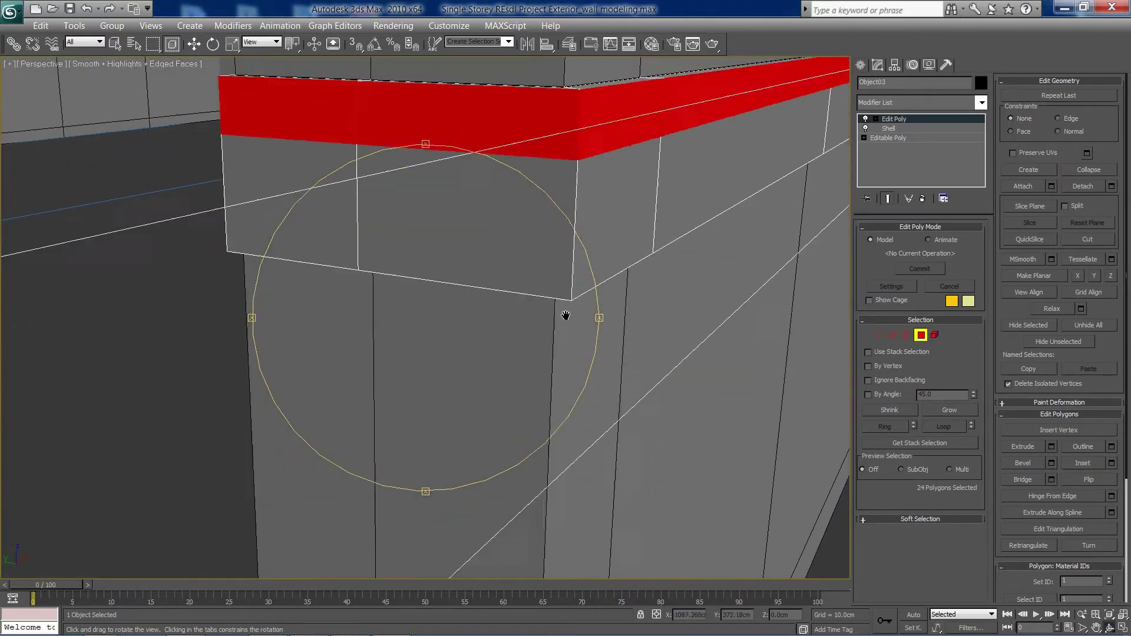
{"action": "scroll", "coordinate": [563, 330], "scroll_direction": "down", "scroll_amount": 8}
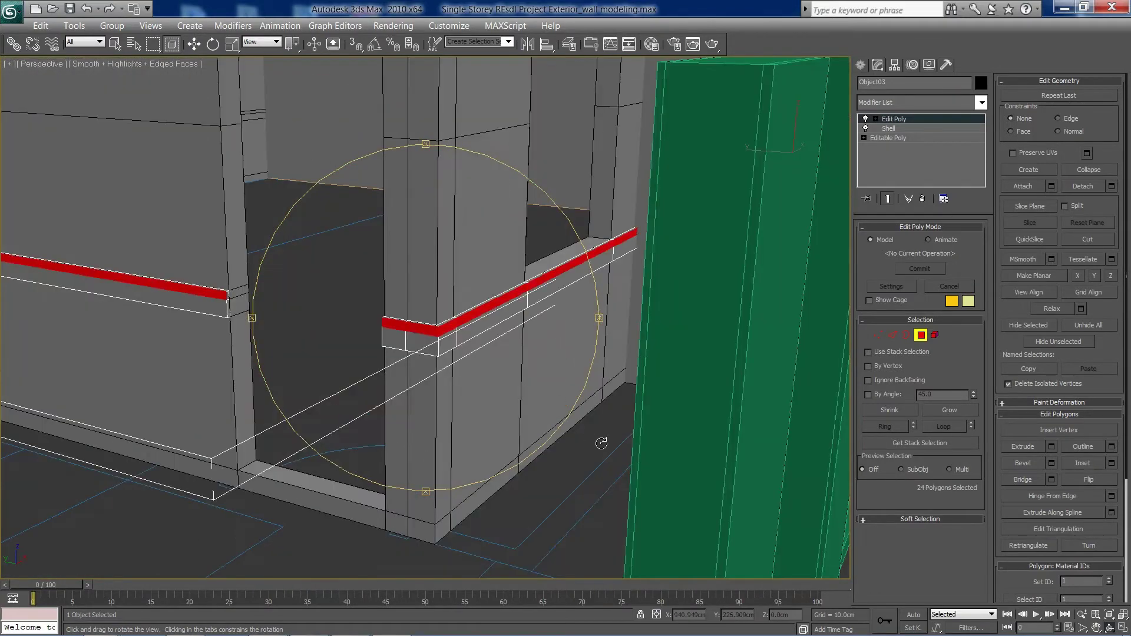
{"action": "key", "text": "alt+w"}
{"action": "right_click", "coordinate": [311, 437]}
{"action": "key", "text": "alt+w"}
{"action": "scroll", "coordinate": [669, 426], "scroll_direction": "up", "scroll_amount": 4}
{"action": "middle_click_drag", "start_coordinate": [566, 459], "coordinate": [604, 365]}
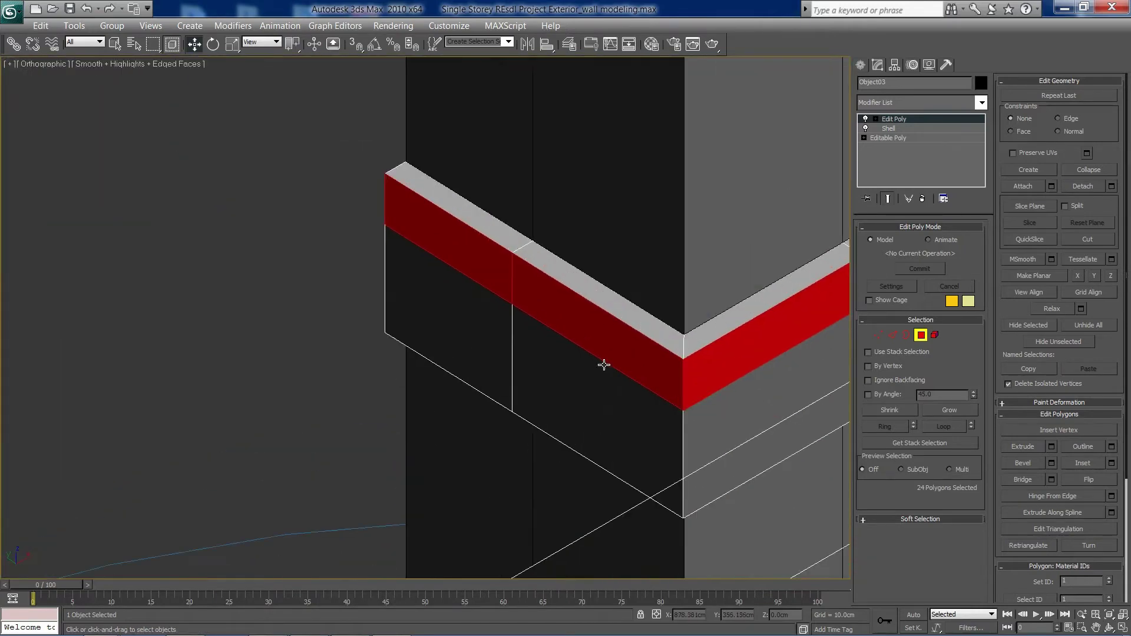
{"action": "middle_click_drag", "start_coordinate": [637, 420], "coordinate": [585, 387]}
{"action": "left_click", "coordinate": [1051, 446]}
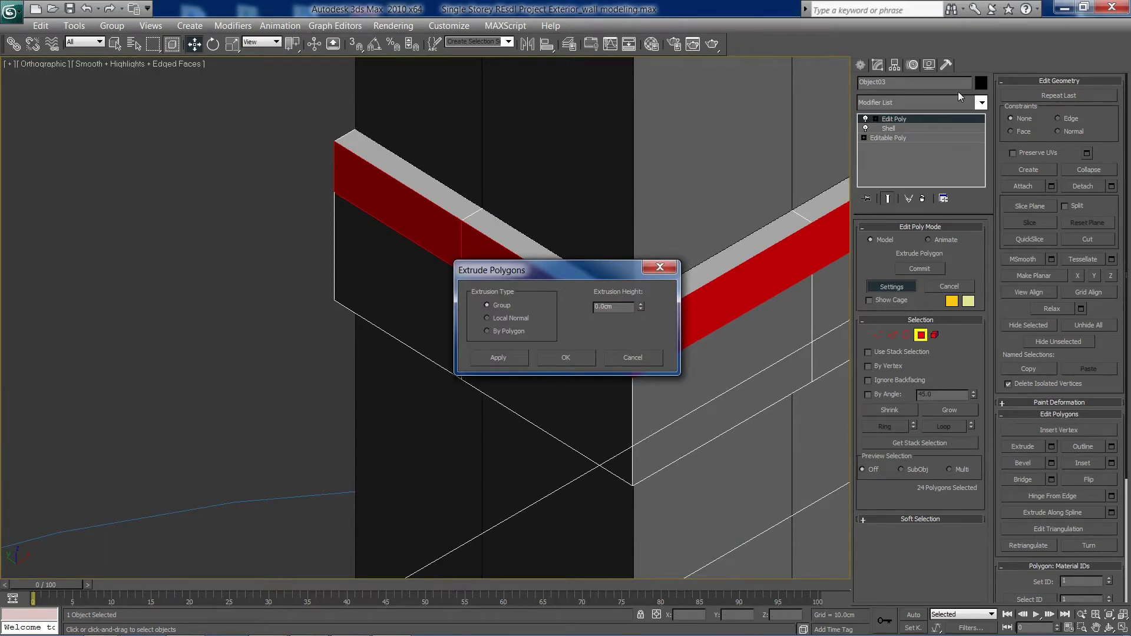
{"action": "double_click", "coordinate": [613, 306]}
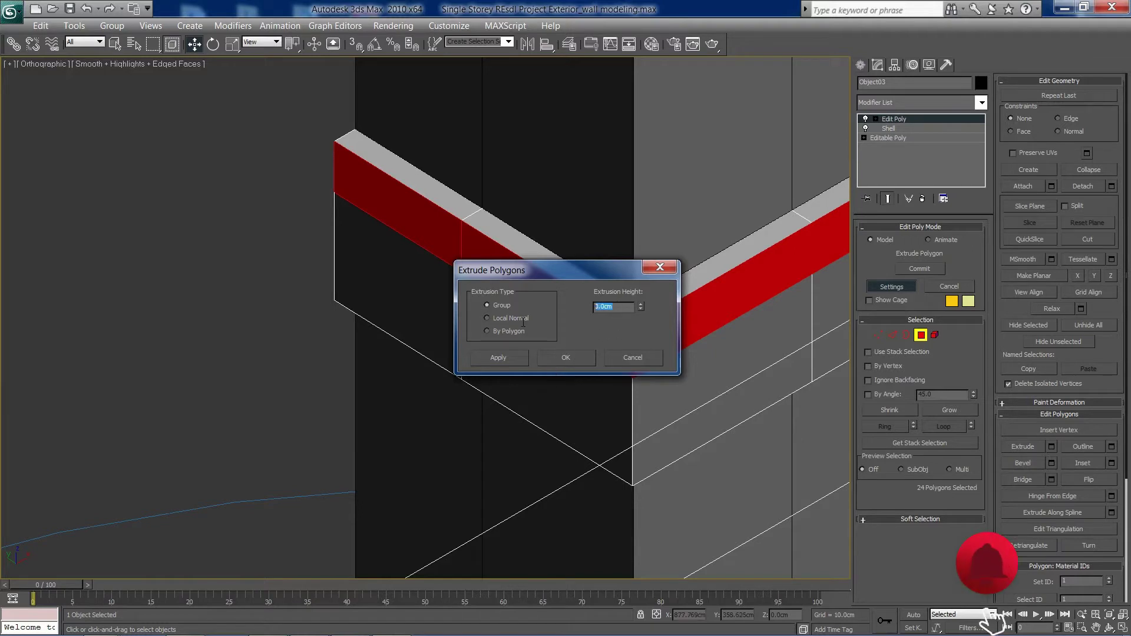
{"action": "type", "text": "1"}
{"action": "key", "text": "Return"}
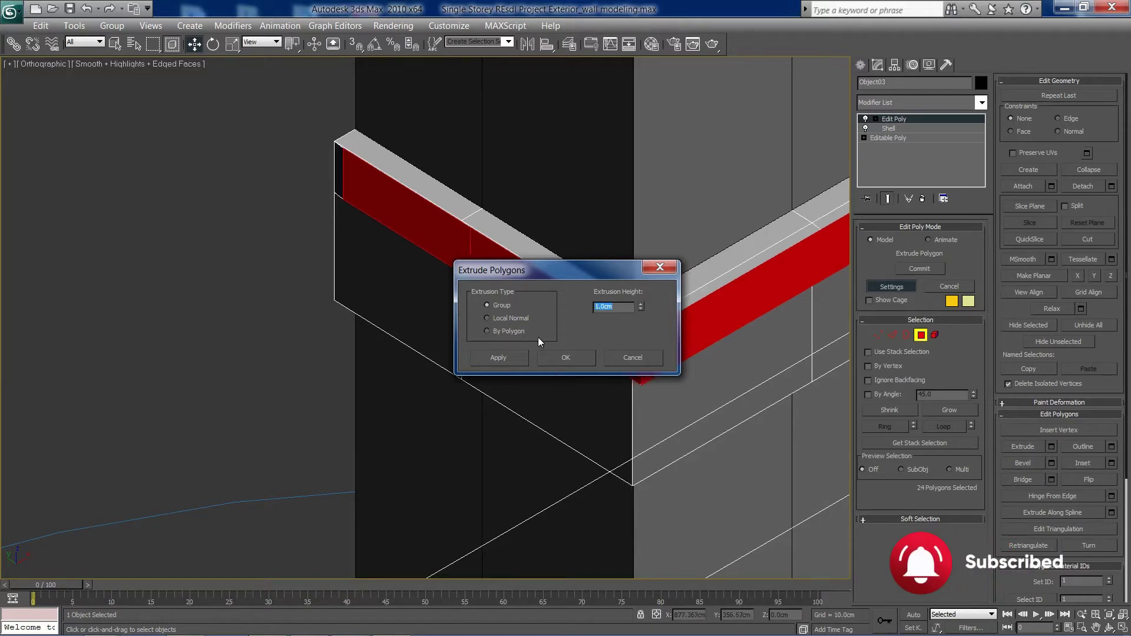
{"action": "left_click", "coordinate": [584, 358]}
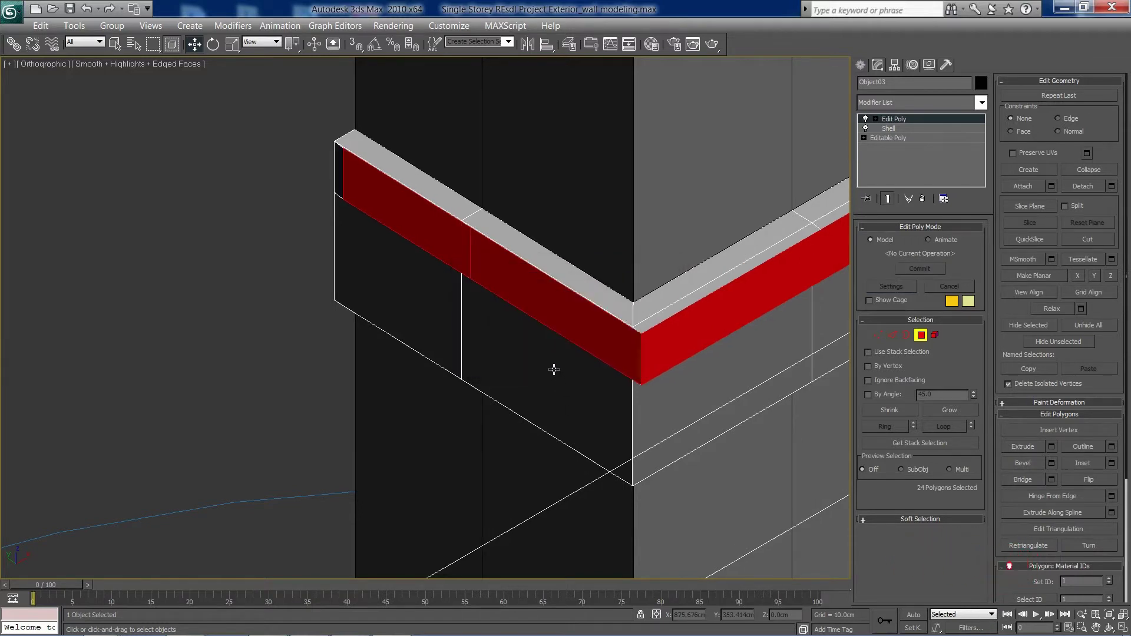
{"action": "key", "text": "ctrl+z"}
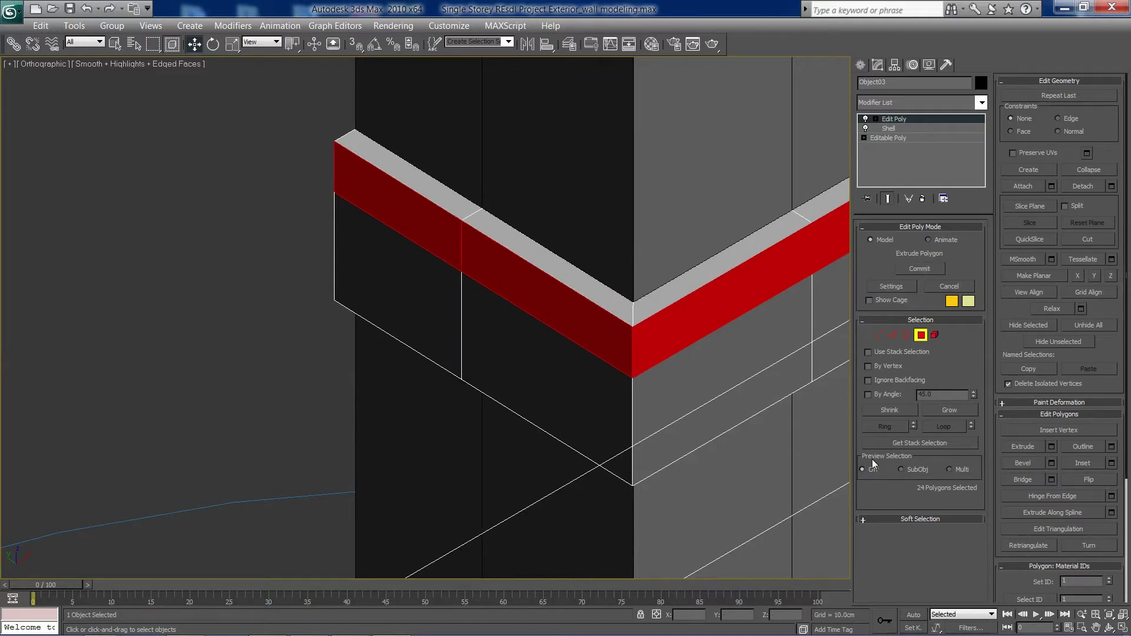
Extrude the selected upper front polygons by 1 cm using the Local Normal extrusion type
{"action": "left_click", "coordinate": [1051, 447]}
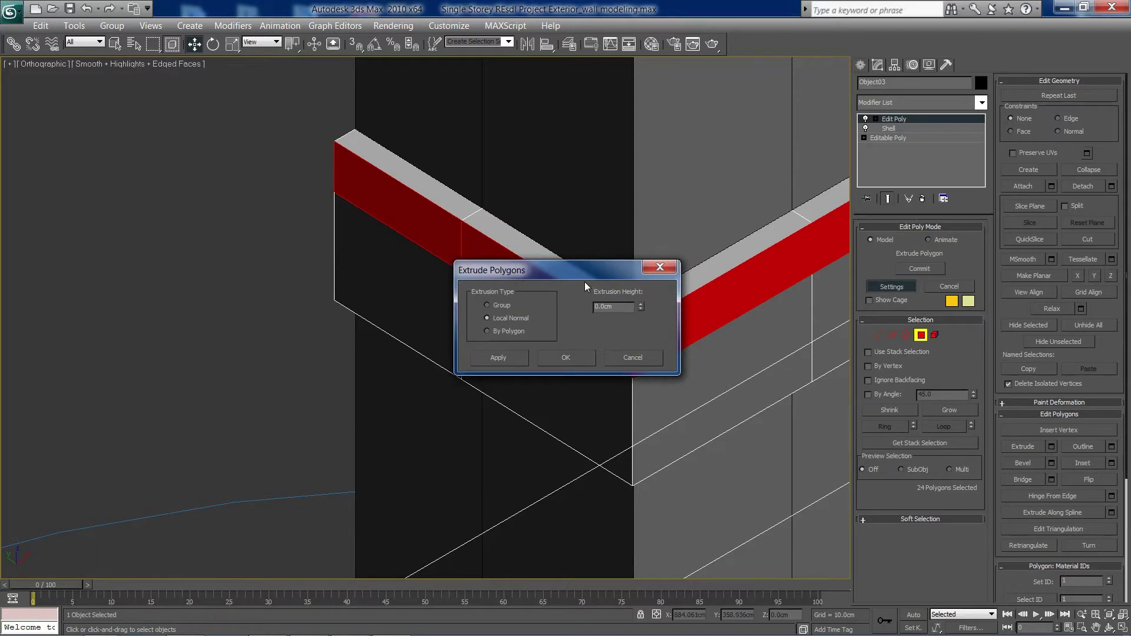
{"action": "left_click_drag", "start_coordinate": [585, 278], "coordinate": [156, 159]}
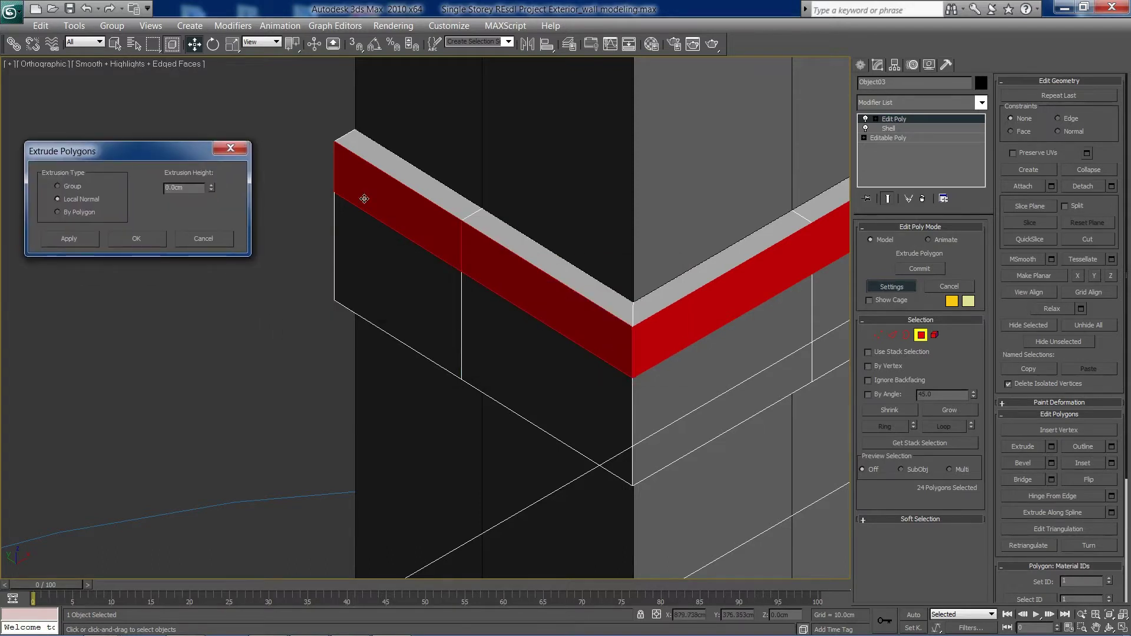
{"action": "left_click", "coordinate": [126, 238]}
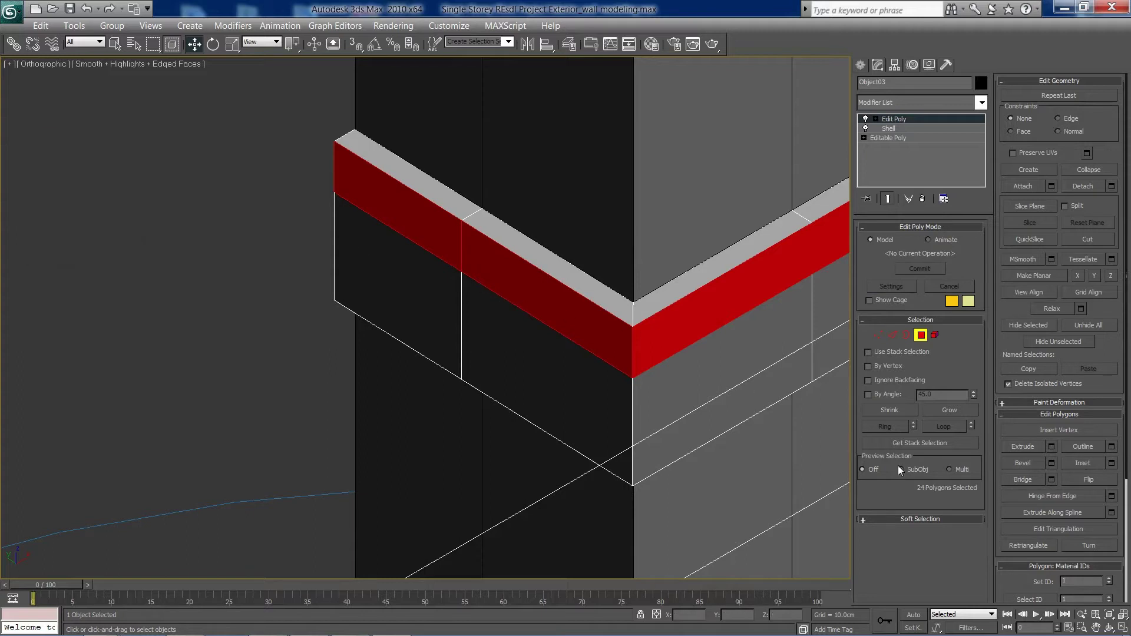
{"action": "left_click", "coordinate": [1051, 446]}
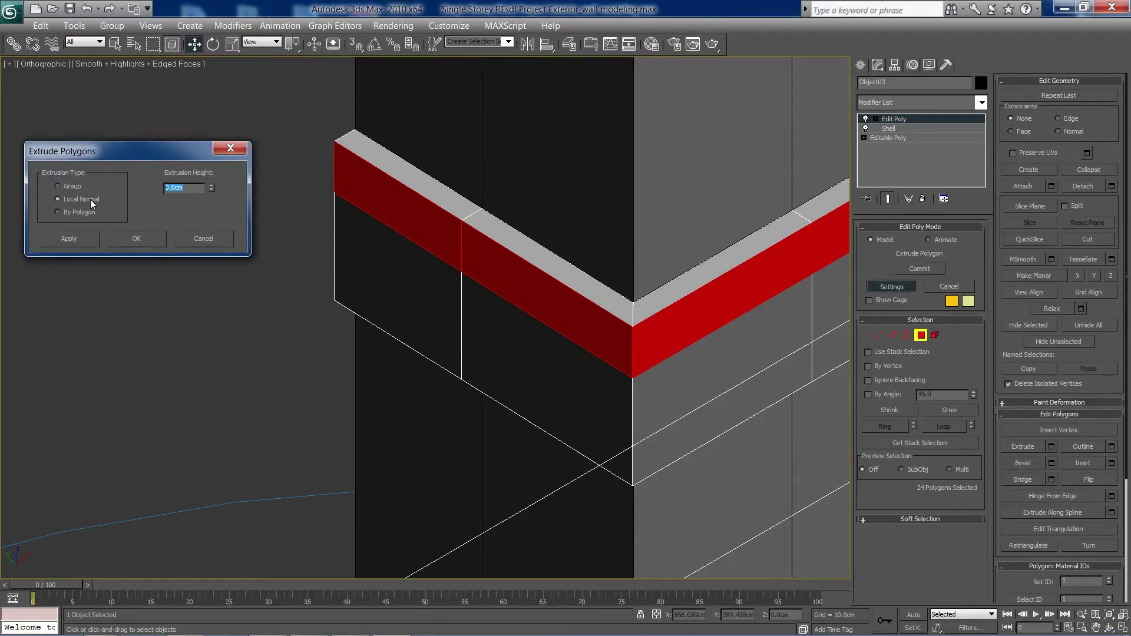
{"action": "type", "text": "1"}
{"action": "left_click", "coordinate": [151, 241]}
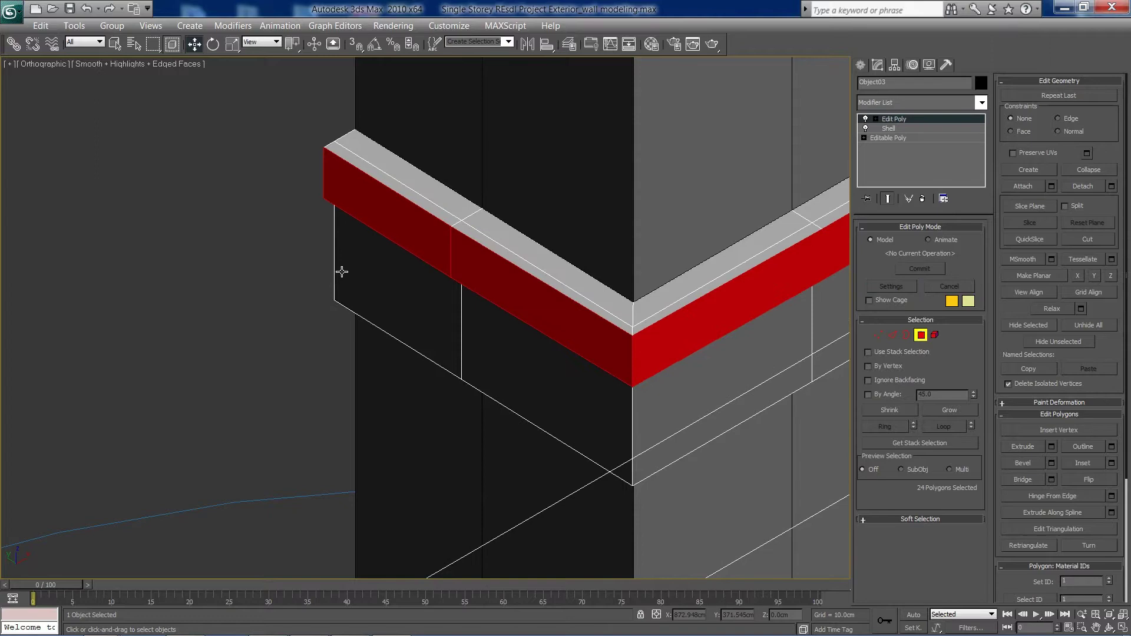
Clear the polygon selection, leave polygon editing and deselect the strip
{"action": "left_click", "coordinate": [356, 235]}
{"action": "scroll", "coordinate": [359, 284], "scroll_direction": "down", "scroll_amount": 2}
{"action": "scroll", "coordinate": [359, 284], "scroll_direction": "down", "scroll_amount": 2}
{"action": "left_click", "coordinate": [277, 295]}
{"action": "scroll", "coordinate": [277, 295], "scroll_direction": "down", "scroll_amount": 4}
{"action": "middle_click_drag", "start_coordinate": [408, 372], "coordinate": [461, 357], "text": "alt"}
{"action": "scroll", "coordinate": [585, 347], "scroll_direction": "up", "scroll_amount": 3}
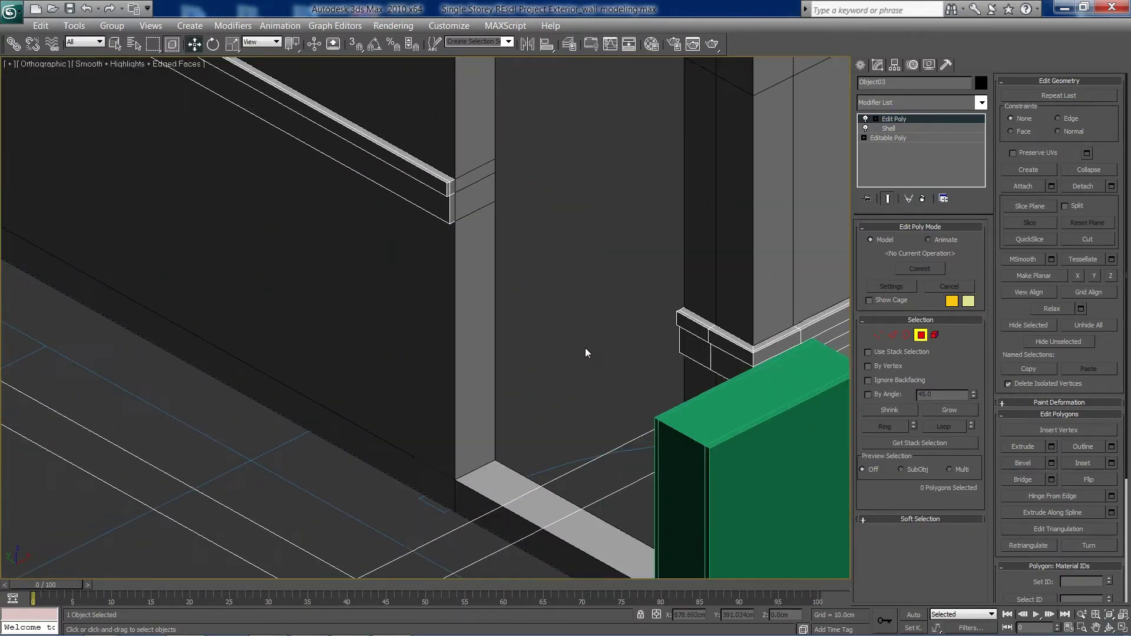
{"action": "scroll", "coordinate": [490, 314], "scroll_direction": "up", "scroll_amount": 2}
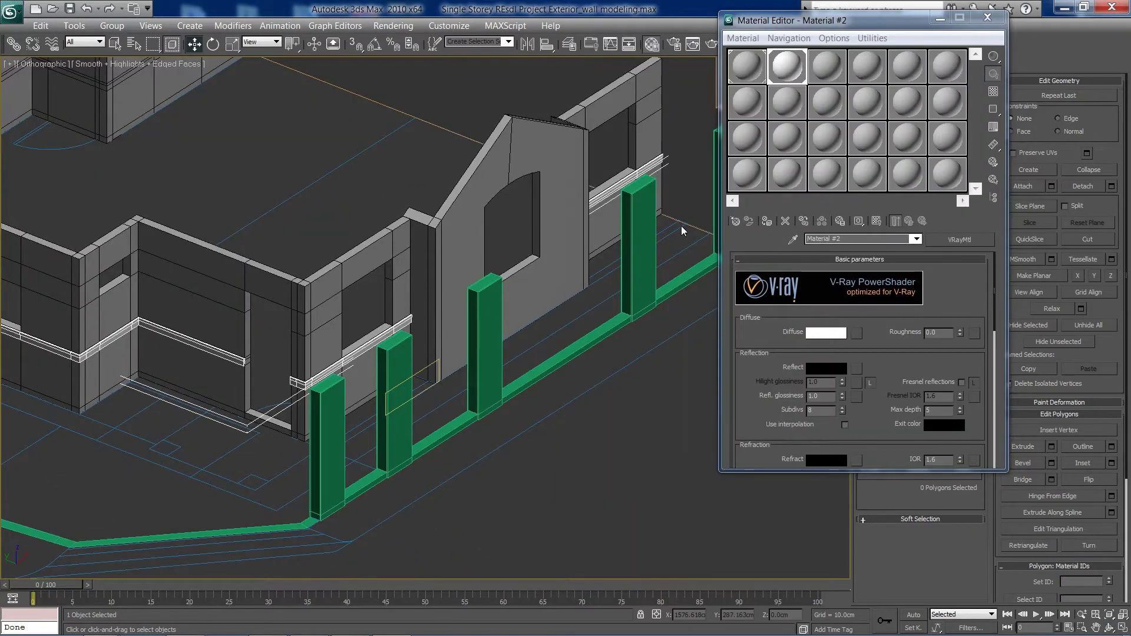
{"action": "scroll", "coordinate": [681, 225], "scroll_direction": "up", "scroll_amount": 2}
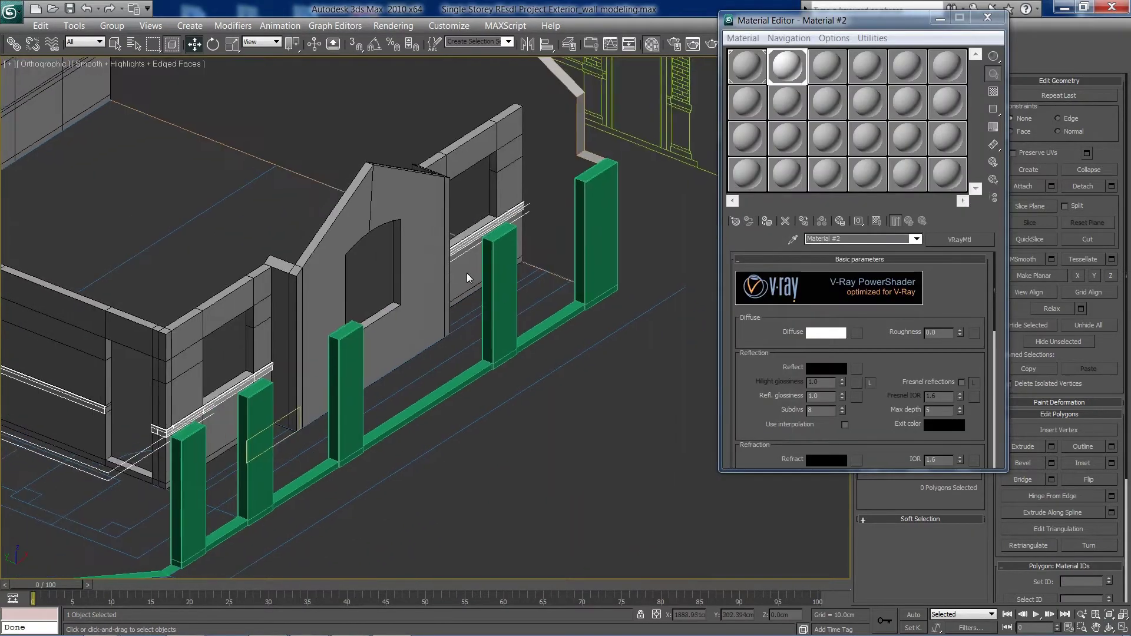
{"action": "left_click", "coordinate": [988, 17]}
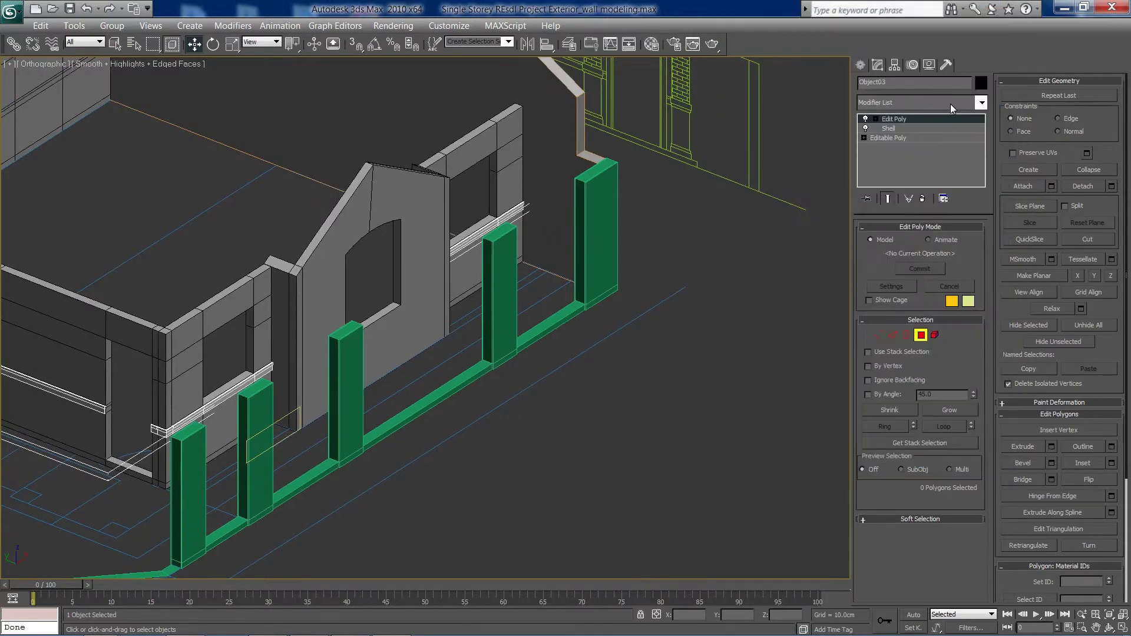
{"action": "left_click", "coordinate": [921, 340]}
{"action": "left_click", "coordinate": [776, 383]}
Examine the extruded sill band around the house's corners, door openings and windows
{"action": "scroll", "coordinate": [290, 394], "scroll_direction": "up", "scroll_amount": 2}
{"action": "middle_click_drag", "start_coordinate": [290, 394], "coordinate": [505, 328]}
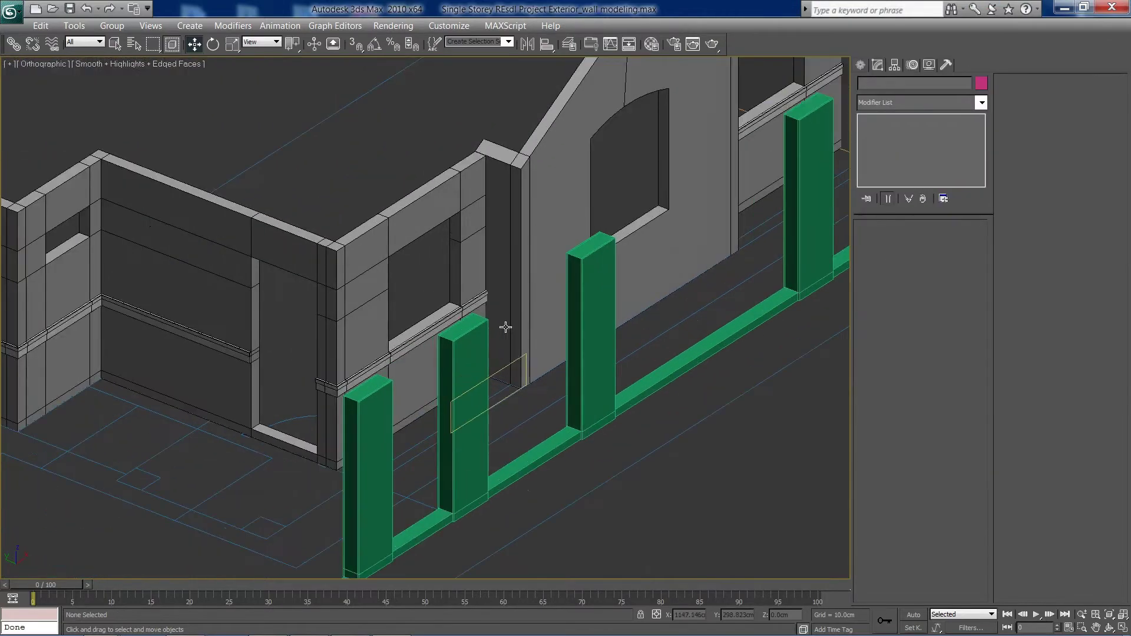
{"action": "middle_click_drag", "start_coordinate": [411, 392], "coordinate": [363, 395], "text": "alt"}
{"action": "left_click_drag", "start_coordinate": [373, 412], "coordinate": [407, 407]}
{"action": "scroll", "coordinate": [397, 407], "scroll_direction": "up", "scroll_amount": 5}
{"action": "middle_click_drag", "start_coordinate": [398, 407], "coordinate": [506, 275]}
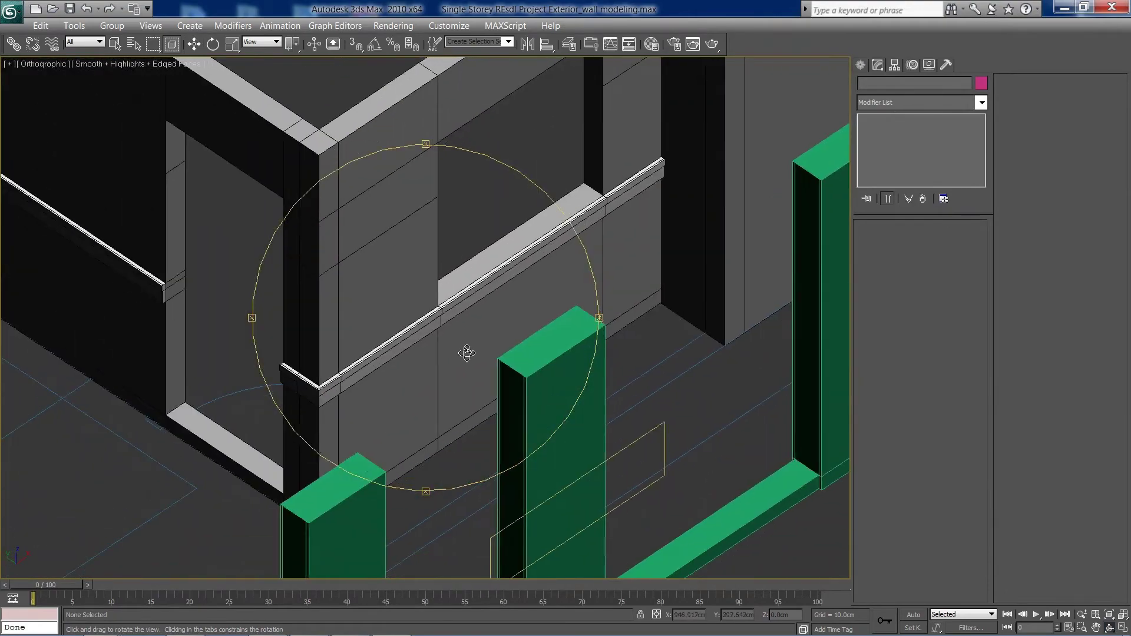
{"action": "mouse_move", "coordinate": [466, 354]}
{"action": "left_mouse_down"}
{"action": "mouse_move", "coordinate": [490, 348]}
{"action": "mouse_move", "coordinate": [468, 354]}
{"action": "left_mouse_up"}
{"action": "scroll", "coordinate": [370, 396], "scroll_direction": "down", "scroll_amount": 4}
{"action": "left_click_drag", "start_coordinate": [370, 396], "coordinate": [311, 356]}
{"action": "scroll", "coordinate": [505, 419], "scroll_direction": "up", "scroll_amount": 4}
{"action": "scroll", "coordinate": [505, 419], "scroll_direction": "down", "scroll_amount": 3}
{"action": "left_click_drag", "start_coordinate": [505, 419], "coordinate": [396, 369]}
{"action": "scroll", "coordinate": [407, 368], "scroll_direction": "up", "scroll_amount": 4}
Create a linear shape from the wall's two side edges and top edge around the window opening, and leave edge editing
{"action": "right_click", "coordinate": [477, 342]}
{"action": "left_click", "coordinate": [526, 304]}
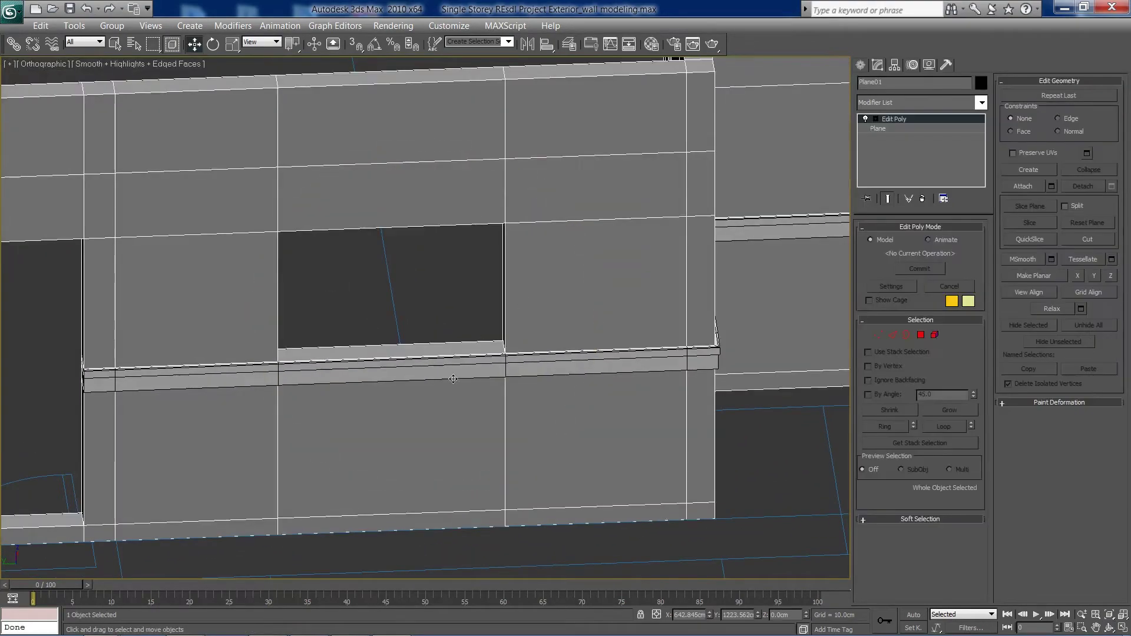
{"action": "middle_click_drag", "start_coordinate": [454, 379], "coordinate": [474, 382], "text": "alt"}
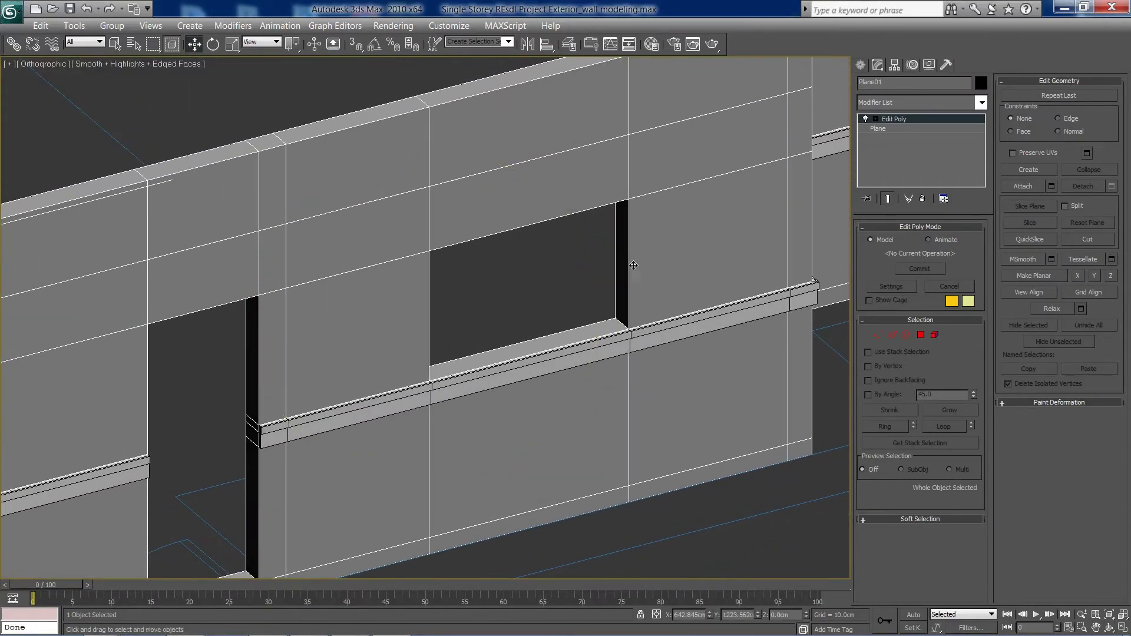
{"action": "left_click", "coordinate": [891, 335]}
{"action": "left_click", "coordinate": [627, 299]}
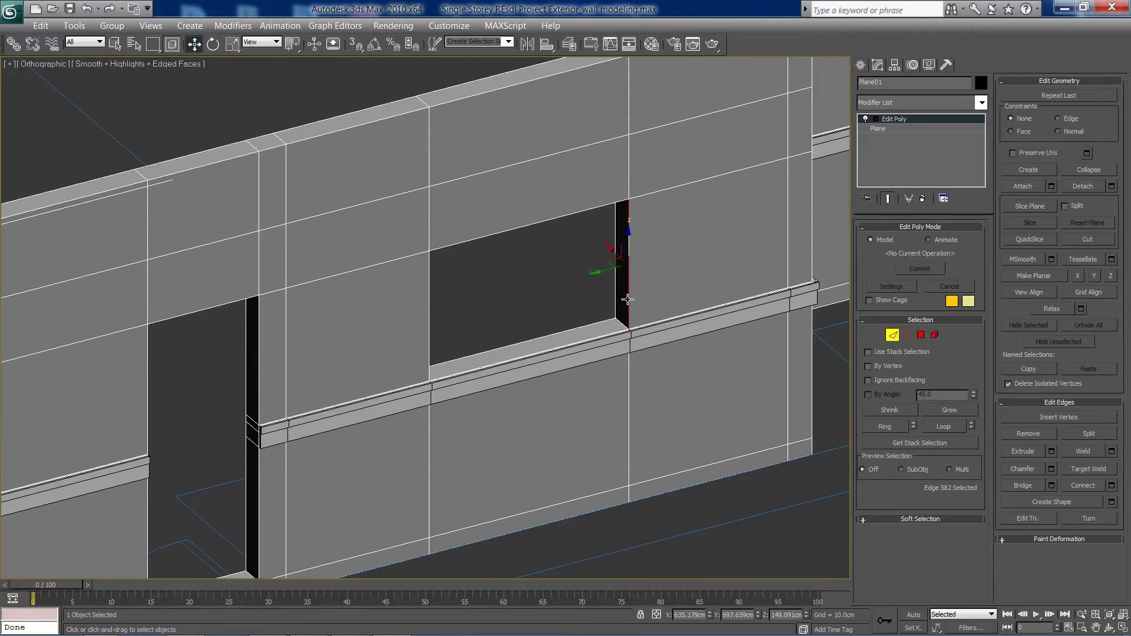
{"action": "left_click", "coordinate": [558, 216], "text": "ctrl"}
{"action": "left_click", "coordinate": [429, 272], "text": "ctrl"}
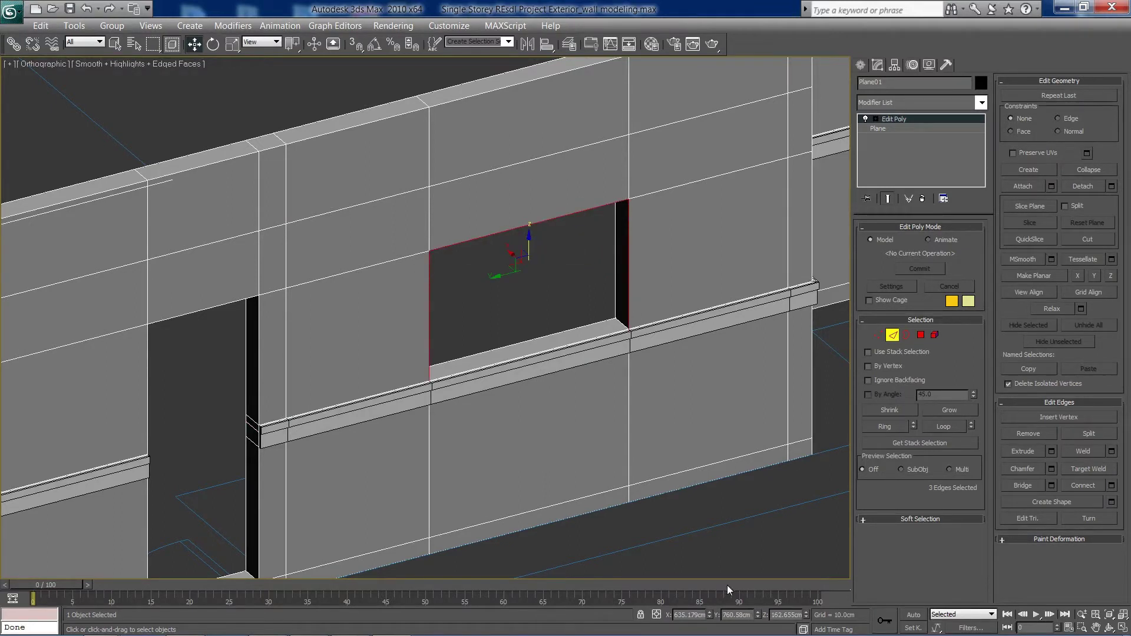
{"action": "left_click", "coordinate": [1112, 502]}
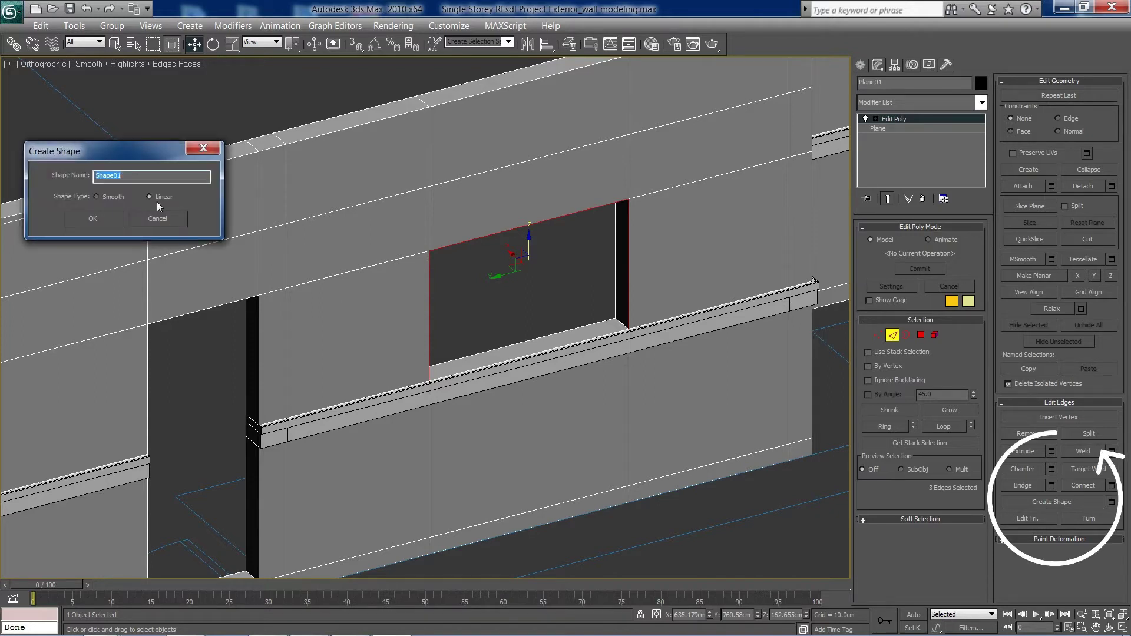
{"action": "left_click", "coordinate": [96, 223]}
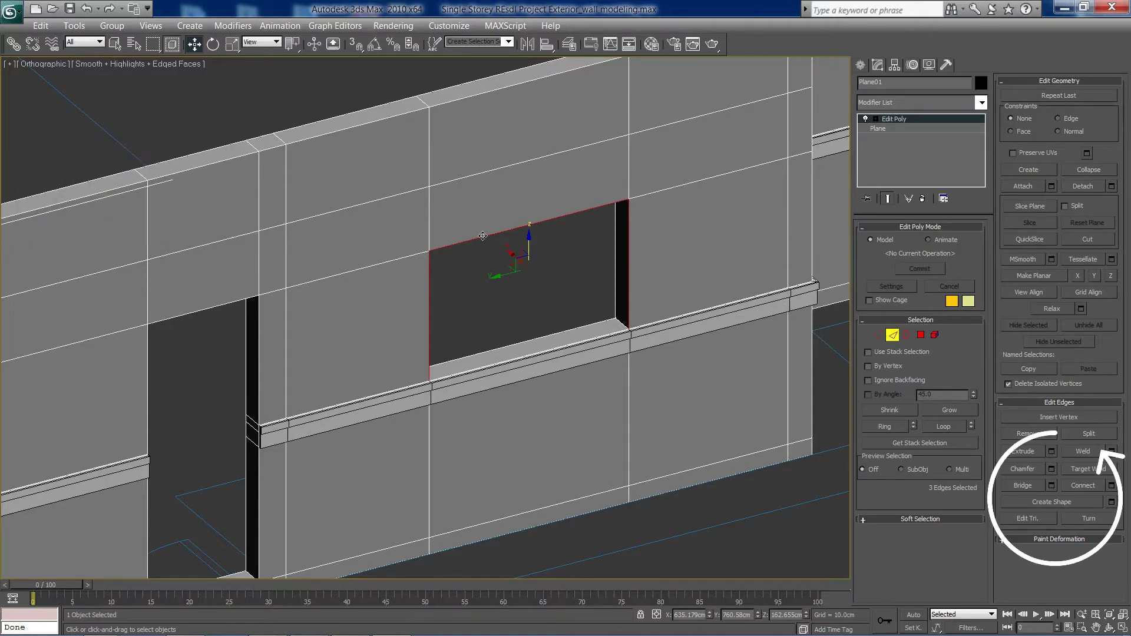
{"action": "middle_click_drag", "start_coordinate": [506, 238], "coordinate": [489, 244]}
{"action": "left_click", "coordinate": [892, 334]}
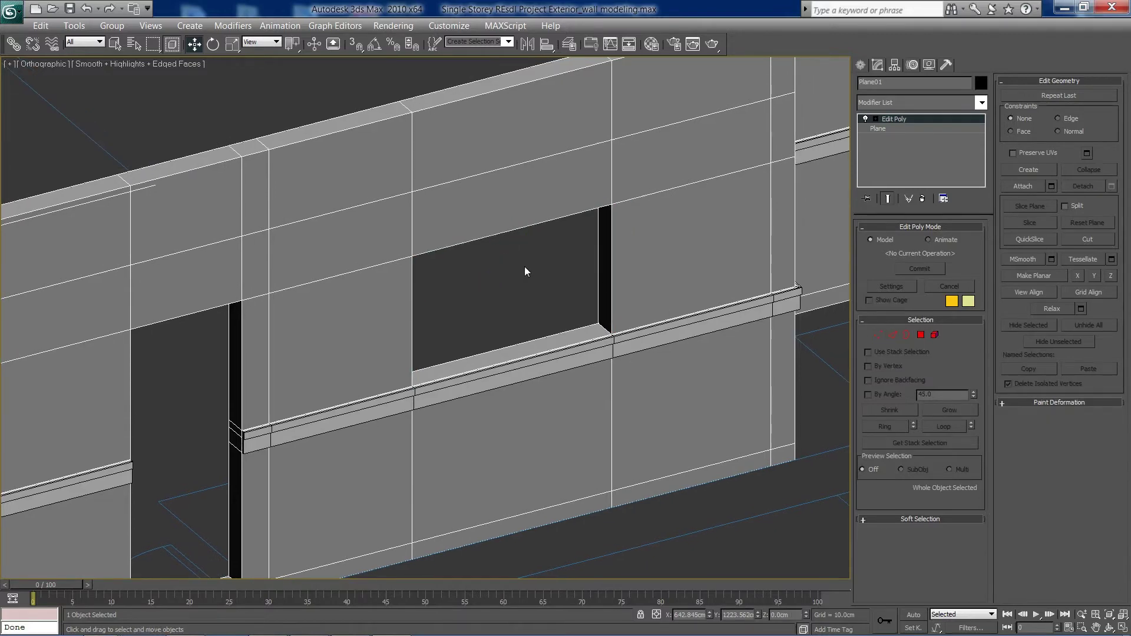
Select the new shape around the window opening and enable it in both the renderer and the viewport
{"action": "left_click", "coordinate": [524, 267]}
{"action": "left_click", "coordinate": [609, 261]}
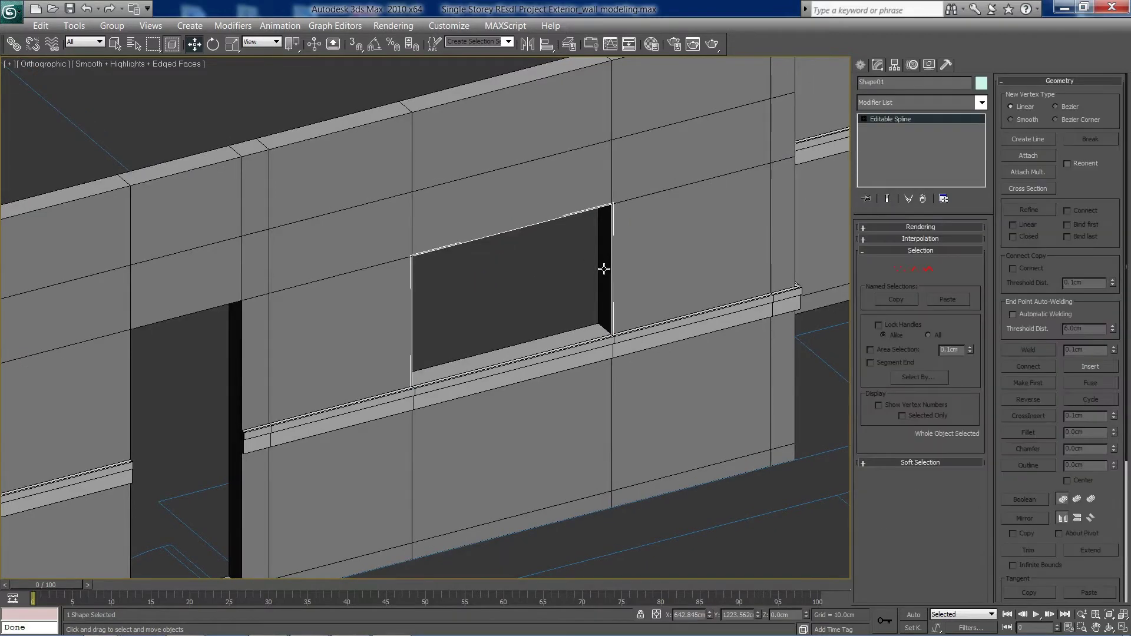
{"action": "left_click", "coordinate": [871, 229]}
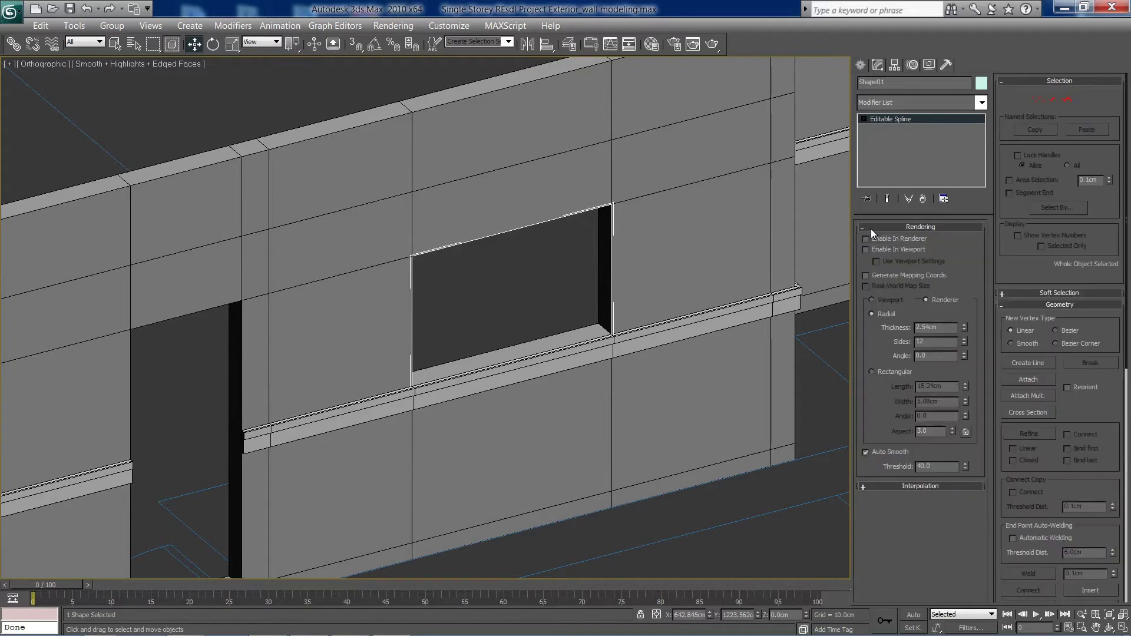
{"action": "left_click", "coordinate": [872, 239]}
{"action": "left_click", "coordinate": [875, 254]}
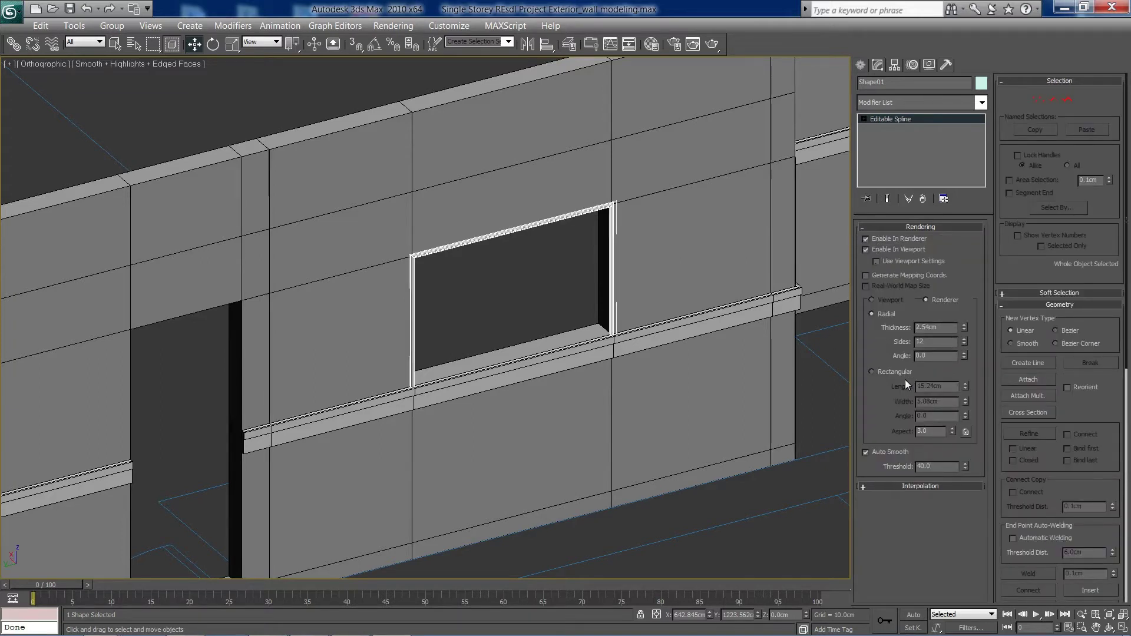
Set the radial thickness of the window opening's shape to 10 cm
{"action": "double_click", "coordinate": [939, 328]}
{"action": "type", "text": "10"}
{"action": "key", "text": "Return"}
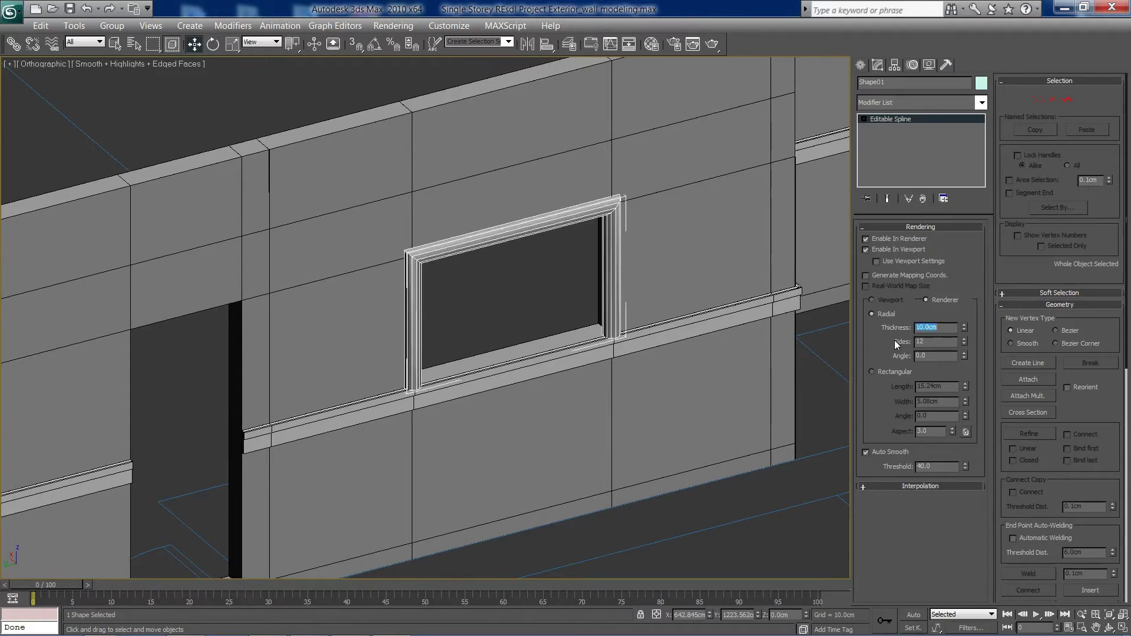
Give the window trim a rectangular cross-section with a length of 10 cm
{"action": "left_click", "coordinate": [899, 376]}
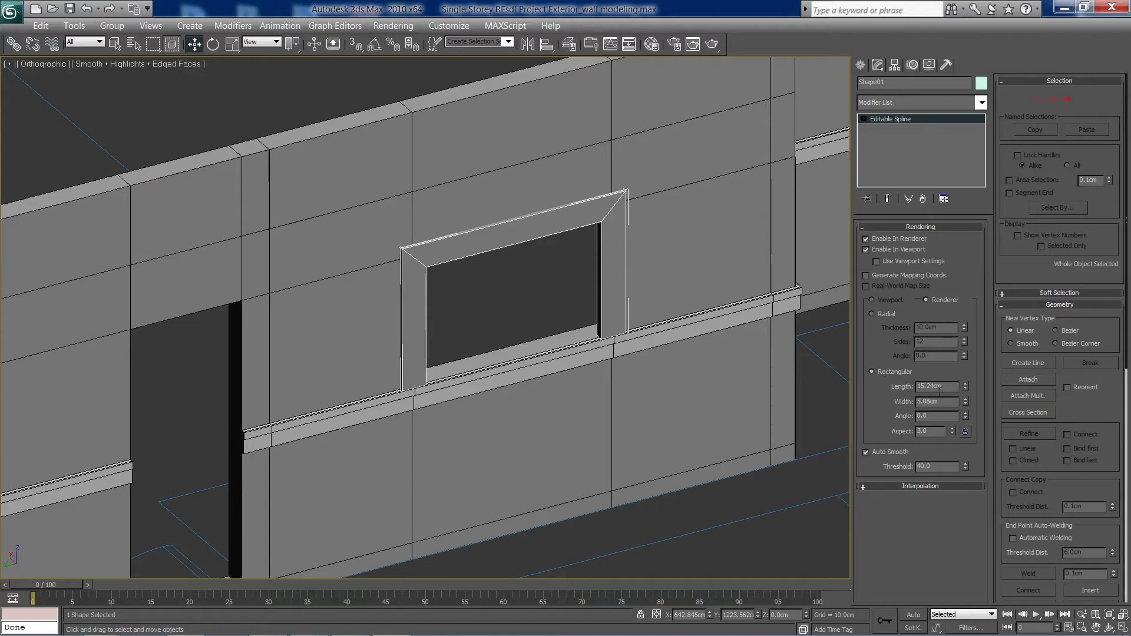
{"action": "double_click", "coordinate": [939, 387]}
{"action": "type", "text": "10"}
{"action": "key", "text": "Return"}
Add an Edit Poly modifier to the window trim
{"action": "scroll", "coordinate": [548, 276], "scroll_direction": "down", "scroll_amount": 6}
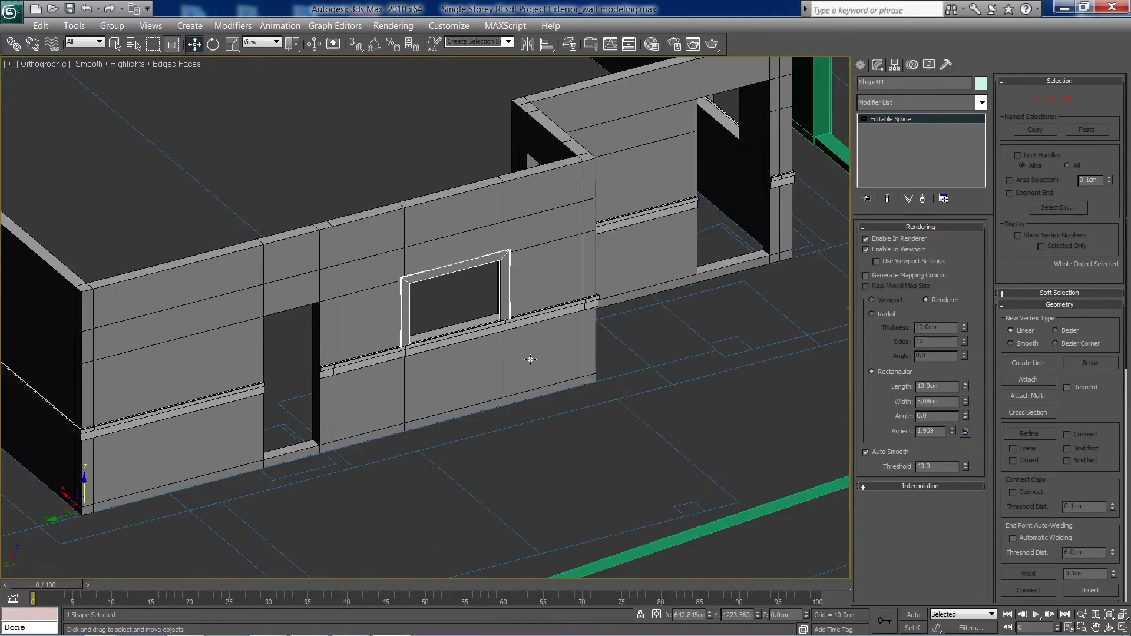
{"action": "mouse_move", "coordinate": [528, 355]}
{"action": "middle_mouse_down", "text": "alt"}
{"action": "mouse_move", "coordinate": [505, 331]}
{"action": "mouse_move", "coordinate": [511, 355]}
{"action": "middle_mouse_up", "text": "alt"}
{"action": "scroll", "coordinate": [436, 362], "scroll_direction": "up", "scroll_amount": 5}
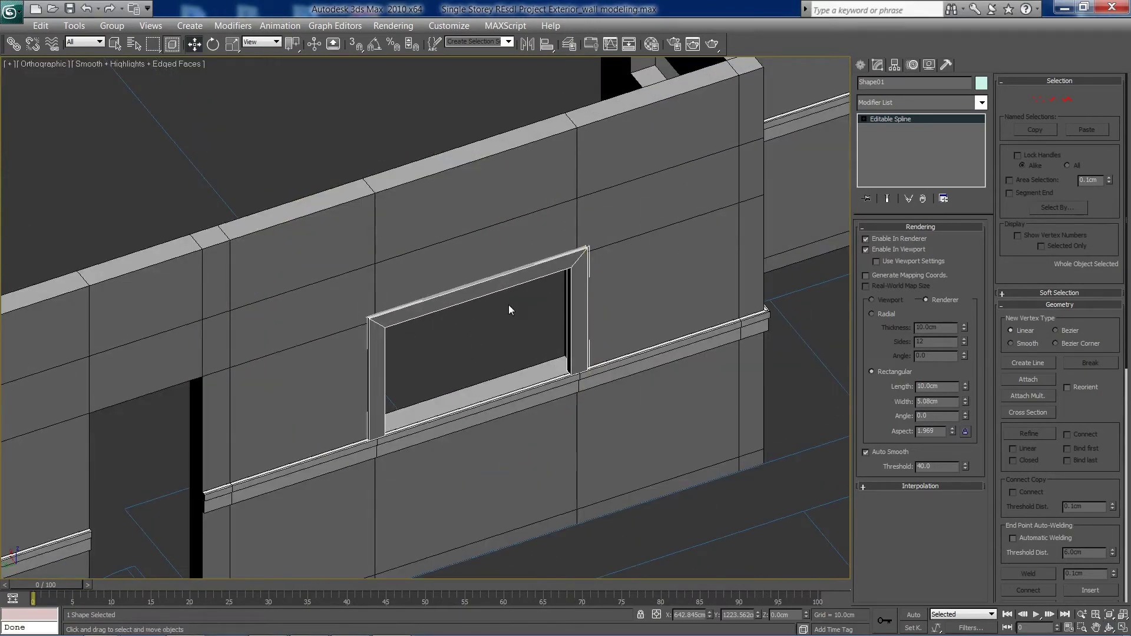
{"action": "middle_click_drag", "start_coordinate": [521, 313], "coordinate": [569, 359], "text": "alt"}
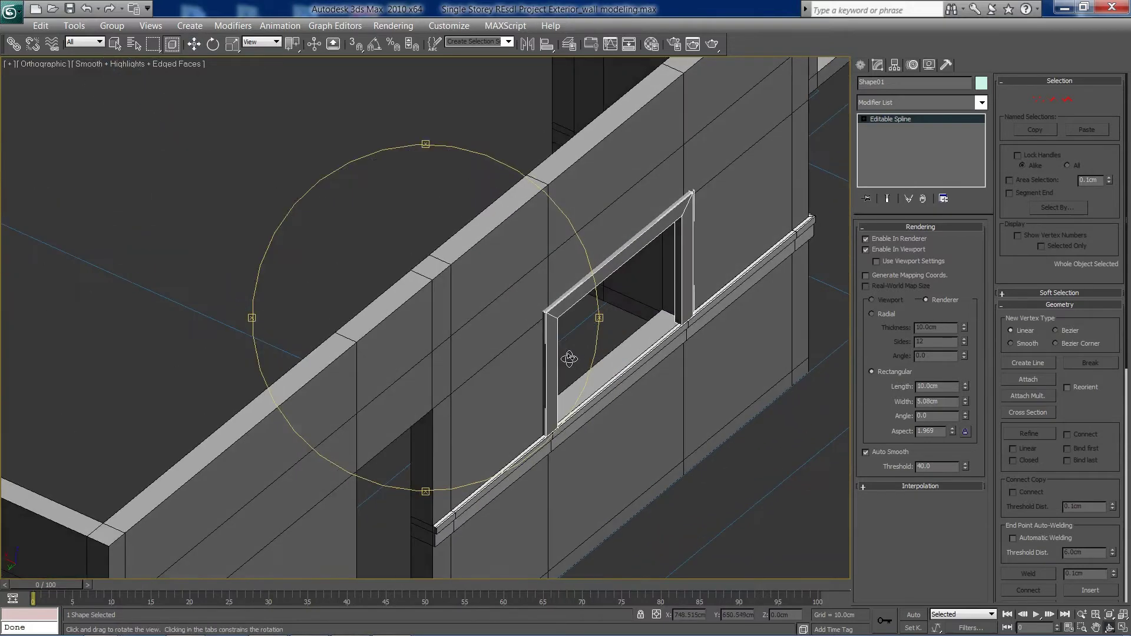
{"action": "scroll", "coordinate": [701, 346], "scroll_direction": "up", "scroll_amount": 4}
{"action": "middle_click_drag", "start_coordinate": [770, 334], "coordinate": [619, 332]}
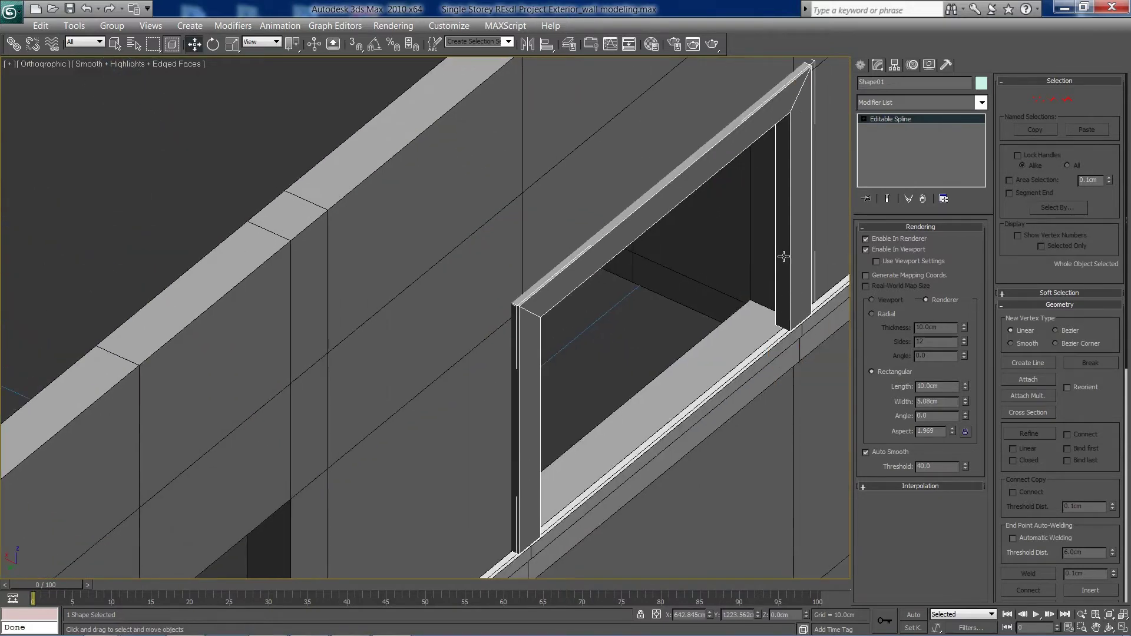
{"action": "middle_click_drag", "start_coordinate": [770, 260], "coordinate": [643, 255]}
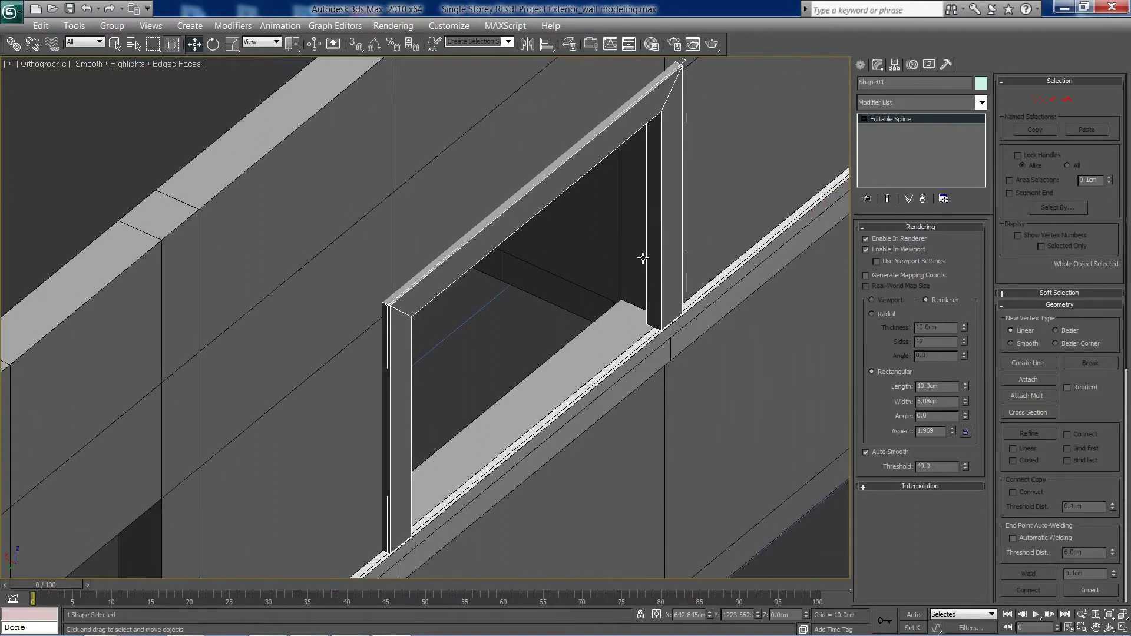
{"action": "left_click", "coordinate": [981, 102]}
{"action": "scroll", "coordinate": [985, 101], "scroll_direction": "down", "scroll_amount": 3}
{"action": "left_click", "coordinate": [981, 102]}
{"action": "left_click", "coordinate": [984, 102]}
{"action": "key", "text": "e"}
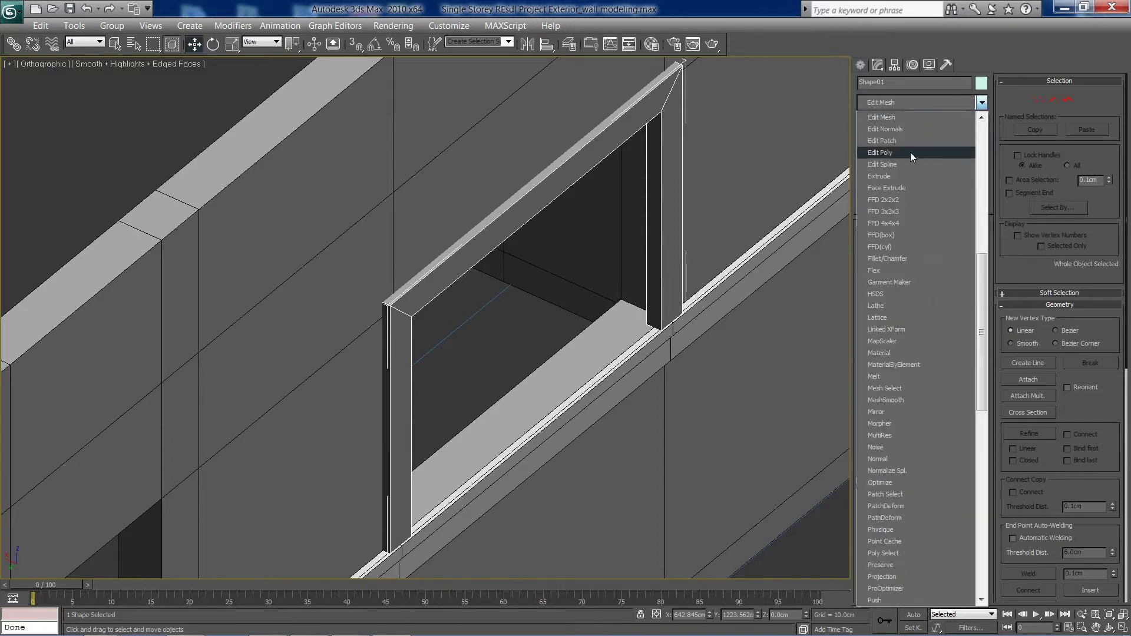
{"action": "left_click", "coordinate": [911, 152]}
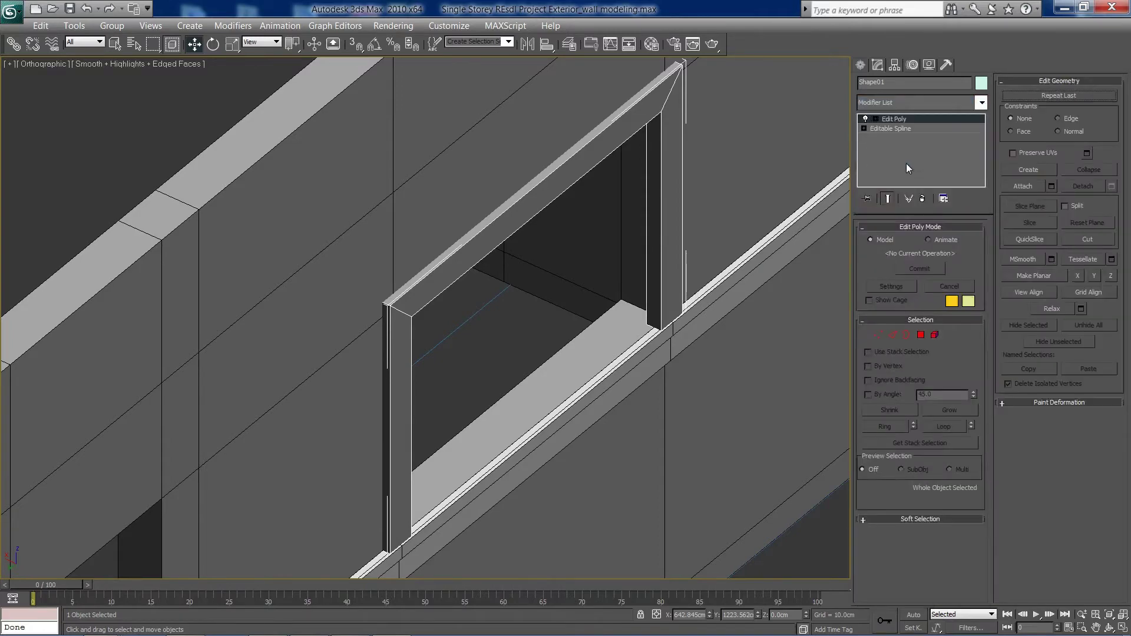
Move the window trim's inner-side vertices along X in the Top view so the trim extends deeper into the opening
{"action": "left_click", "coordinate": [878, 335]}
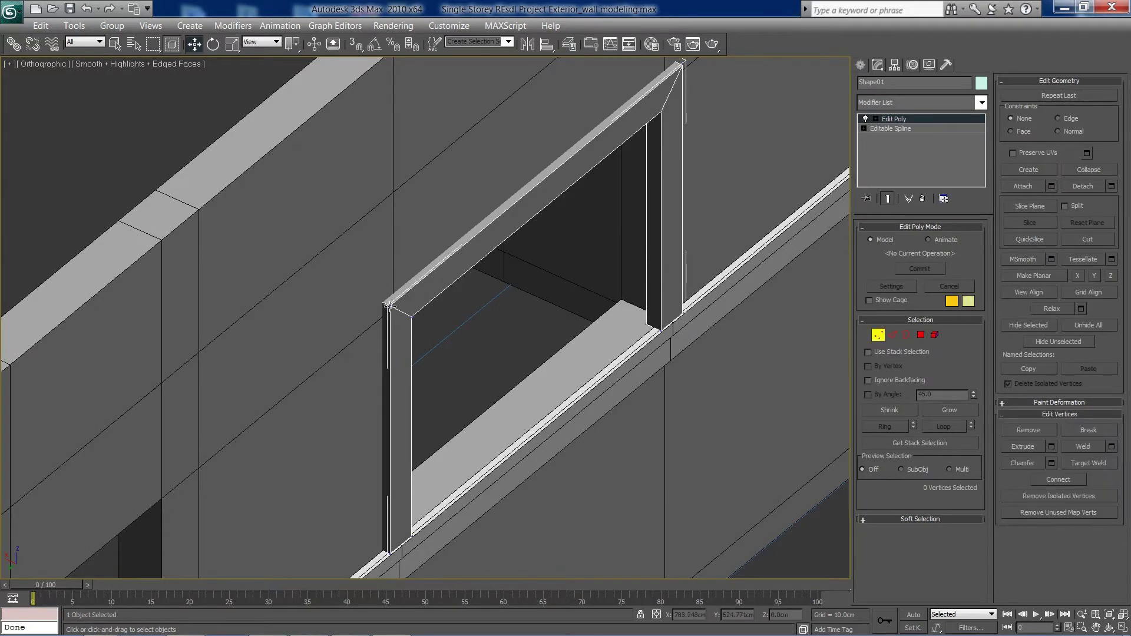
{"action": "key", "text": "alt+w"}
{"action": "right_click", "coordinate": [334, 273]}
{"action": "key", "text": "alt+w"}
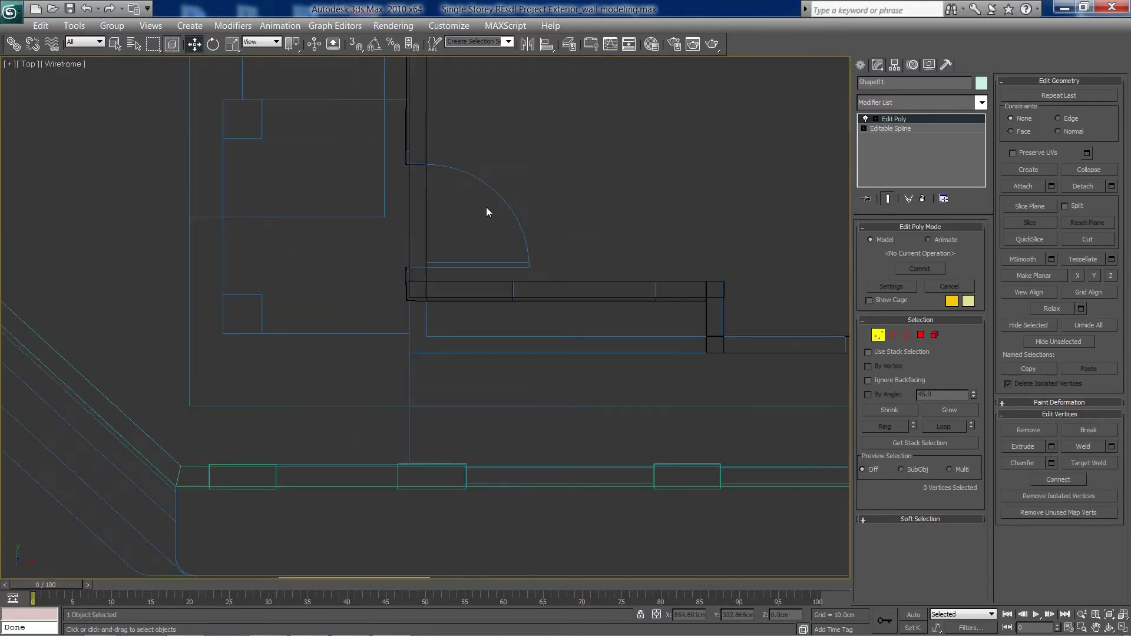
{"action": "middle_click_drag", "start_coordinate": [486, 207], "coordinate": [537, 383]}
{"action": "scroll", "coordinate": [570, 301], "scroll_direction": "down", "scroll_amount": 1}
{"action": "scroll", "coordinate": [451, 293], "scroll_direction": "up", "scroll_amount": 1}
{"action": "scroll", "coordinate": [532, 183], "scroll_direction": "up", "scroll_amount": 1}
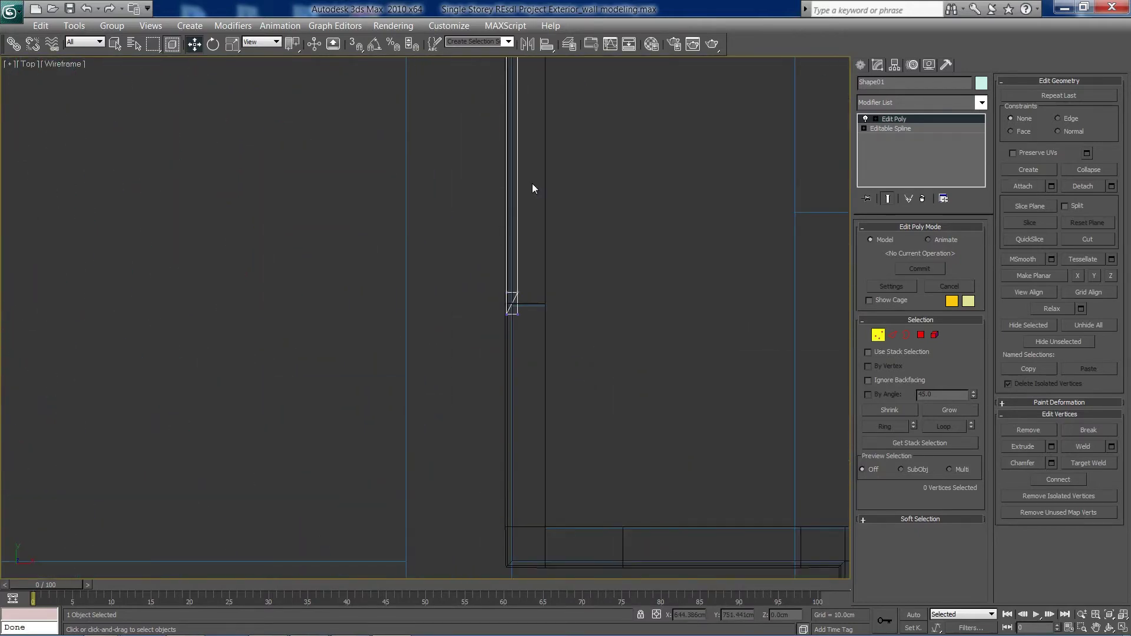
{"action": "middle_click_drag", "start_coordinate": [531, 184], "coordinate": [528, 320]}
{"action": "left_click_drag", "start_coordinate": [500, 222], "coordinate": [538, 496]}
{"action": "left_click_drag", "start_coordinate": [521, 327], "coordinate": [546, 329]}
{"action": "key", "text": "alt+w"}
{"action": "key", "text": "alt+w"}
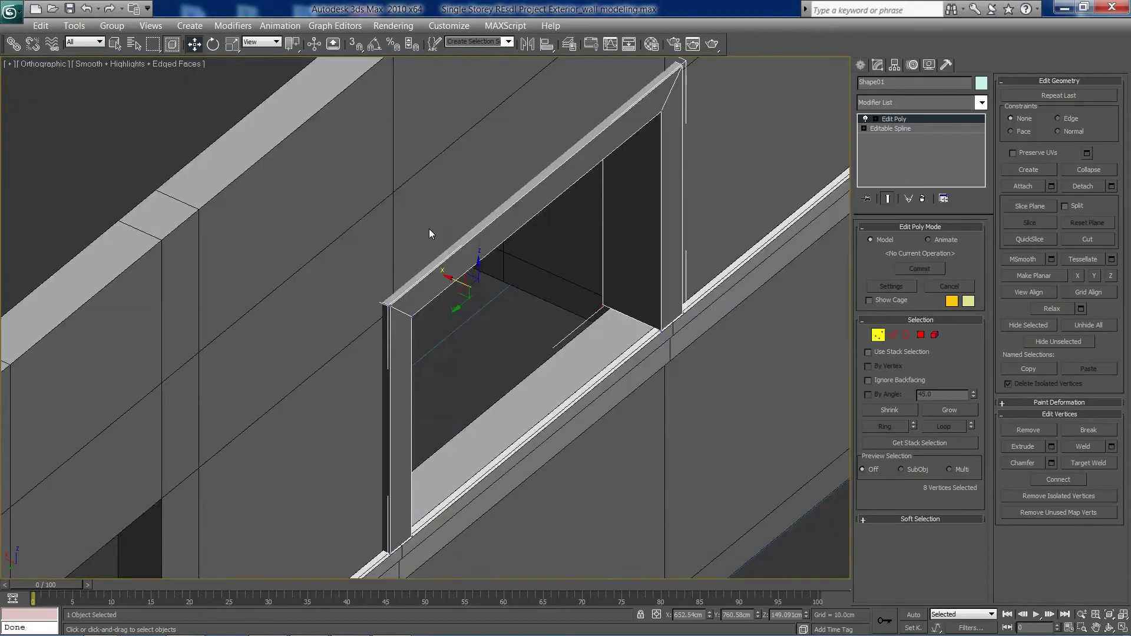
Switch to ACDSee, examine the windows in the house's reference rendering, and return to 3ds Max
{"action": "scroll", "coordinate": [450, 369], "scroll_direction": "down", "scroll_amount": 4}
{"action": "middle_click_drag", "start_coordinate": [450, 369], "coordinate": [368, 545], "text": "alt"}
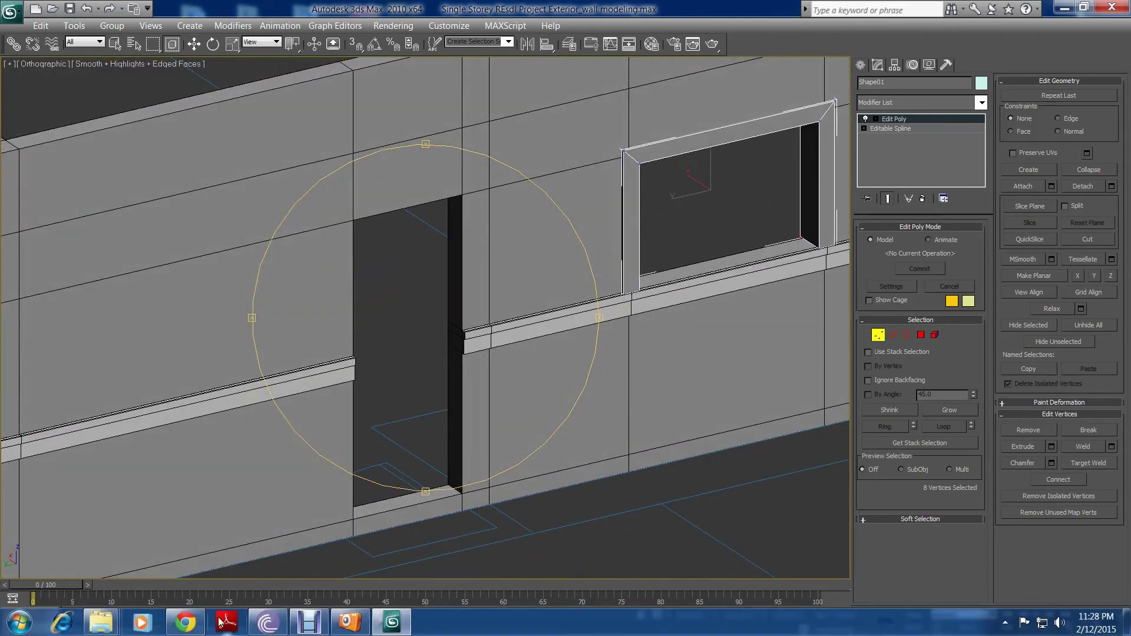
{"action": "left_click", "coordinate": [350, 624]}
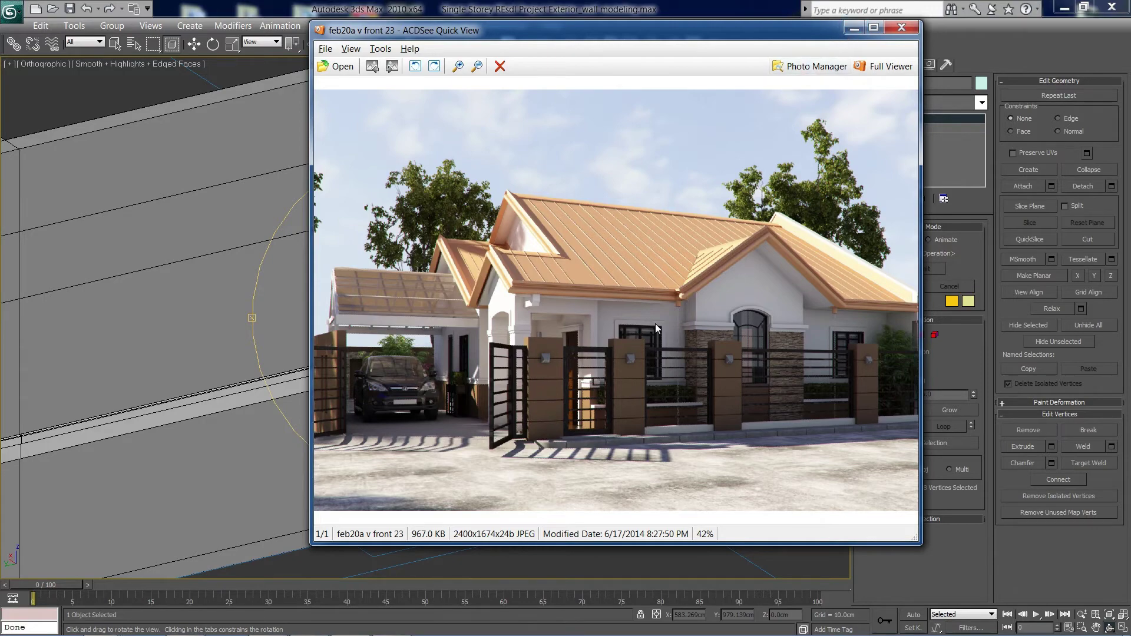
{"action": "left_click", "coordinate": [854, 27]}
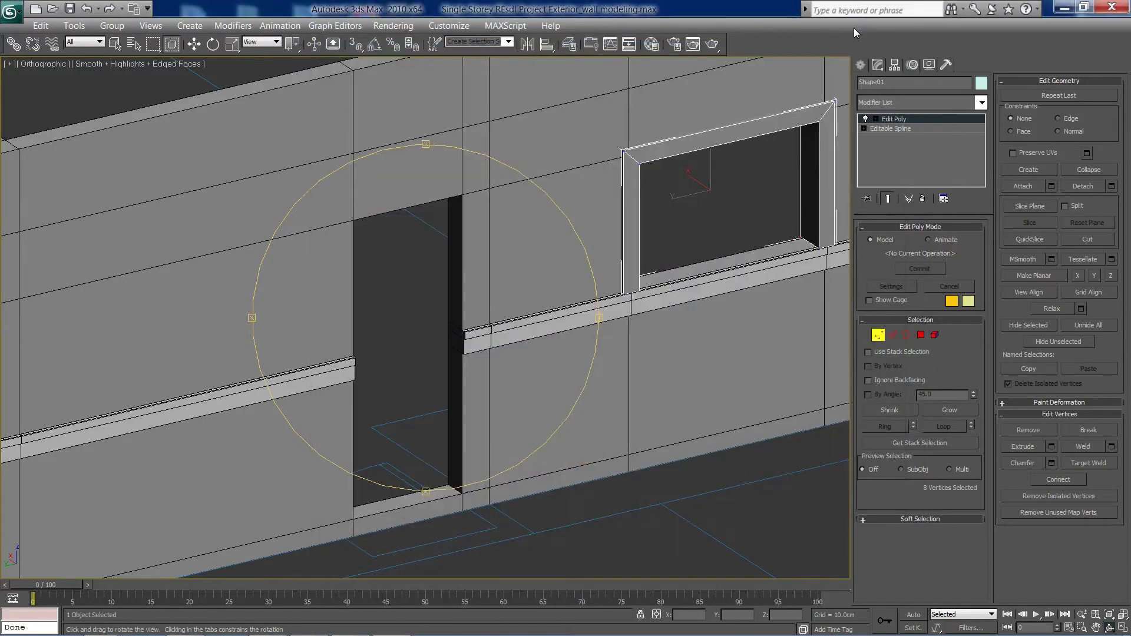
{"action": "left_click", "coordinate": [350, 626]}
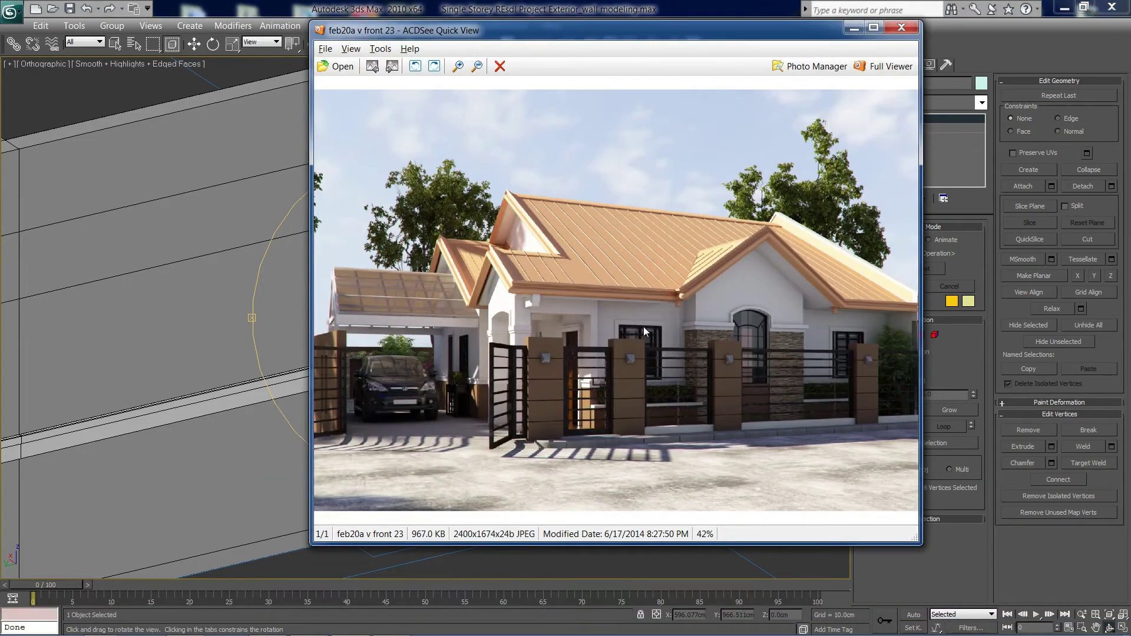
{"action": "left_click", "coordinate": [853, 28]}
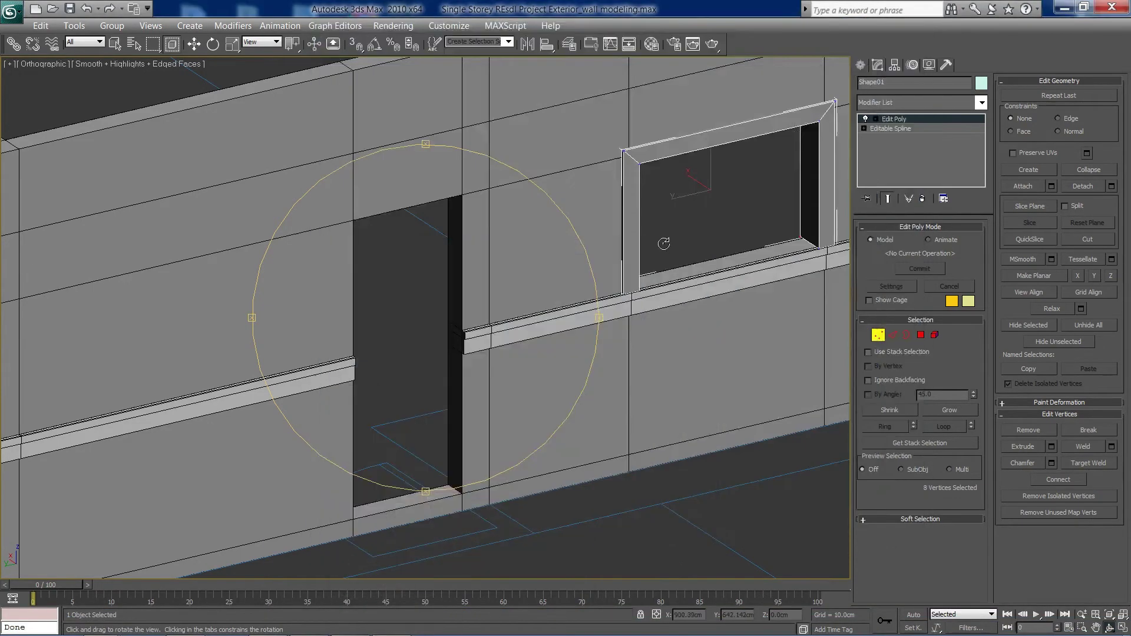
Leave vertex editing and deselect the window trim
{"action": "left_click", "coordinate": [878, 335]}
{"action": "left_click", "coordinate": [692, 248]}
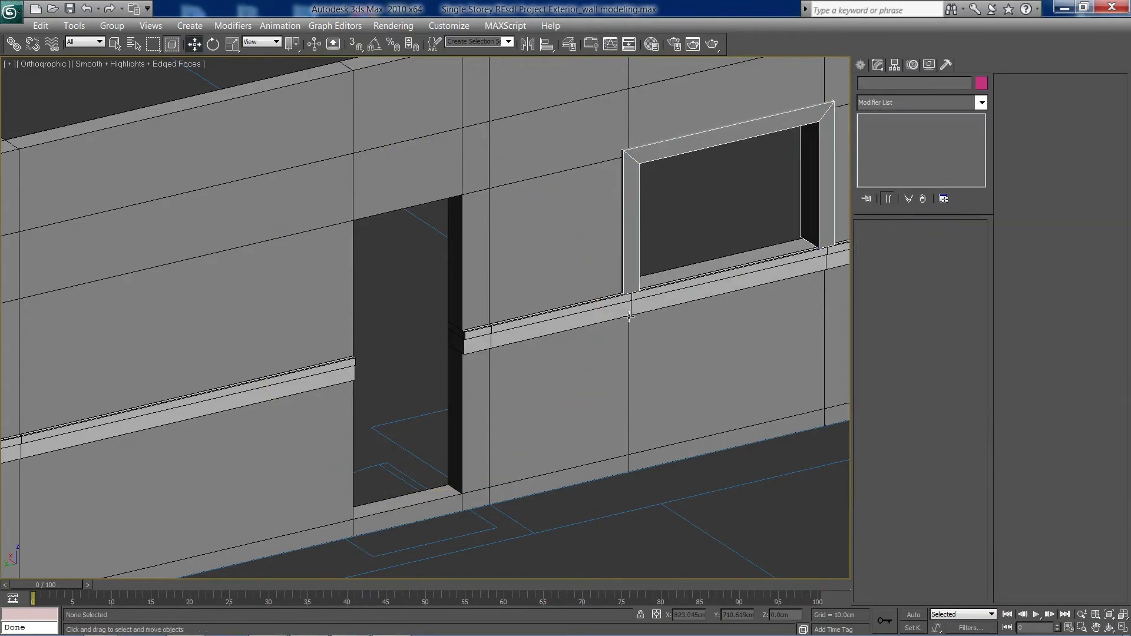
Examine the window trim from both sides, where it meets the sill band, and the neighbouring door and window openings
{"action": "scroll", "coordinate": [626, 312], "scroll_direction": "down", "scroll_amount": 3}
{"action": "key", "text": "ctrl+r"}
{"action": "left_click_drag", "start_coordinate": [495, 363], "coordinate": [407, 366]}
{"action": "middle_click_drag", "start_coordinate": [467, 353], "coordinate": [373, 343]}
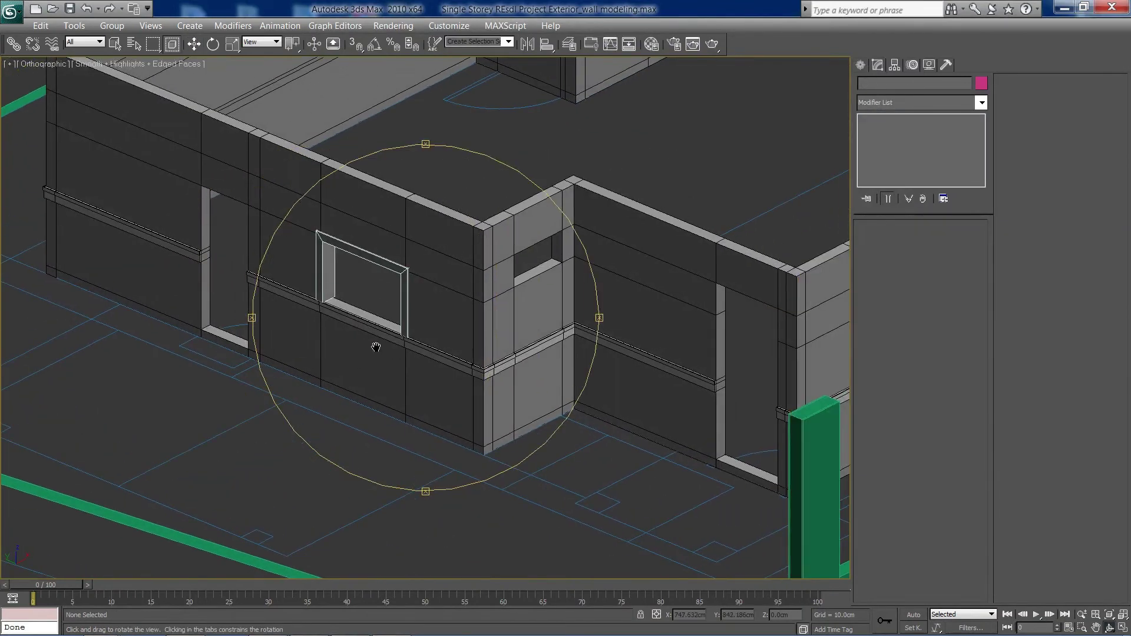
{"action": "key", "text": "w"}
{"action": "left_click", "coordinate": [381, 266]}
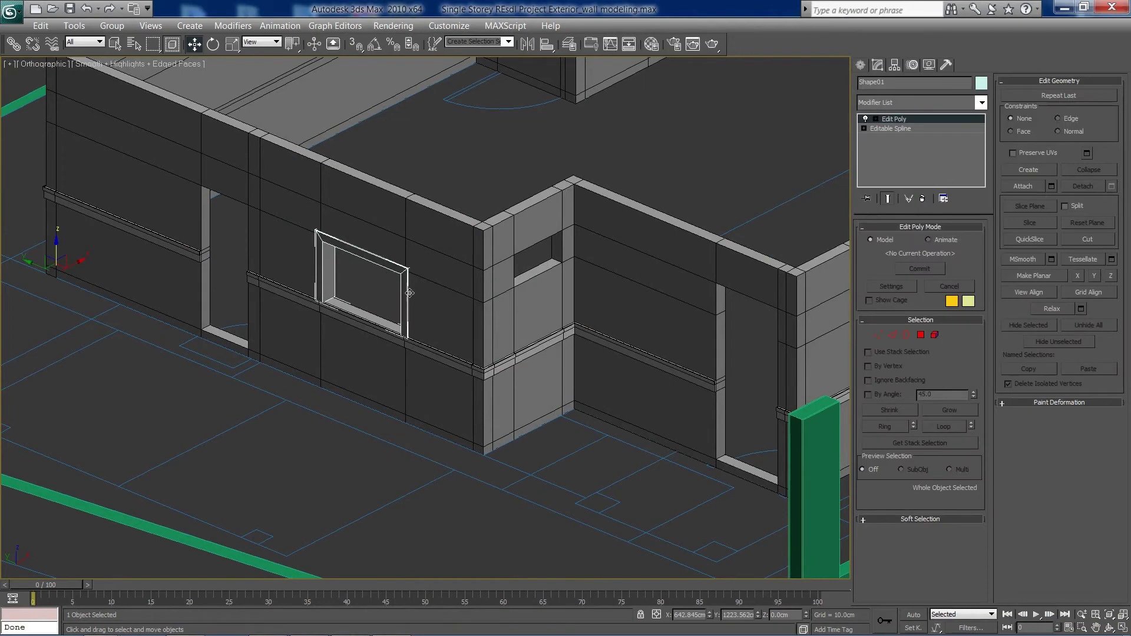
{"action": "middle_click_drag", "start_coordinate": [541, 321], "coordinate": [429, 361]}
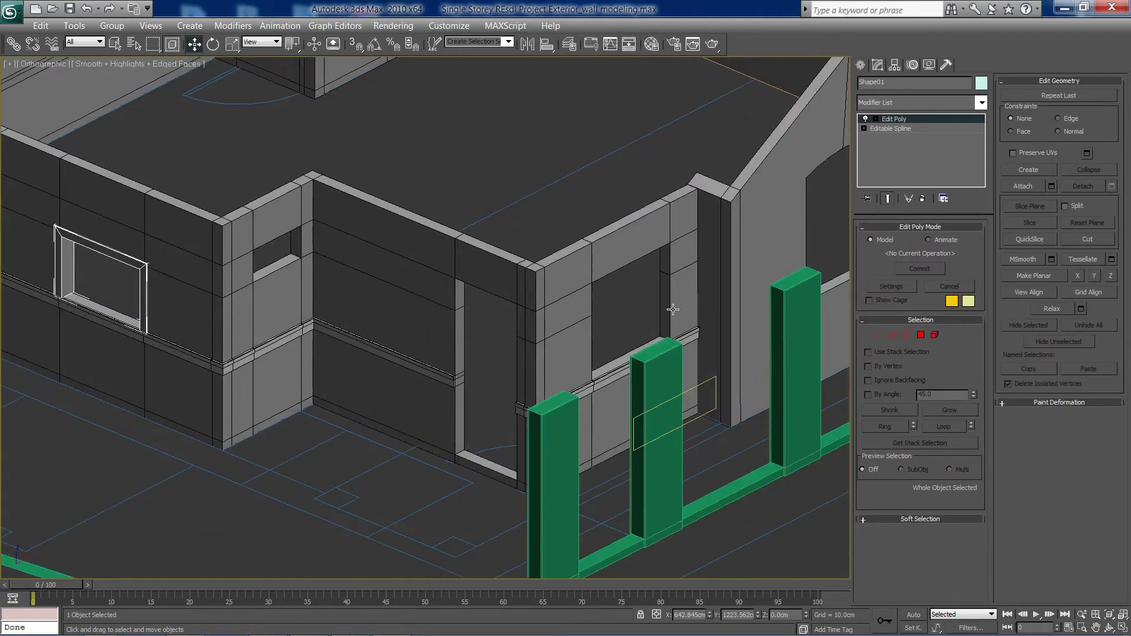
{"action": "middle_click_drag", "start_coordinate": [179, 315], "coordinate": [477, 331]}
{"action": "scroll", "coordinate": [460, 380], "scroll_direction": "up", "scroll_amount": 6}
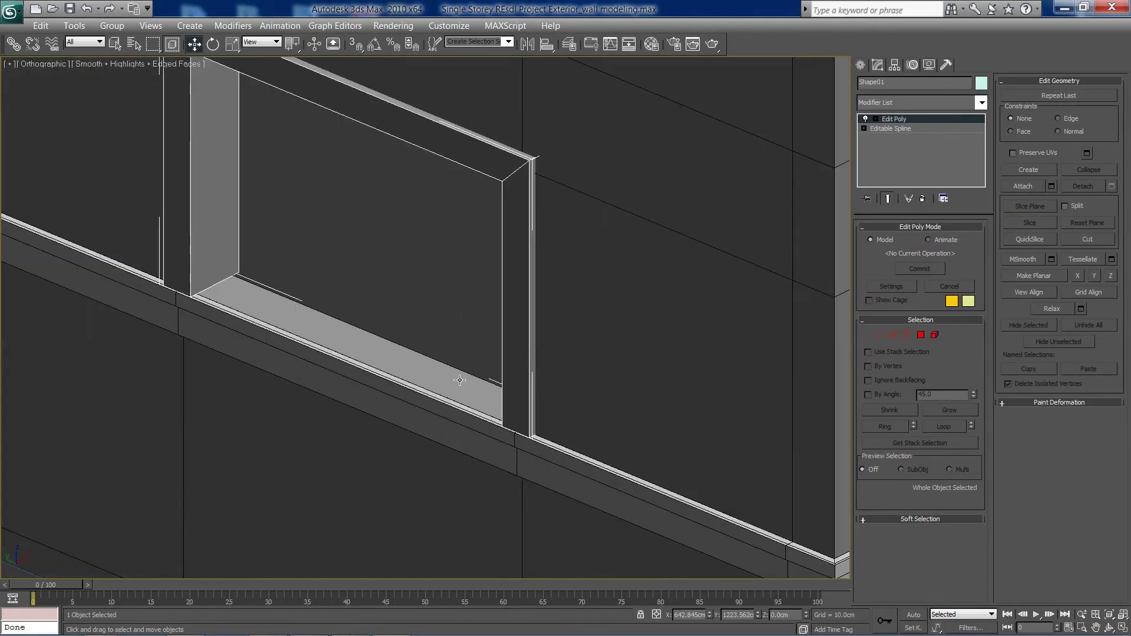
{"action": "scroll", "coordinate": [460, 380], "scroll_direction": "down", "scroll_amount": 2}
{"action": "scroll", "coordinate": [472, 366], "scroll_direction": "up", "scroll_amount": 2}
{"action": "scroll", "coordinate": [492, 361], "scroll_direction": "down", "scroll_amount": 5}
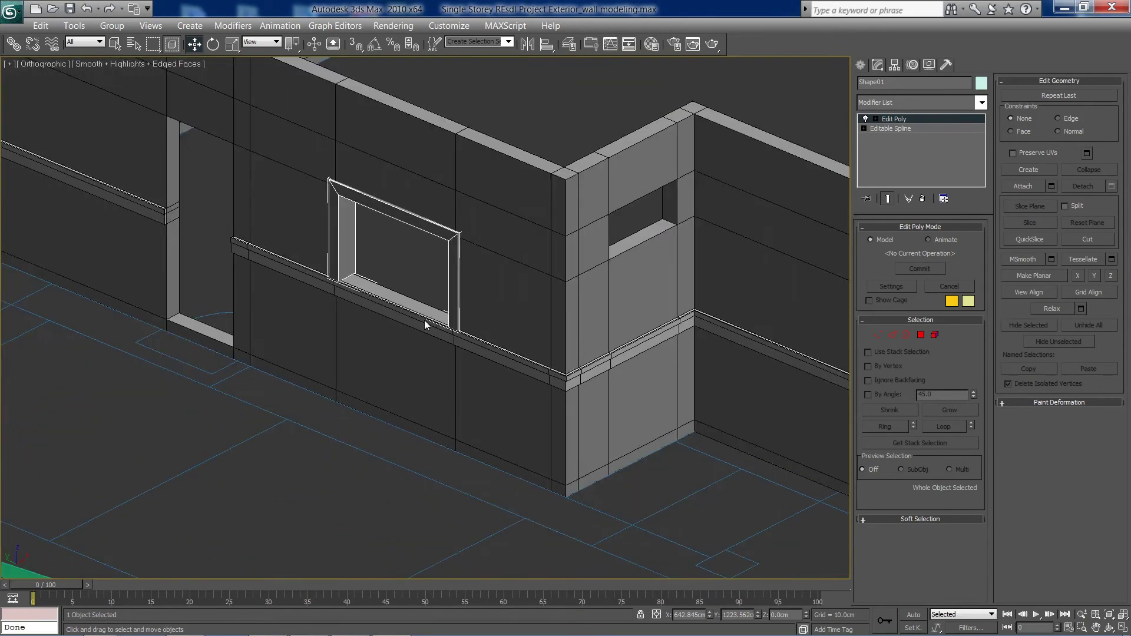
{"action": "left_click", "coordinate": [401, 275]}
{"action": "middle_click_drag", "start_coordinate": [400, 365], "coordinate": [481, 370], "text": "alt"}
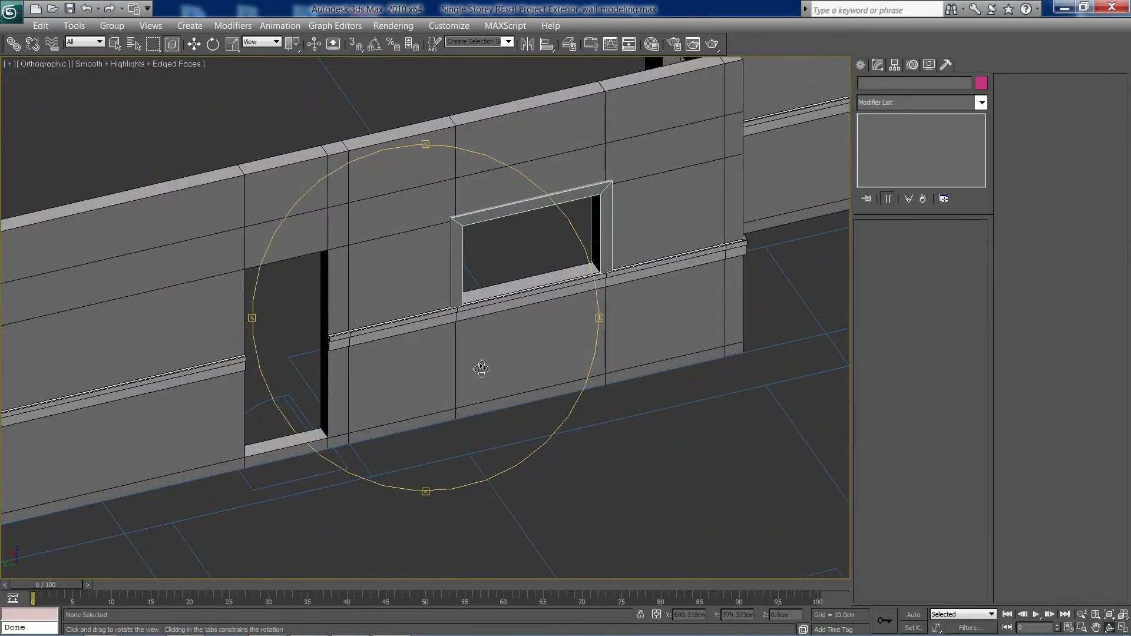
{"action": "left_click", "coordinate": [494, 241]}
{"action": "scroll", "coordinate": [501, 307], "scroll_direction": "down", "scroll_amount": 5}
{"action": "middle_click_drag", "start_coordinate": [501, 318], "coordinate": [506, 359], "text": "alt"}
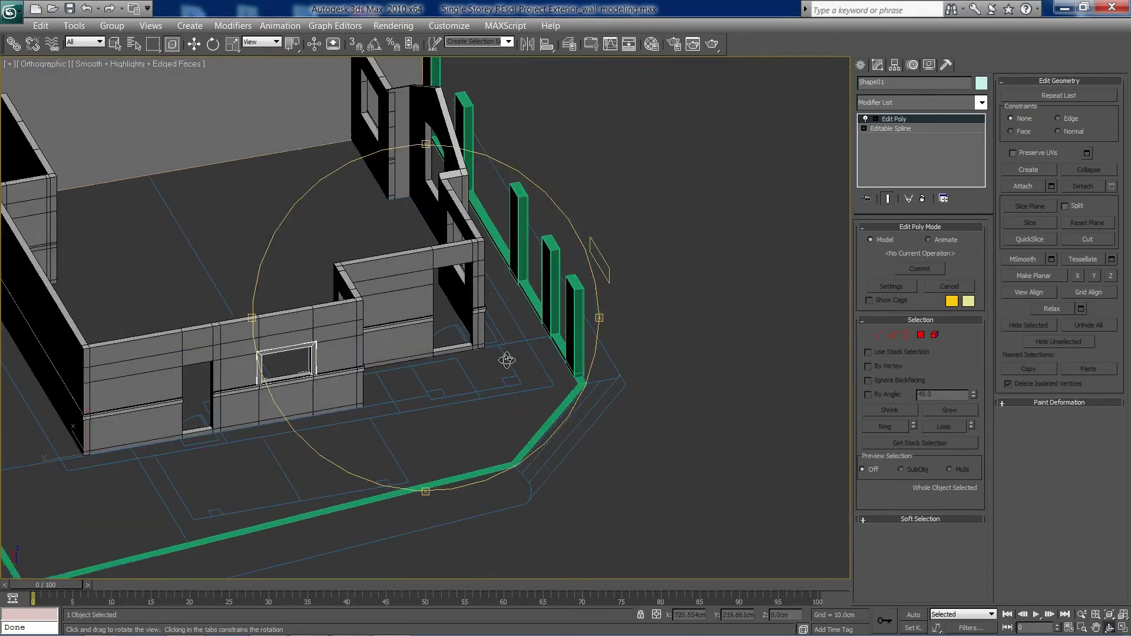
Select the wall's outer edges along both sides and the top of the door opening in the recessed wall
{"action": "scroll", "coordinate": [457, 361], "scroll_direction": "up", "scroll_amount": 3}
{"action": "scroll", "coordinate": [474, 366], "scroll_direction": "up", "scroll_amount": 4}
{"action": "key", "text": "w"}
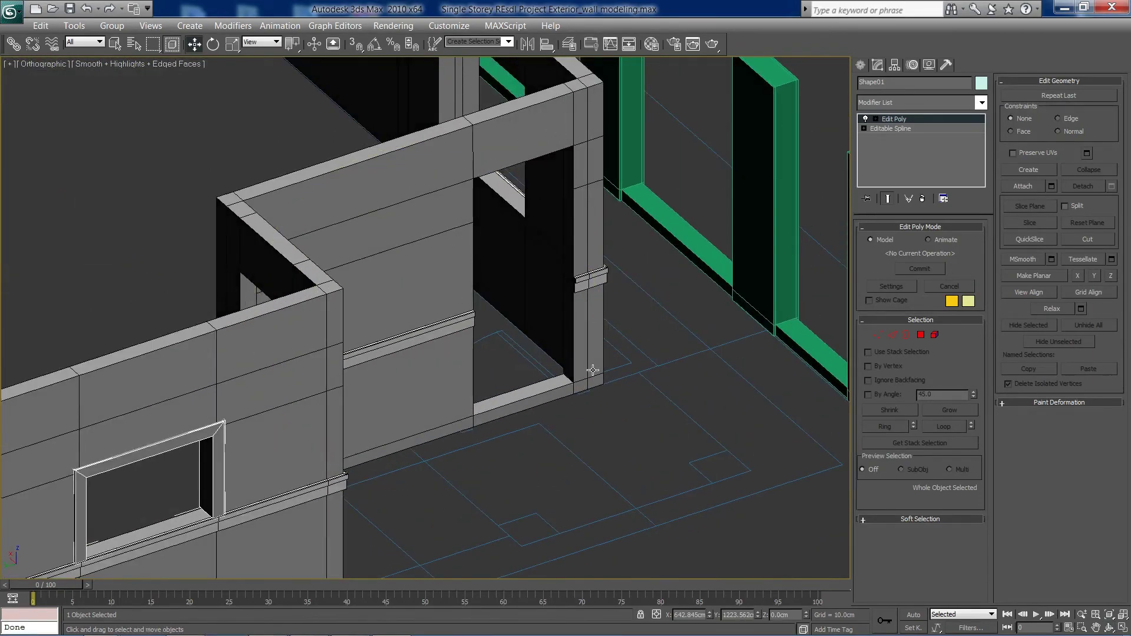
{"action": "left_click", "coordinate": [581, 351]}
{"action": "left_click", "coordinate": [890, 335]}
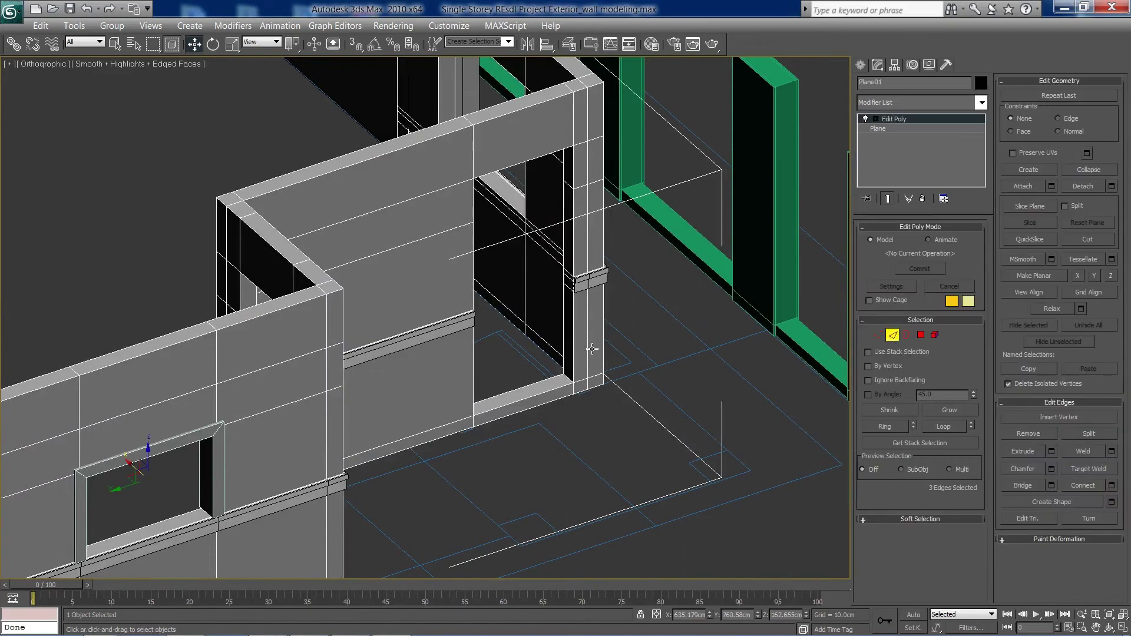
{"action": "left_click", "coordinate": [574, 352]}
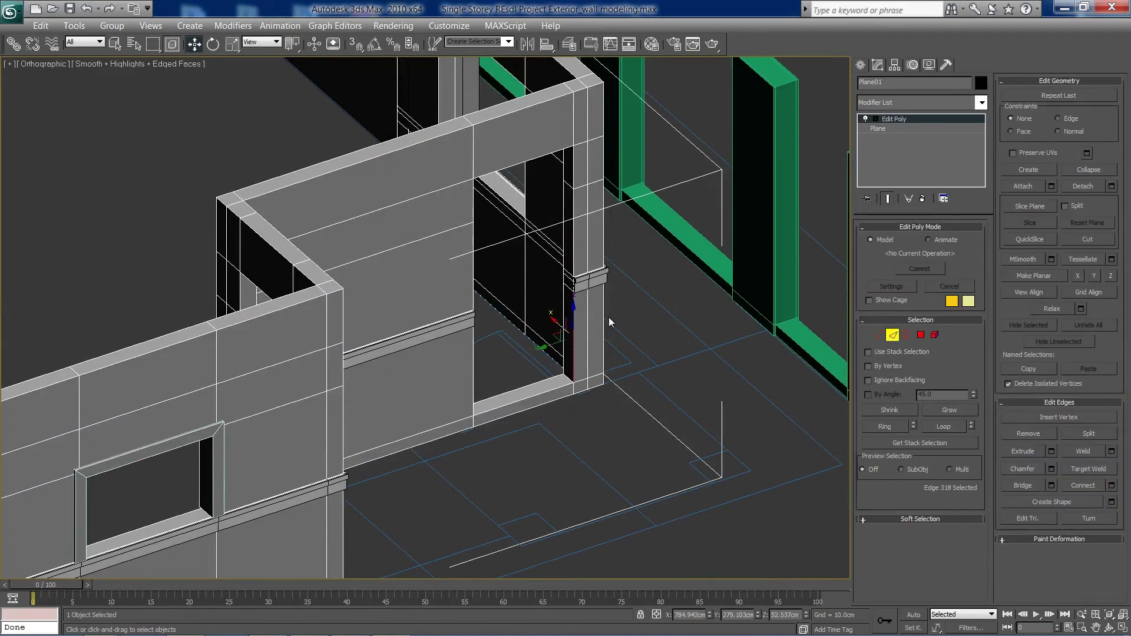
{"action": "left_click", "coordinate": [574, 235], "text": "ctrl"}
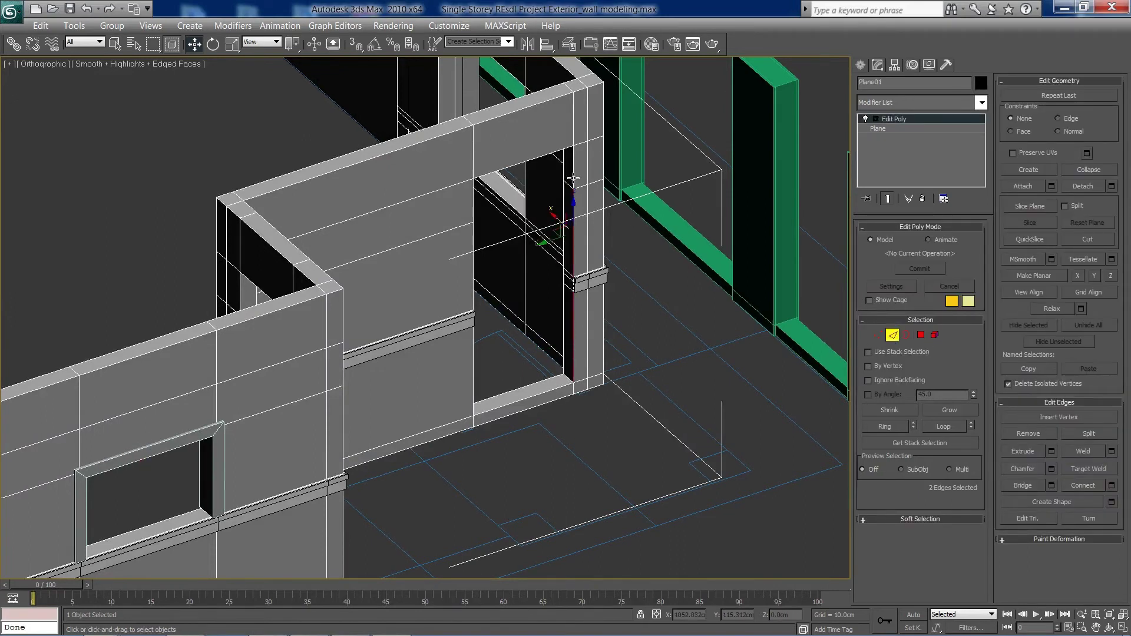
{"action": "left_click", "coordinate": [573, 177], "text": "ctrl"}
{"action": "left_click", "coordinate": [550, 155], "text": "ctrl"}
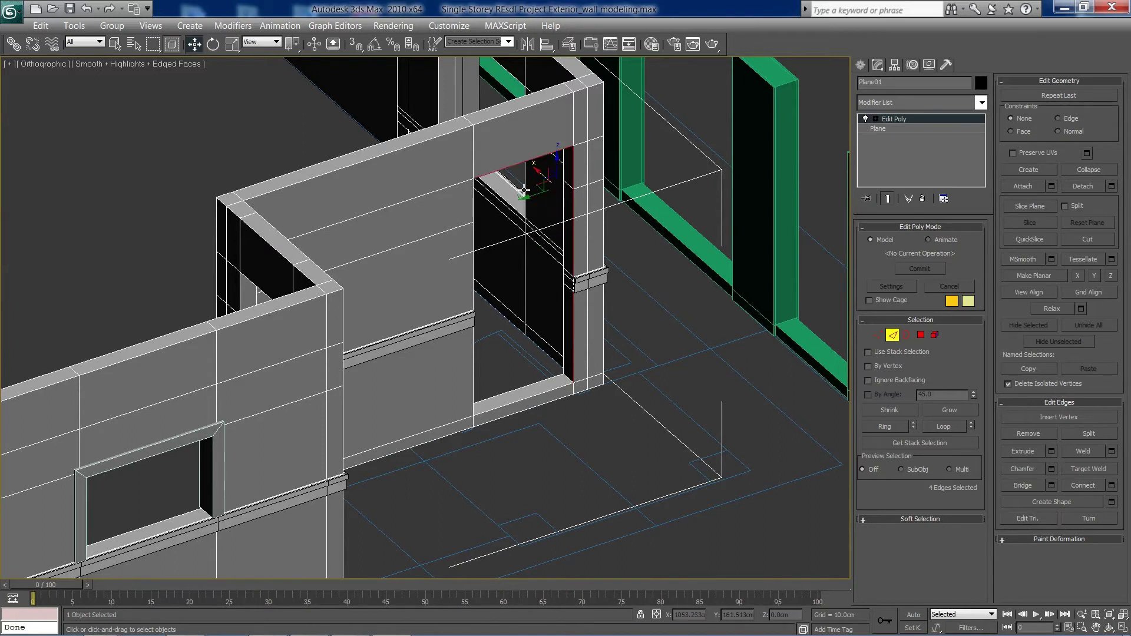
{"action": "left_click", "coordinate": [474, 215], "text": "ctrl"}
{"action": "left_click", "coordinate": [474, 259], "text": "ctrl"}
{"action": "left_click", "coordinate": [474, 335], "text": "ctrl"}
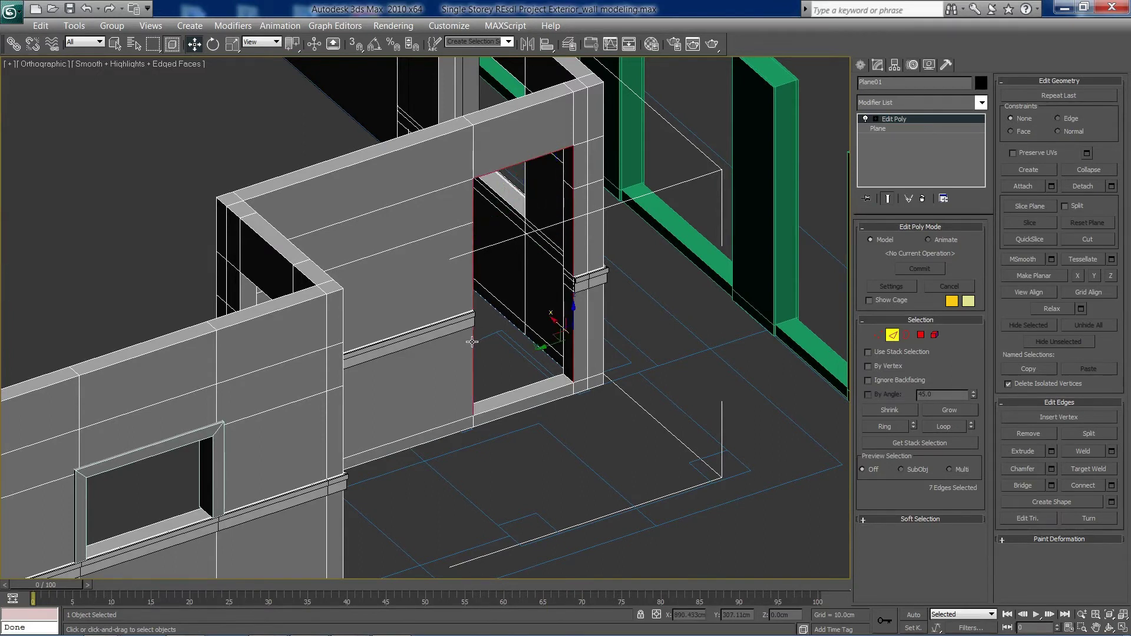
Create a linear shape from the selected door-opening edges and leave edge editing
{"action": "left_click", "coordinate": [1111, 502]}
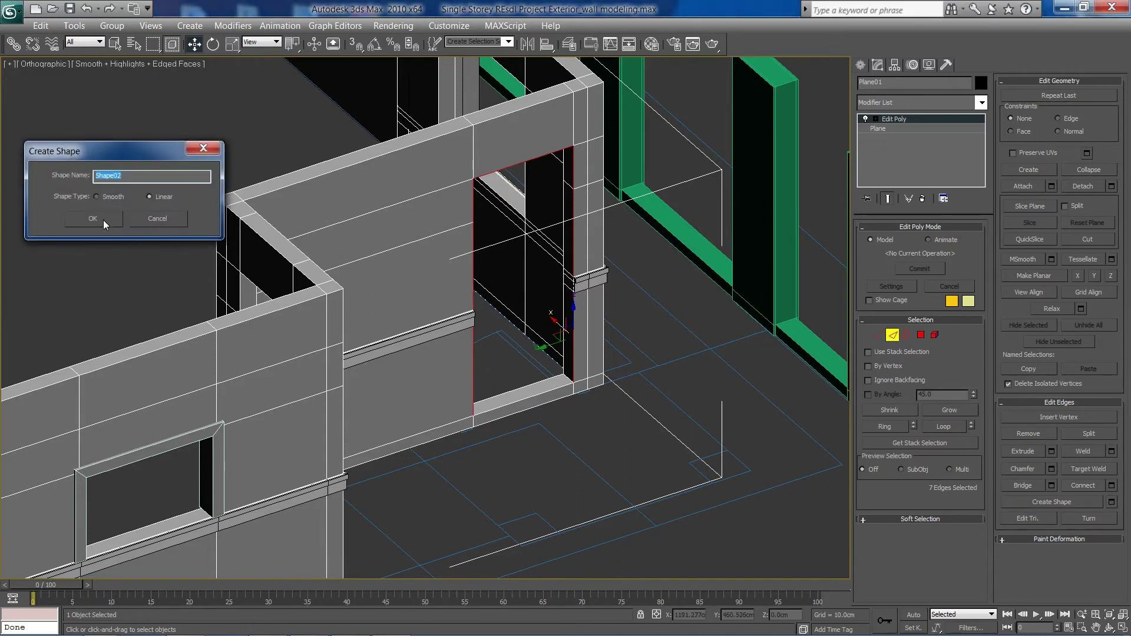
{"action": "left_click", "coordinate": [92, 218]}
{"action": "middle_click_drag", "start_coordinate": [146, 267], "coordinate": [143, 276]}
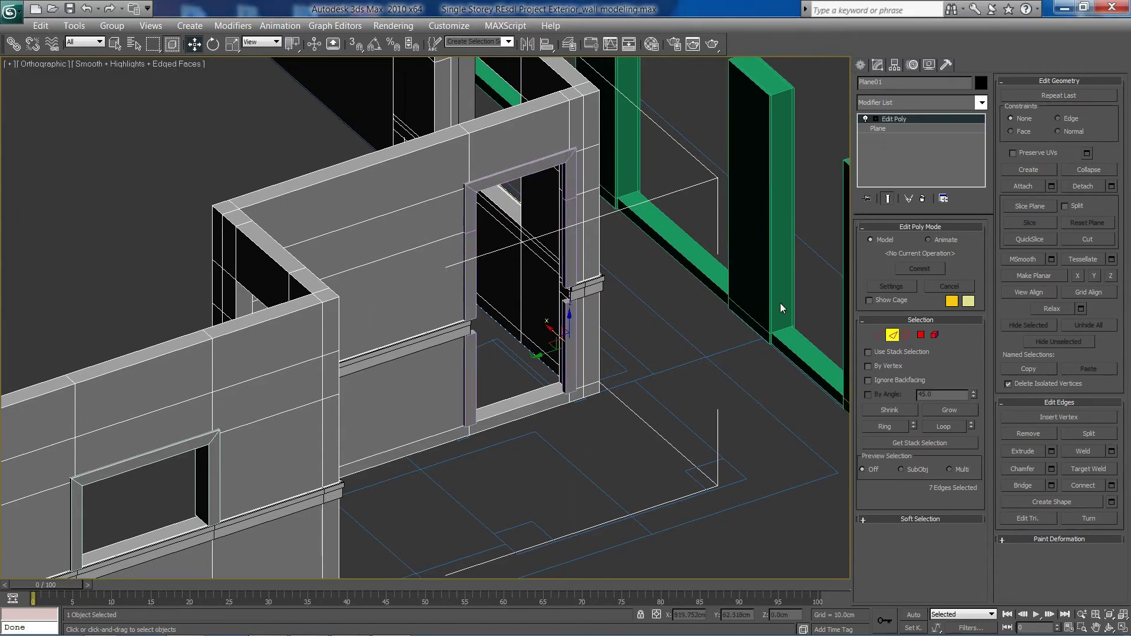
{"action": "left_click", "coordinate": [890, 335]}
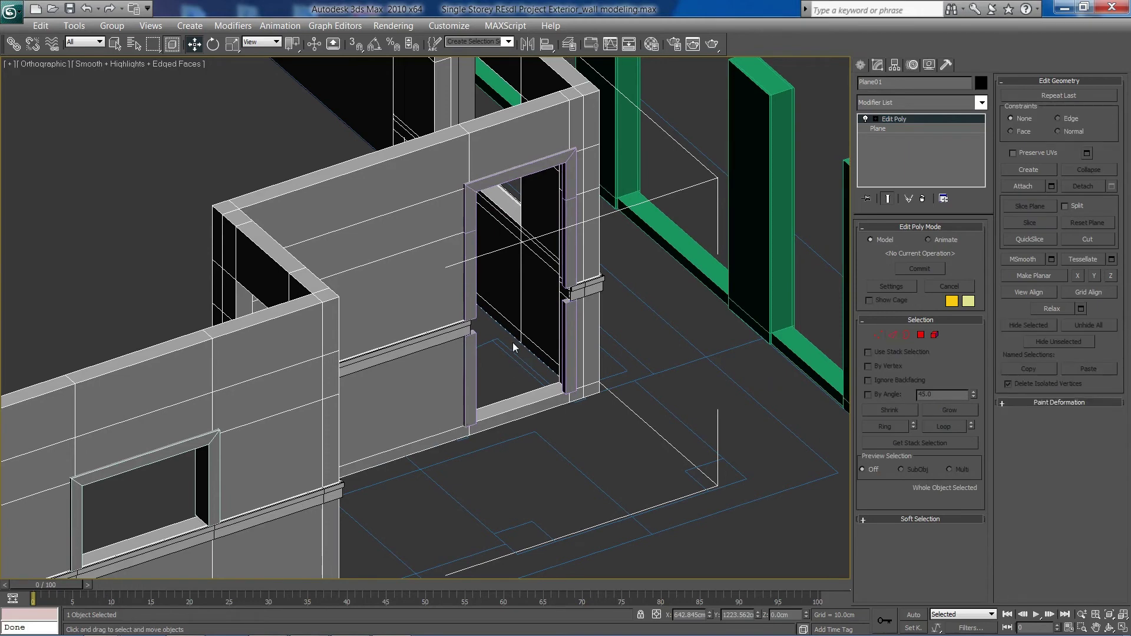
Undo the creation of the door-opening shape and return to edge editing on the wall
{"action": "scroll", "coordinate": [514, 347], "scroll_direction": "up", "scroll_amount": 4}
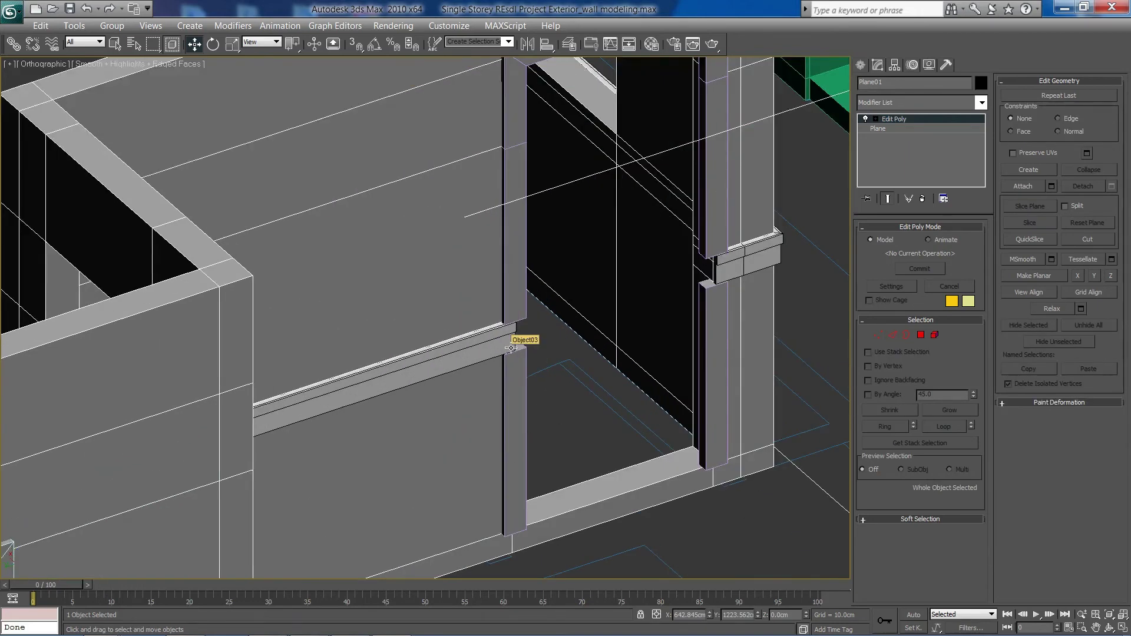
{"action": "key", "text": "ctrl+z"}
{"action": "left_click", "coordinate": [897, 334]}
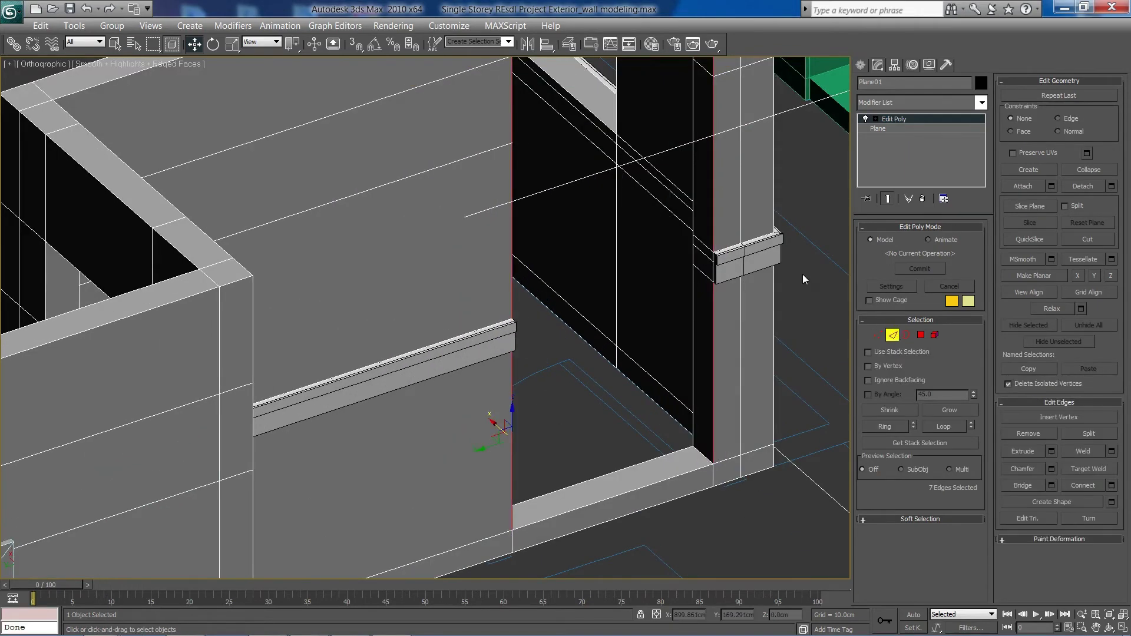
Add the missing short edges at sill-band height on both sides of the door opening to the wall's edge selection
{"action": "scroll", "coordinate": [700, 297], "scroll_direction": "up", "scroll_amount": 2}
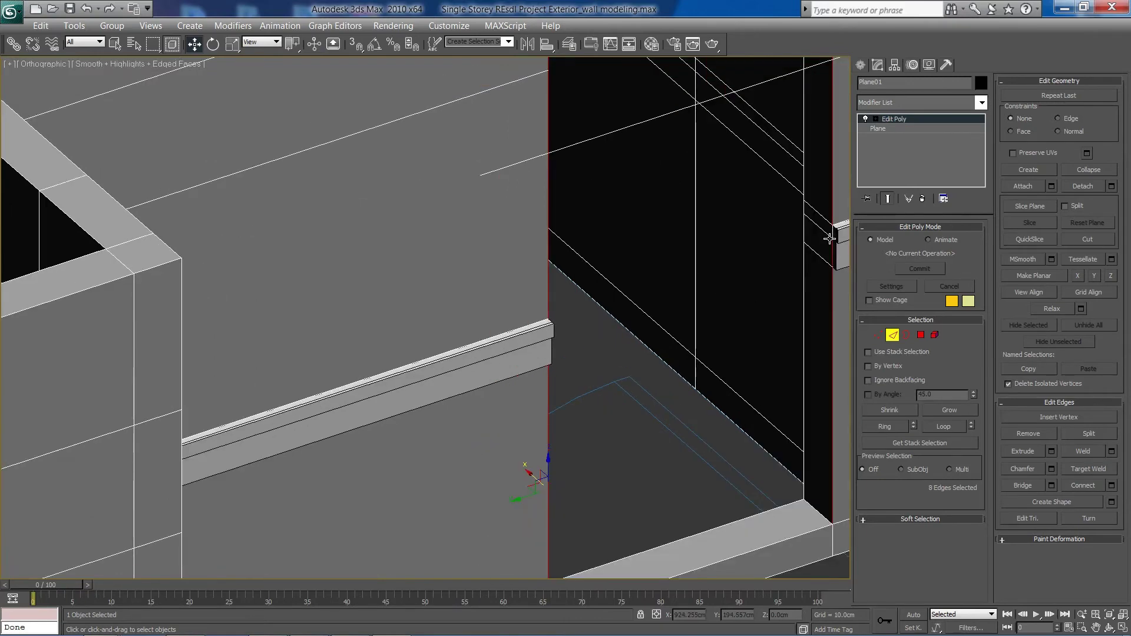
{"action": "middle_click_drag", "start_coordinate": [572, 326], "coordinate": [568, 323]}
{"action": "scroll", "coordinate": [567, 325], "scroll_direction": "down", "scroll_amount": 2}
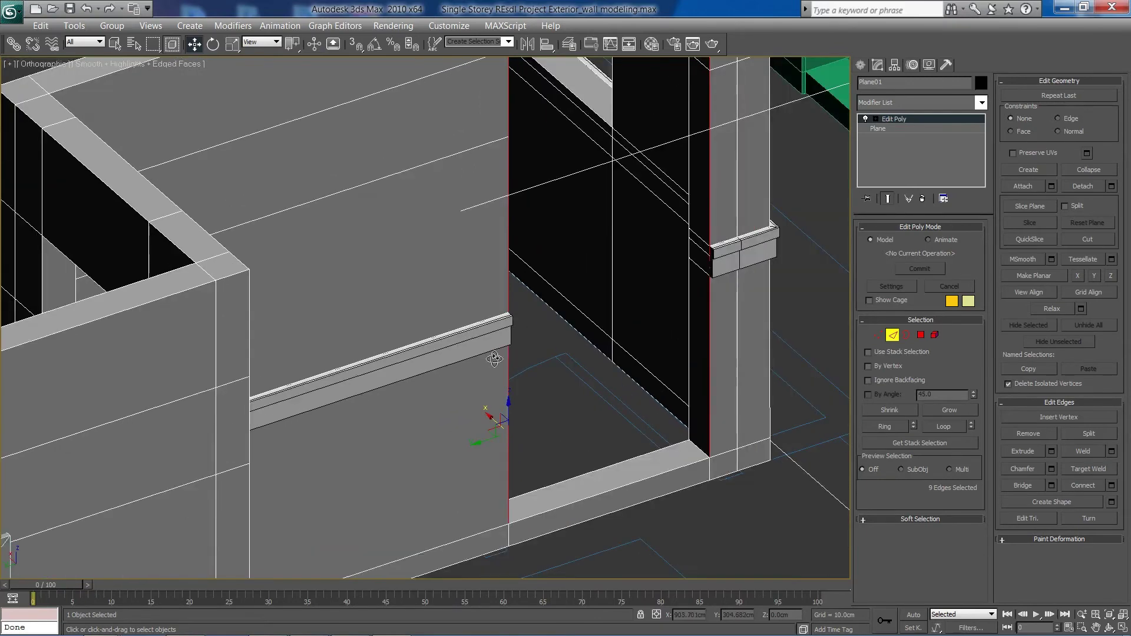
{"action": "key", "text": "ctrl+r"}
{"action": "left_click_drag", "start_coordinate": [564, 332], "coordinate": [417, 366]}
{"action": "right_click", "coordinate": [187, 280]}
{"action": "scroll", "coordinate": [186, 277], "scroll_direction": "up", "scroll_amount": 2}
{"action": "middle_click_drag", "start_coordinate": [186, 277], "coordinate": [334, 291]}
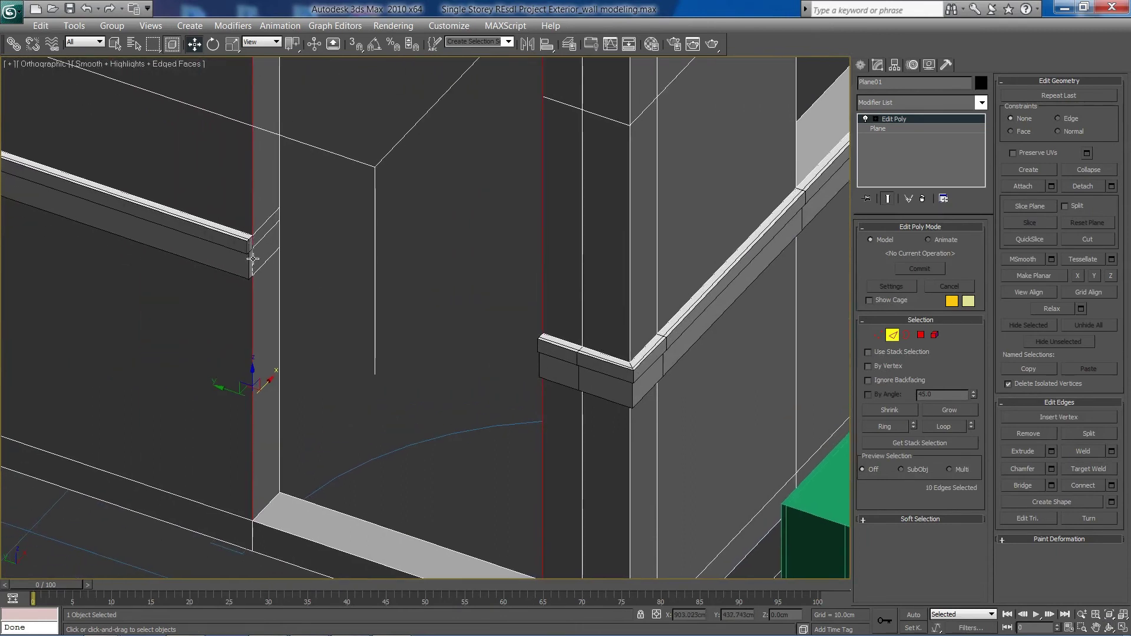
{"action": "left_click", "coordinate": [376, 195], "text": "ctrl"}
Create a linear shape from the completed door-opening edge selection, then leave edge editing on the wall
{"action": "left_click", "coordinate": [1111, 502]}
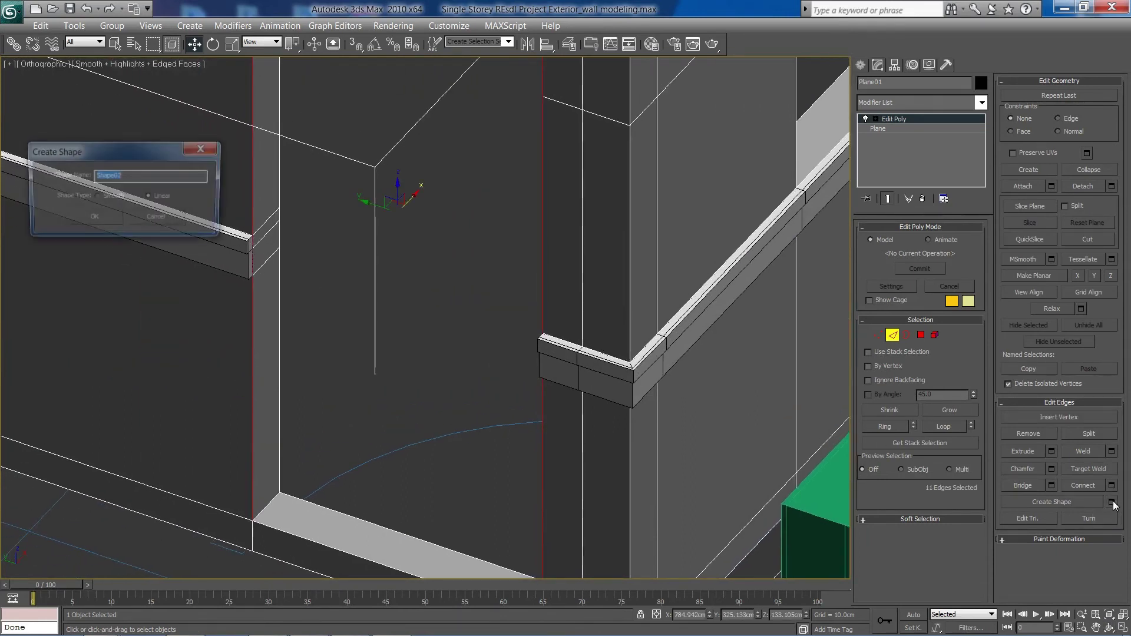
{"action": "left_click", "coordinate": [102, 219]}
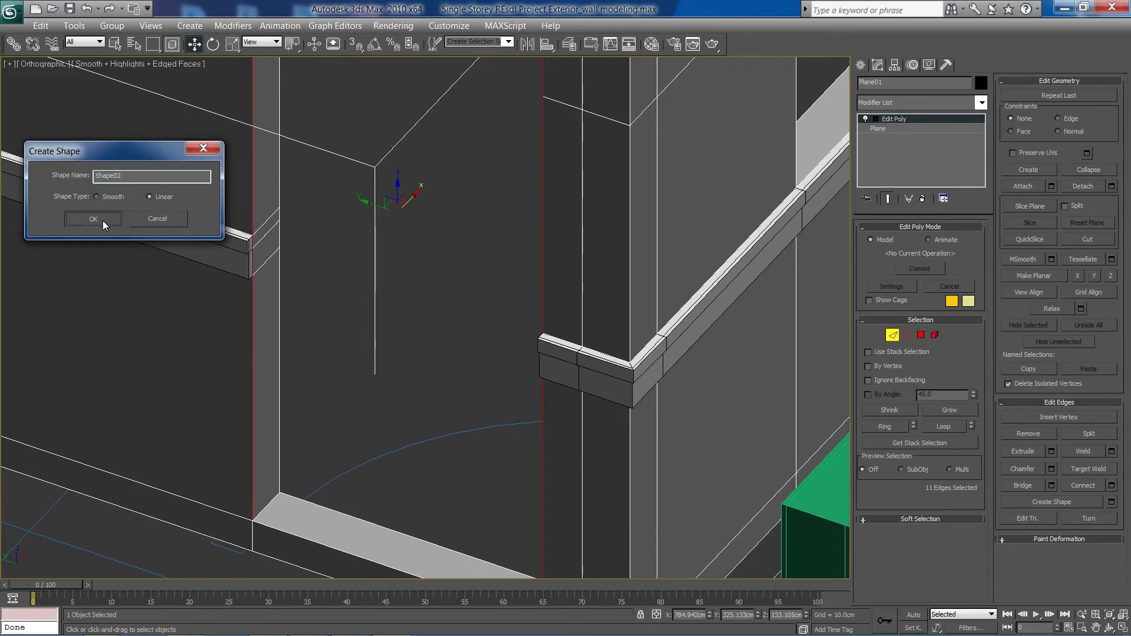
{"action": "scroll", "coordinate": [406, 289], "scroll_direction": "down", "scroll_amount": 4}
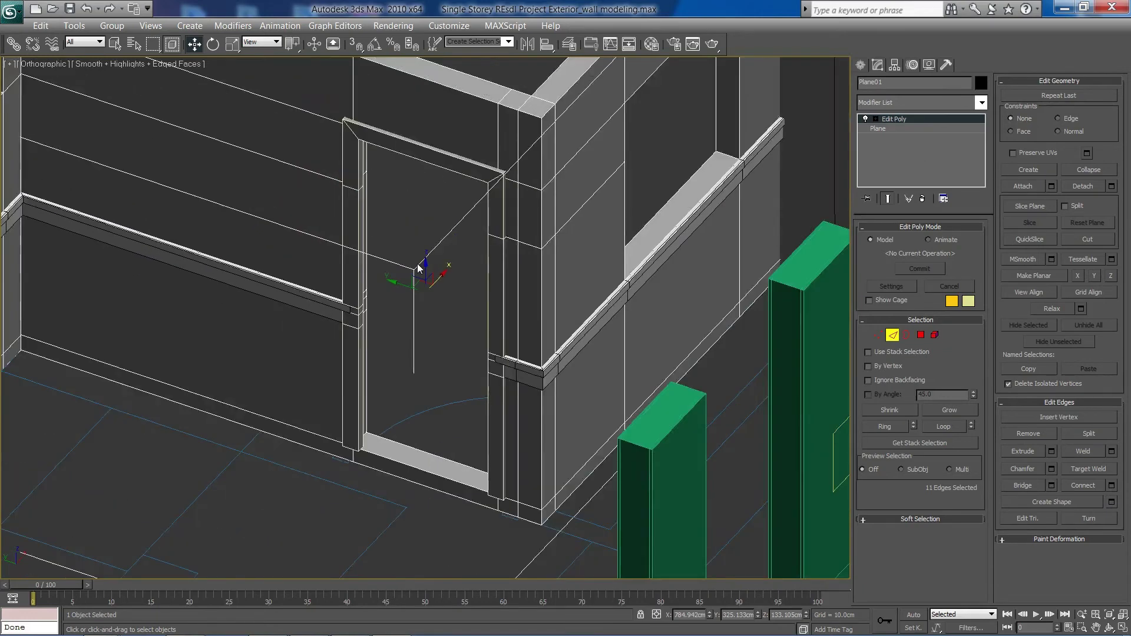
{"action": "middle_click_drag", "start_coordinate": [415, 358], "coordinate": [525, 356], "text": "alt"}
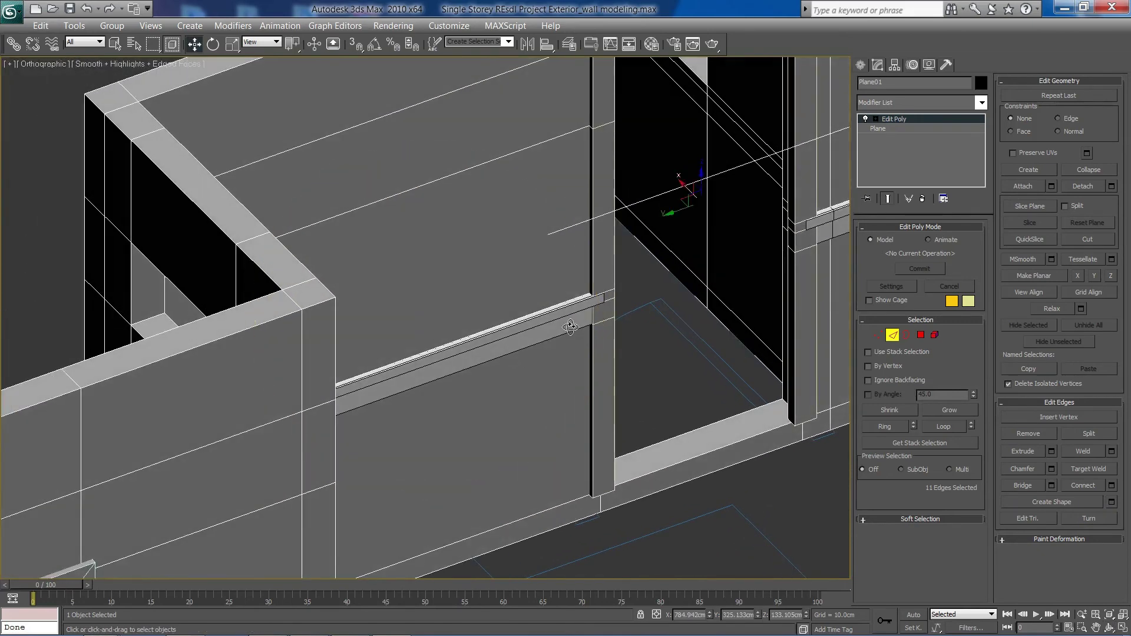
{"action": "left_click", "coordinate": [682, 184]}
{"action": "left_click", "coordinate": [607, 231]}
{"action": "left_click", "coordinate": [892, 334]}
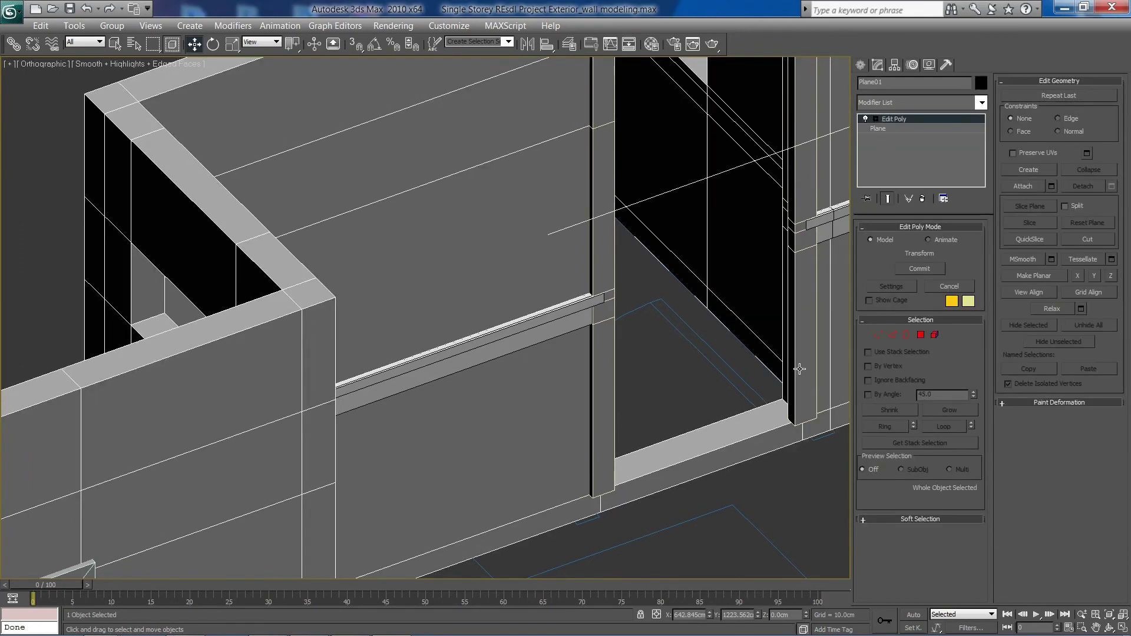
Select the new door trim shape in the top wireframe view and convert it to an Editable Poly
{"action": "key", "text": "F3"}
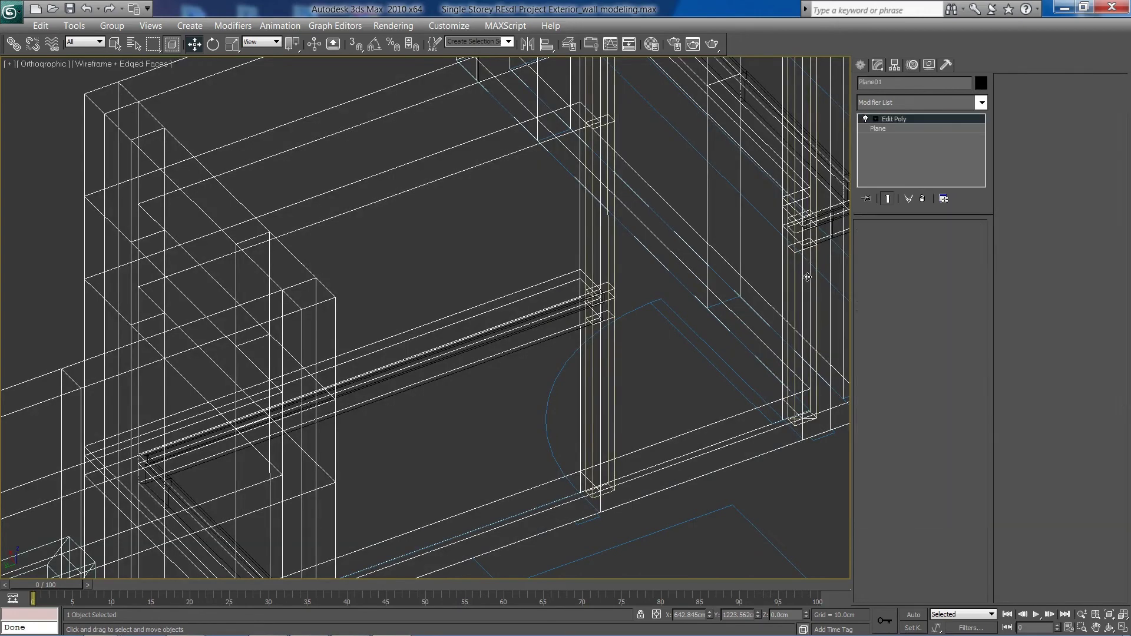
{"action": "key", "text": "t"}
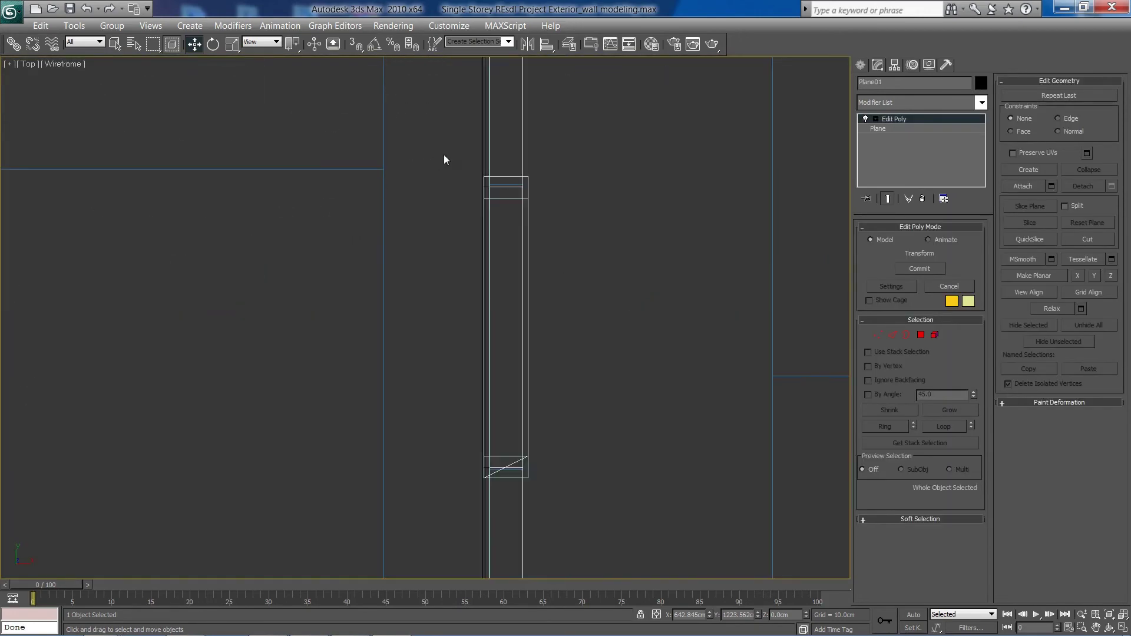
{"action": "scroll", "coordinate": [444, 155], "scroll_direction": "down", "scroll_amount": 4}
{"action": "scroll", "coordinate": [506, 354], "scroll_direction": "up", "scroll_amount": 3}
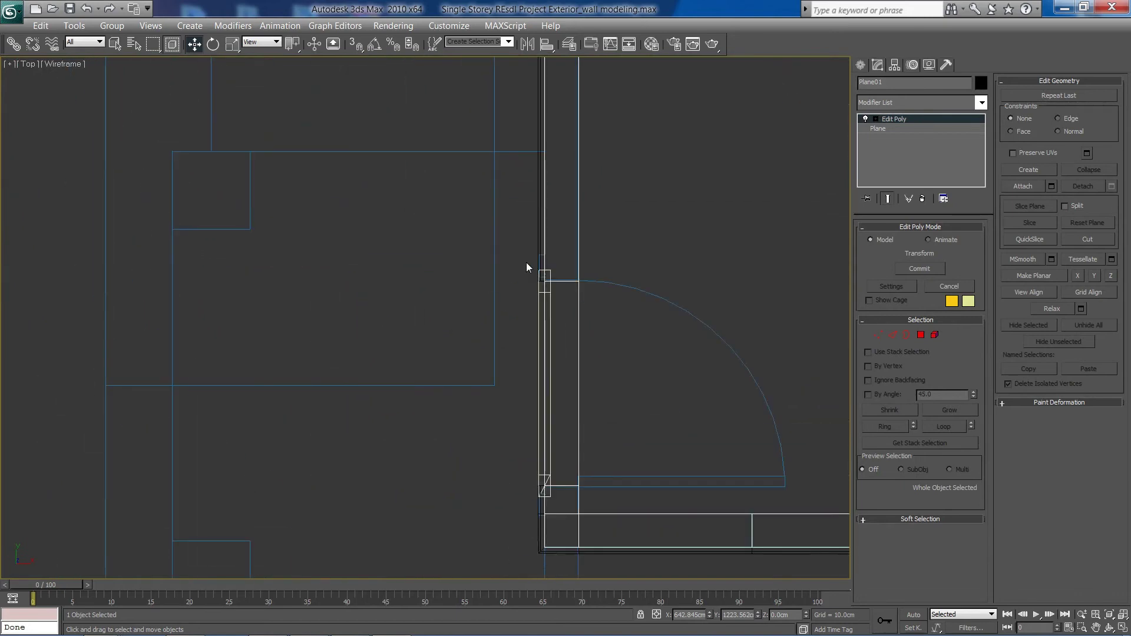
{"action": "left_click", "coordinate": [548, 472]}
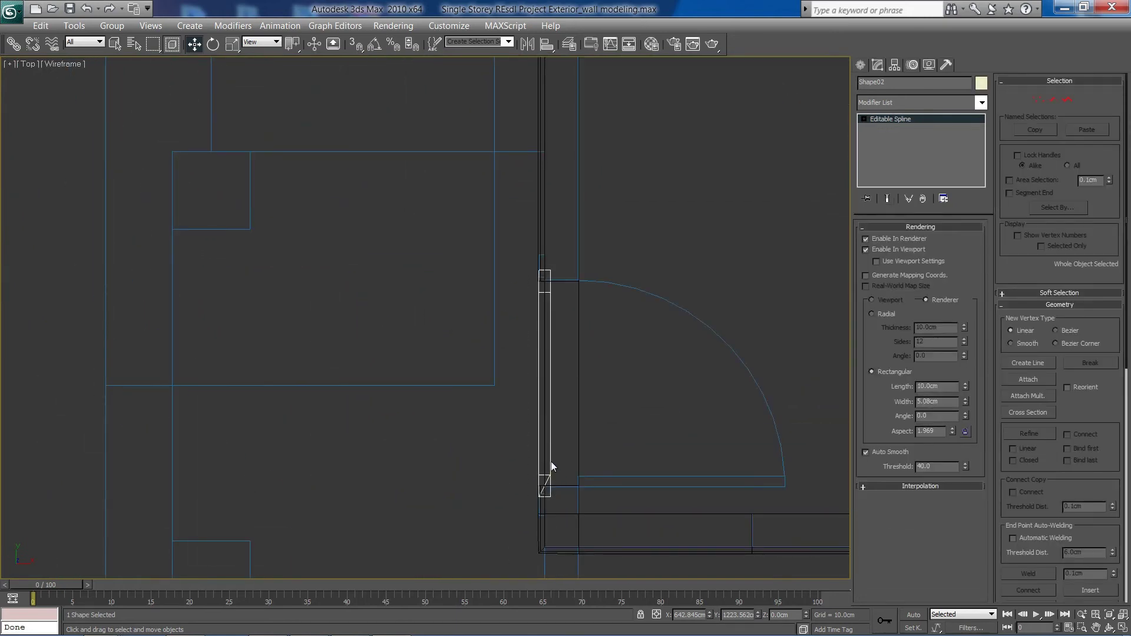
{"action": "right_click", "coordinate": [552, 467]}
{"action": "mouse_move", "coordinate": [669, 558]}
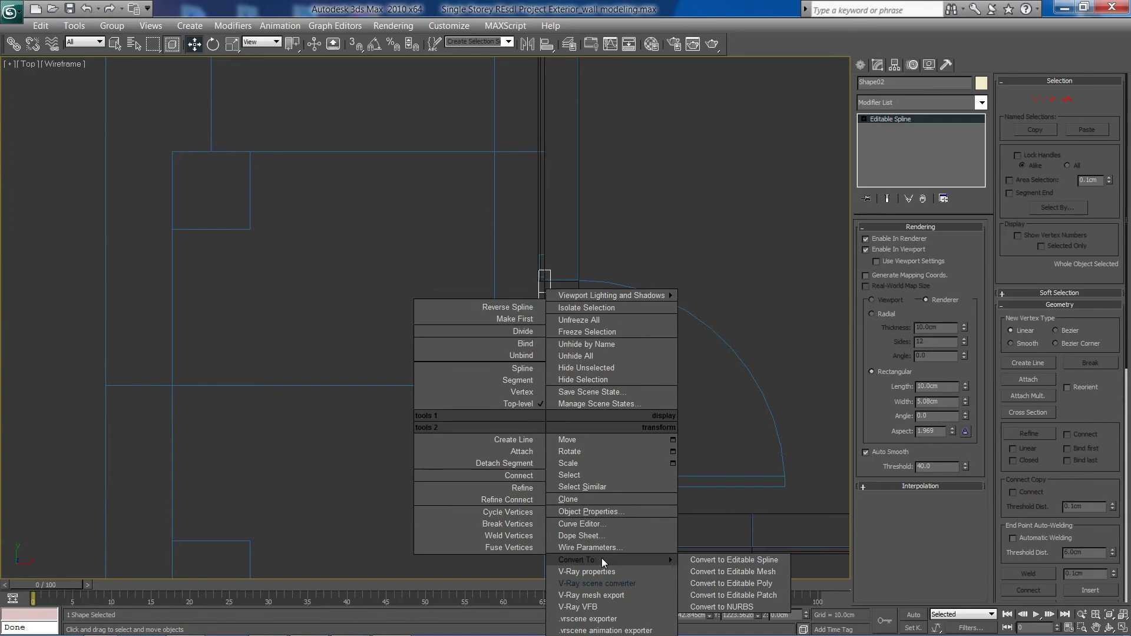
{"action": "left_click", "coordinate": [725, 583]}
Examine the converted door trim in shaded 3D views, especially where it meets the sill band
{"action": "key", "text": "alt+w"}
{"action": "key", "text": "alt+w"}
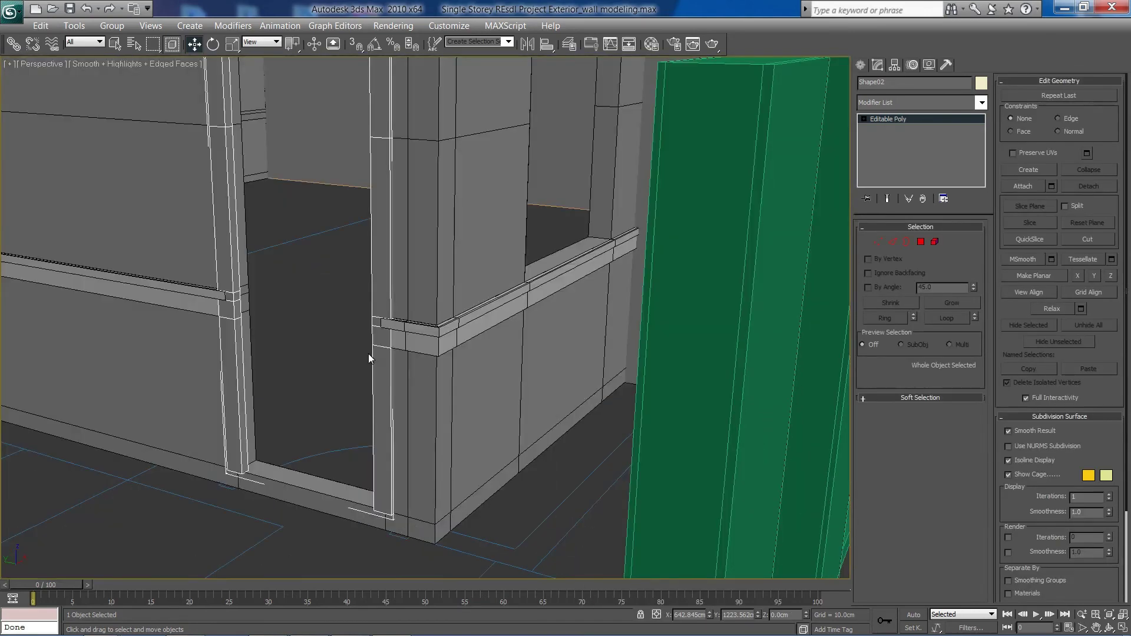
{"action": "scroll", "coordinate": [368, 355], "scroll_direction": "down", "scroll_amount": 8}
{"action": "key", "text": "ctrl+r"}
{"action": "scroll", "coordinate": [367, 349], "scroll_direction": "up", "scroll_amount": 4}
{"action": "key", "text": "alt+w"}
{"action": "right_click", "coordinate": [310, 384]}
{"action": "key", "text": "alt+w"}
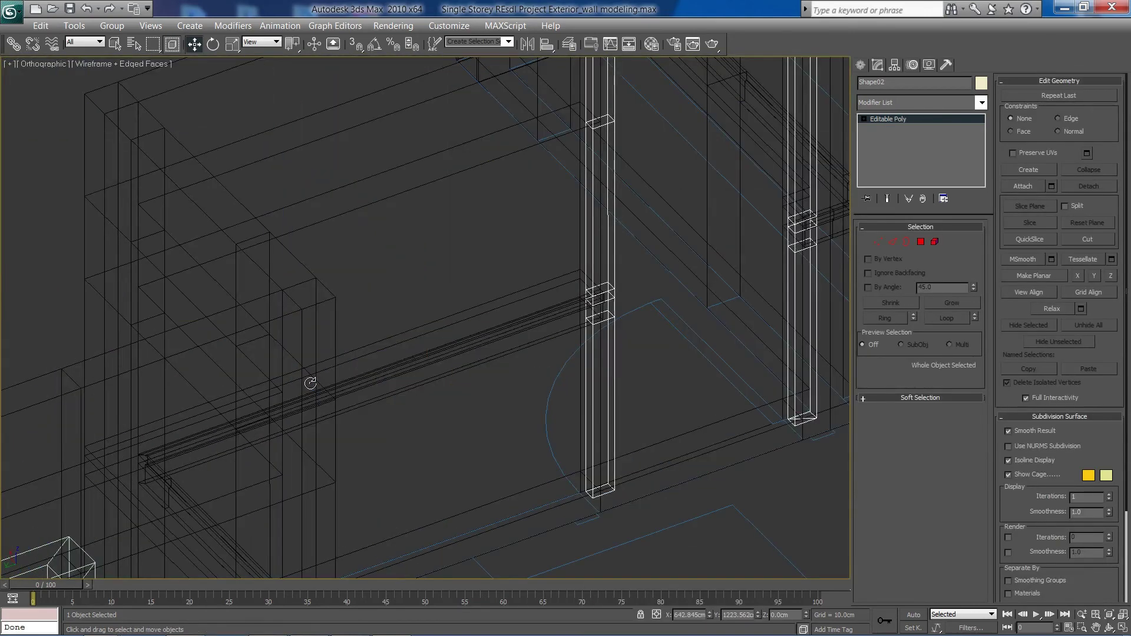
{"action": "scroll", "coordinate": [425, 345], "scroll_direction": "down", "scroll_amount": 4}
{"action": "middle_click_drag", "start_coordinate": [429, 344], "coordinate": [424, 361]}
{"action": "key", "text": "F3"}
{"action": "scroll", "coordinate": [502, 361], "scroll_direction": "up", "scroll_amount": 3}
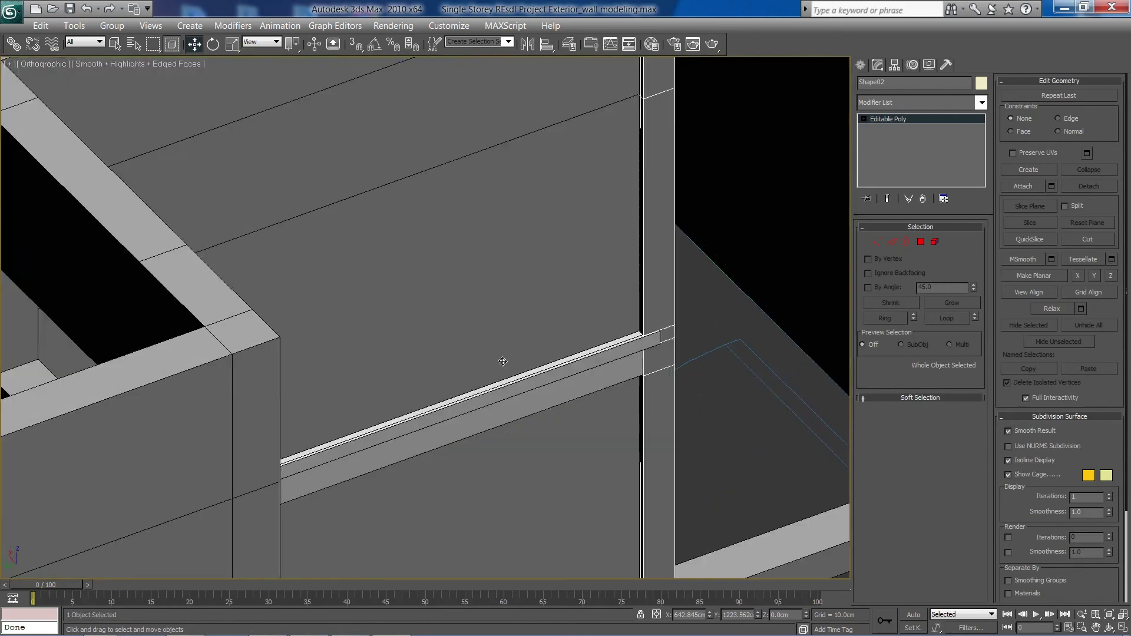
{"action": "middle_click_drag", "start_coordinate": [535, 364], "coordinate": [429, 369]}
{"action": "scroll", "coordinate": [428, 369], "scroll_direction": "down", "scroll_amount": 1}
{"action": "middle_click_drag", "start_coordinate": [557, 340], "coordinate": [548, 347]}
{"action": "right_click", "coordinate": [517, 271]}
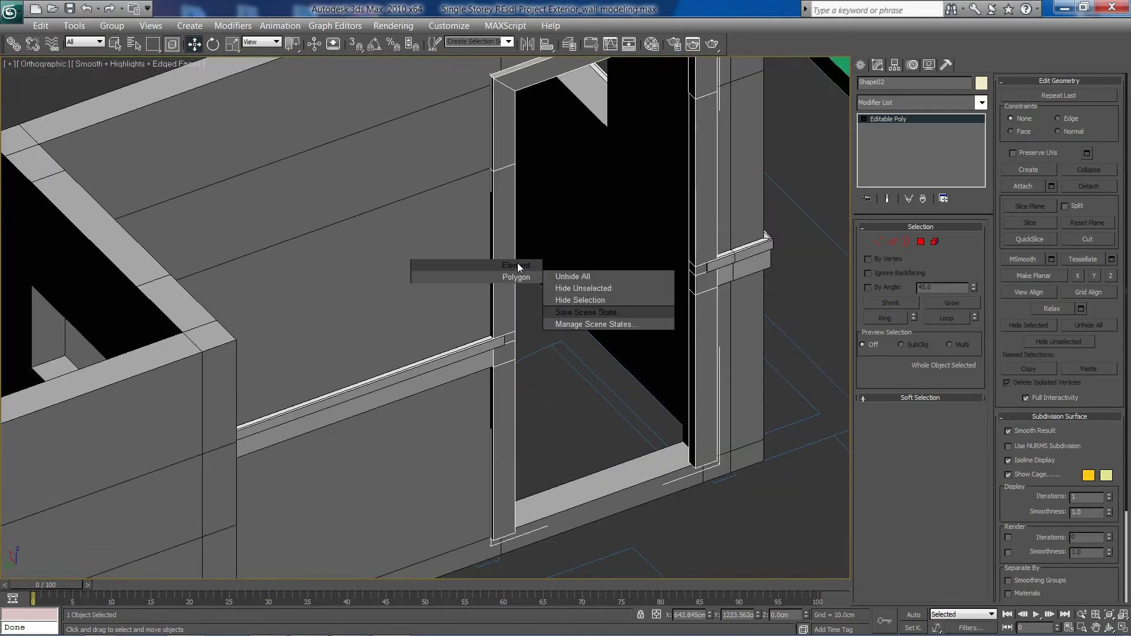
{"action": "left_click", "coordinate": [506, 262]}
{"action": "scroll", "coordinate": [567, 342], "scroll_direction": "down", "scroll_amount": 4}
{"action": "key", "text": "w"}
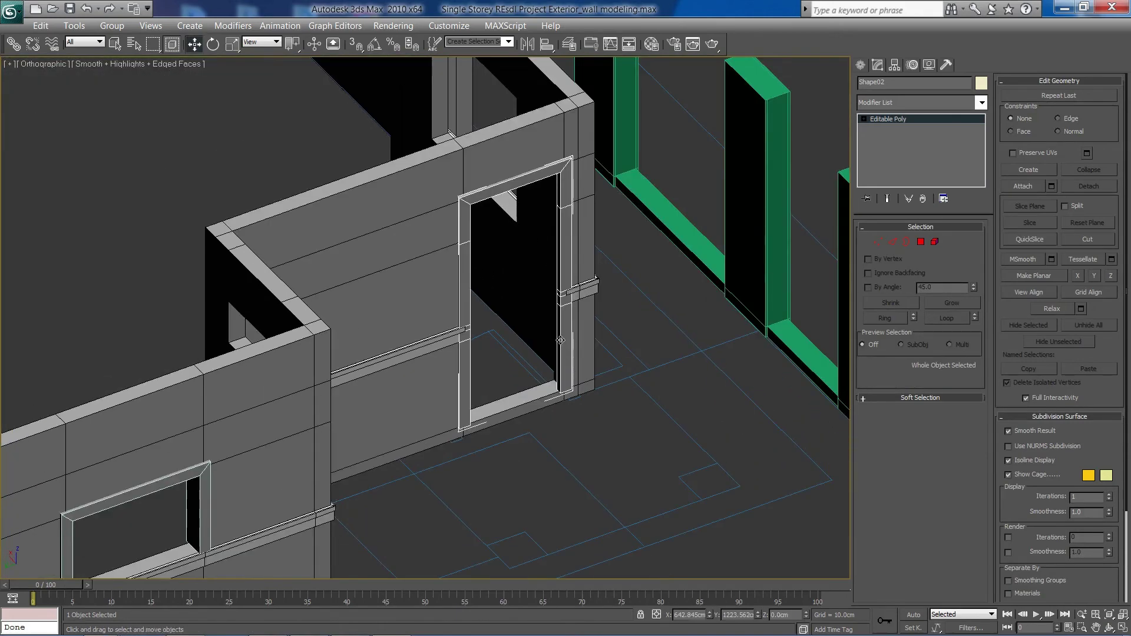
Center the door trim's pivot on the object
{"action": "left_click", "coordinate": [504, 220]}
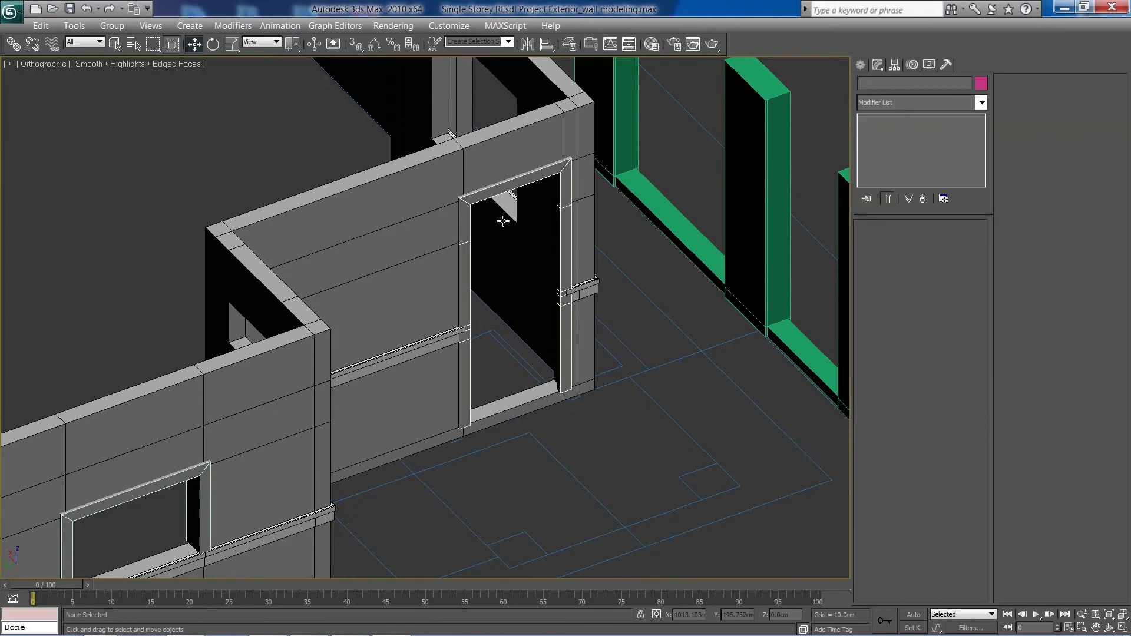
{"action": "left_click", "coordinate": [502, 189]}
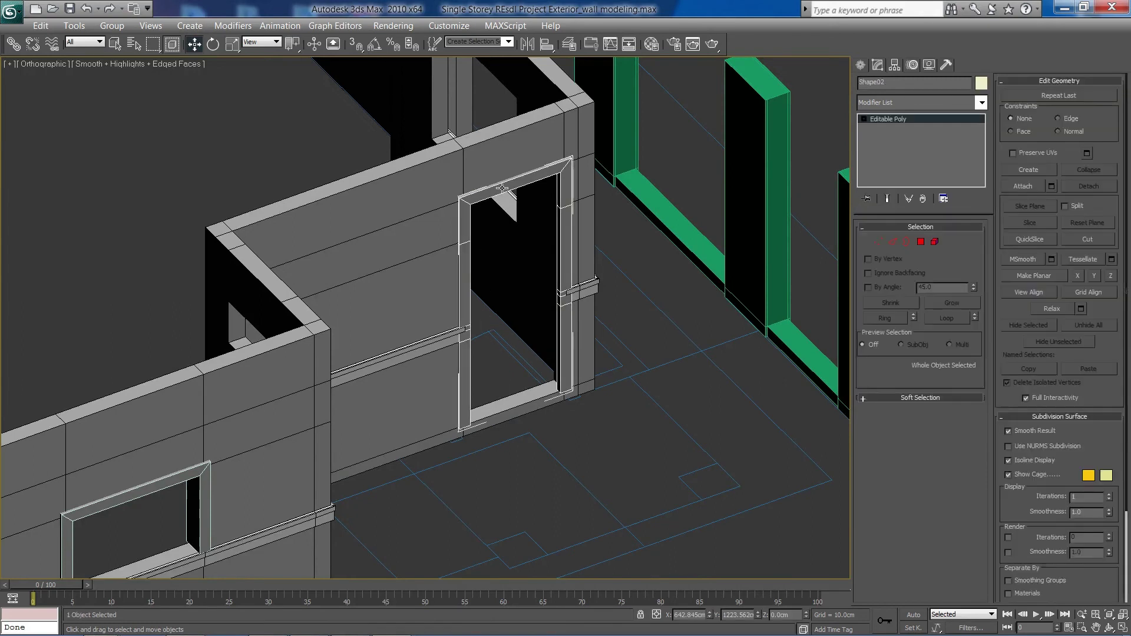
{"action": "left_click", "coordinate": [893, 66]}
{"action": "left_click", "coordinate": [927, 148]}
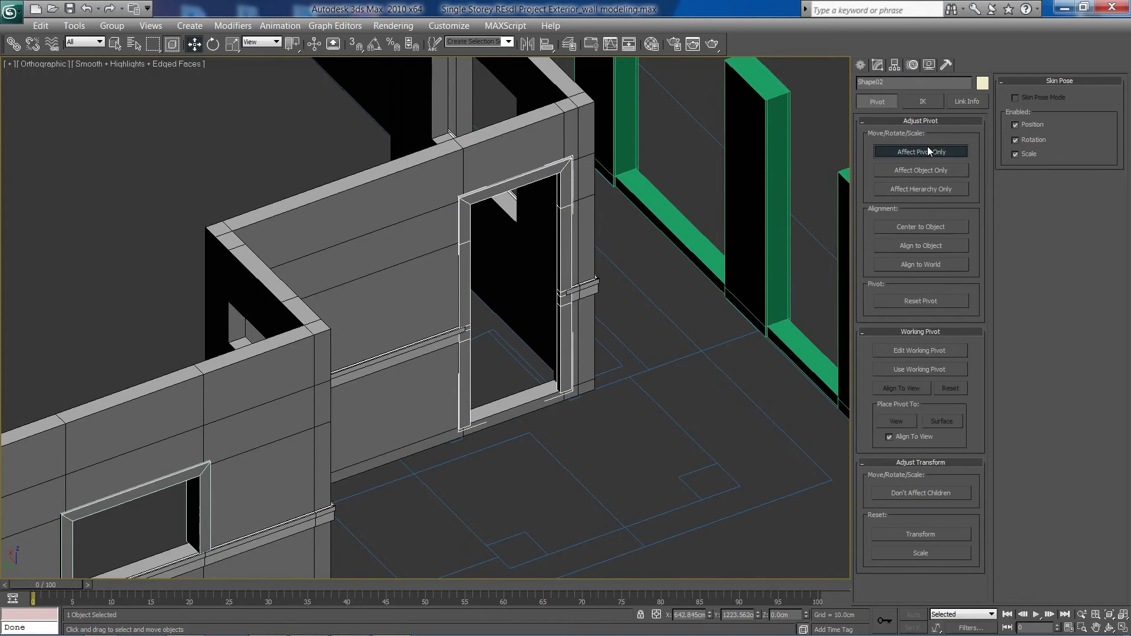
{"action": "left_click", "coordinate": [914, 229]}
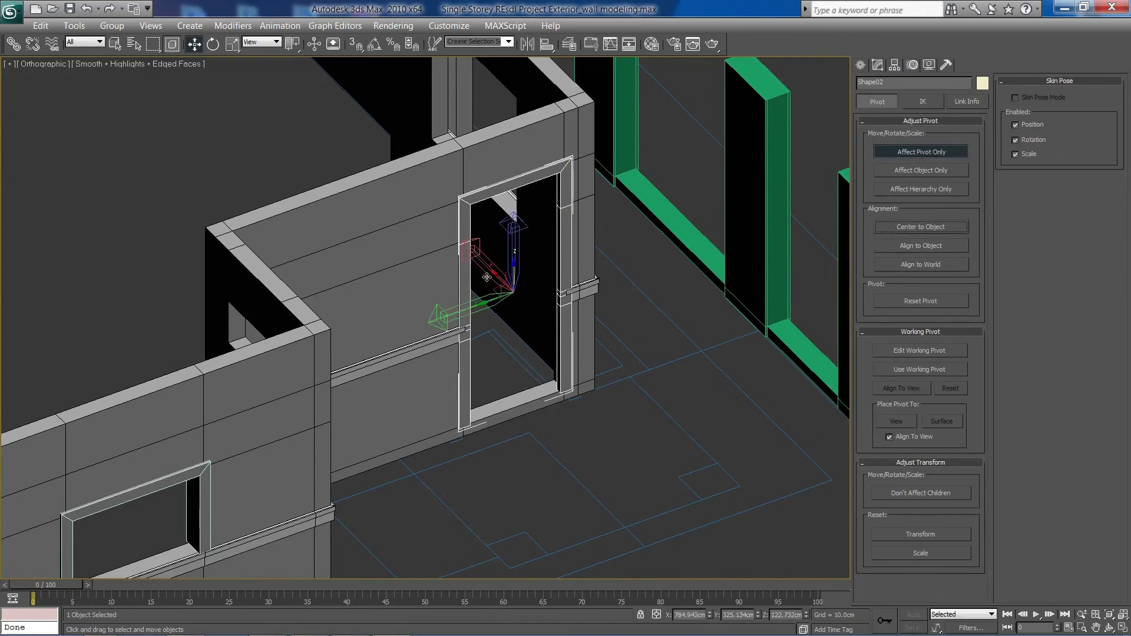
{"action": "left_click", "coordinate": [861, 65]}
Move the door trim about 0.9 cm outward along X so it projects past the sill band, and deselect it
{"action": "scroll", "coordinate": [489, 346], "scroll_direction": "up", "scroll_amount": 5}
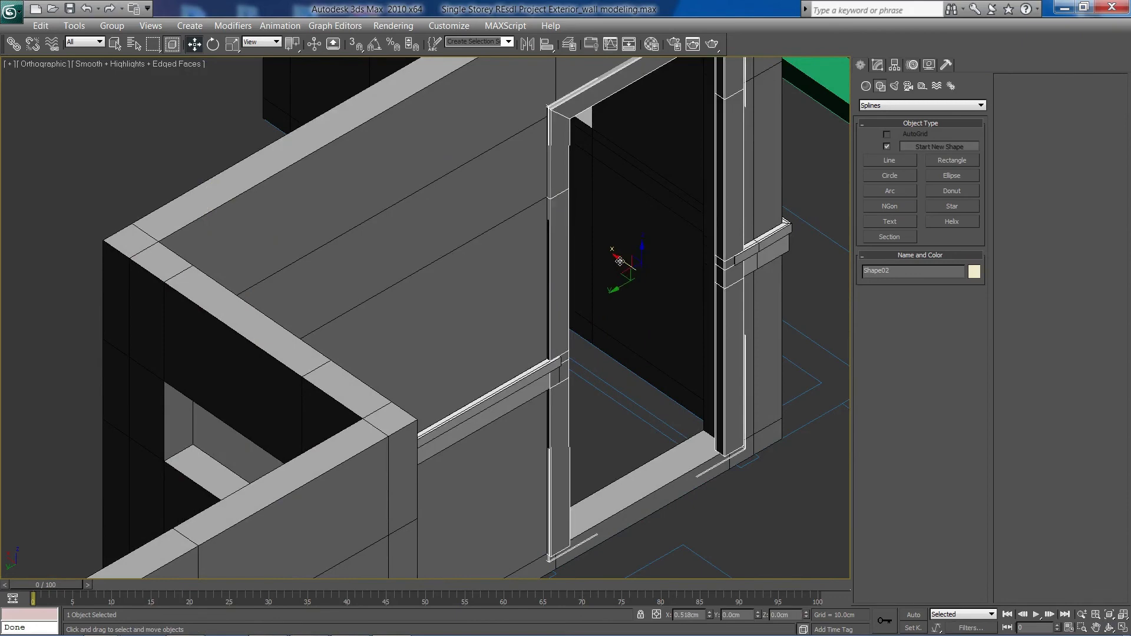
{"action": "left_click_drag", "start_coordinate": [618, 263], "coordinate": [625, 261]}
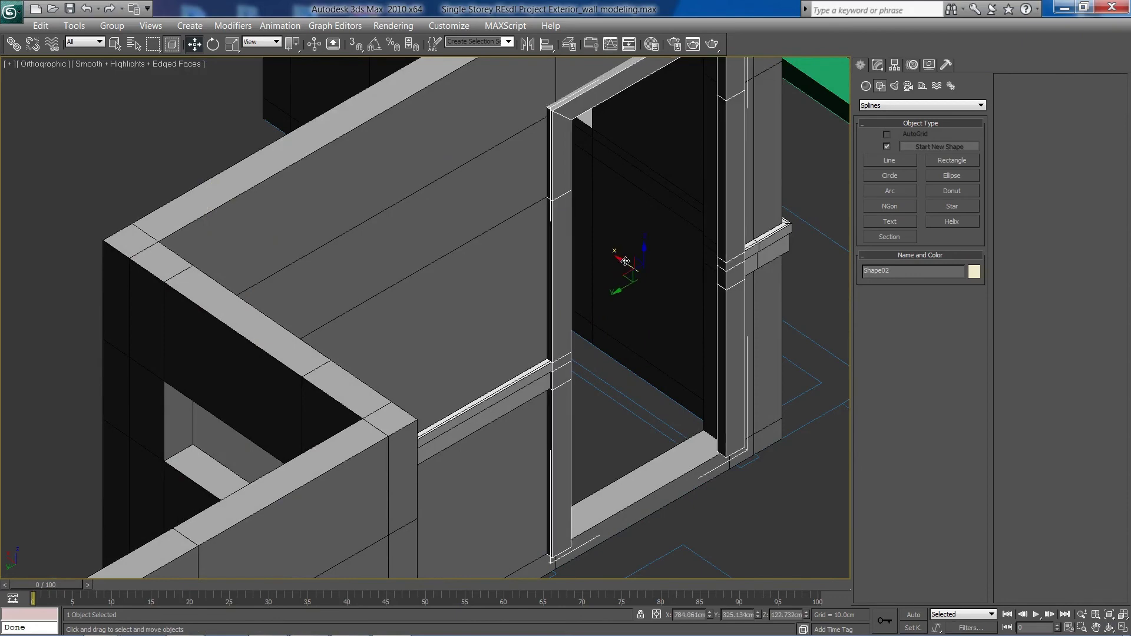
{"action": "scroll", "coordinate": [583, 387], "scroll_direction": "down", "scroll_amount": 4}
{"action": "left_click", "coordinate": [549, 406]}
{"action": "scroll", "coordinate": [549, 406], "scroll_direction": "up", "scroll_amount": 6}
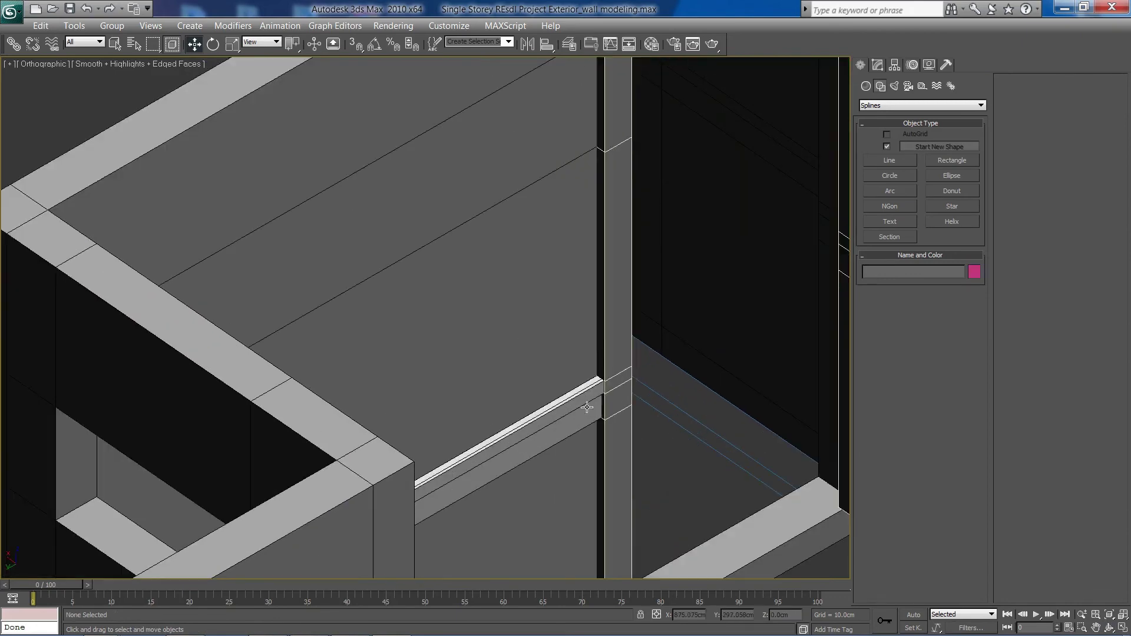
{"action": "scroll", "coordinate": [589, 398], "scroll_direction": "down", "scroll_amount": 5}
{"action": "mouse_move", "coordinate": [506, 388]}
{"action": "middle_mouse_down", "text": "alt"}
{"action": "mouse_move", "coordinate": [468, 360]}
{"action": "mouse_move", "coordinate": [492, 383]}
{"action": "middle_mouse_up", "text": "alt"}
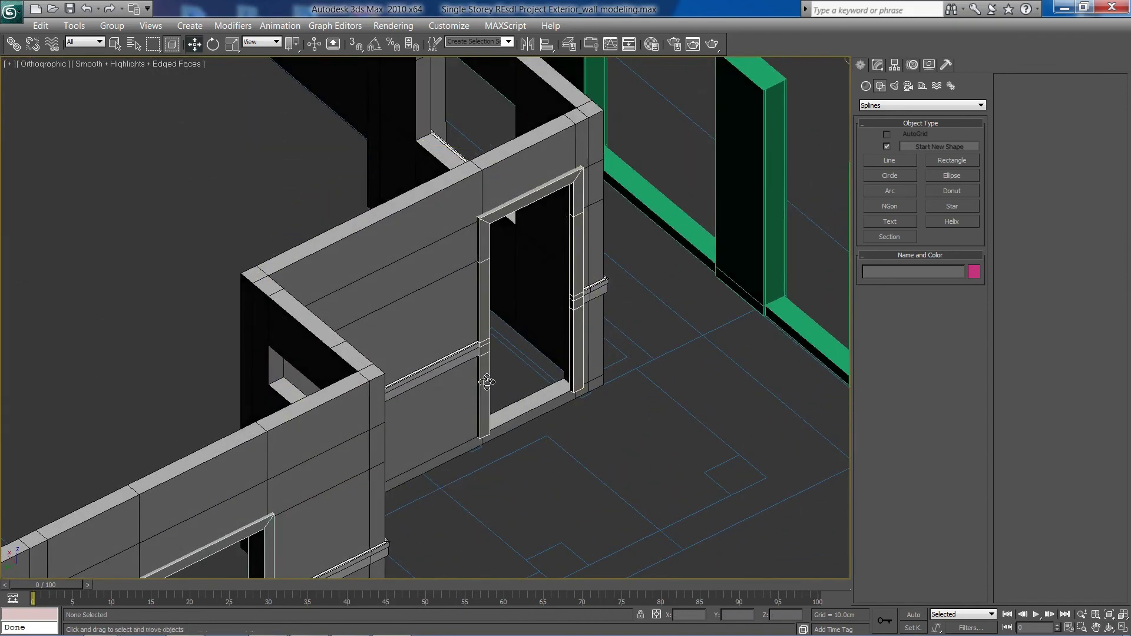
Move the door trim's inner-side vertices about 14.7 cm along X to the wall's inner face, then leave vertex editing and deselect
{"action": "left_click", "coordinate": [486, 226]}
{"action": "key", "text": "alt+w"}
{"action": "right_click", "coordinate": [373, 248]}
{"action": "key", "text": "alt+w"}
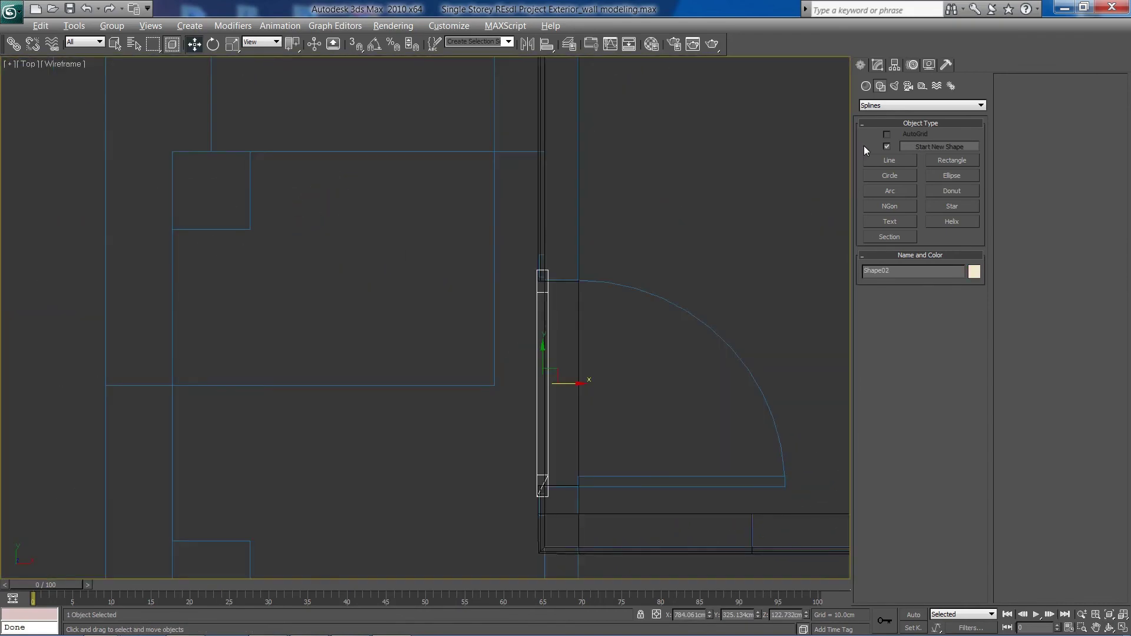
{"action": "left_click", "coordinate": [877, 65]}
{"action": "left_click", "coordinate": [878, 242]}
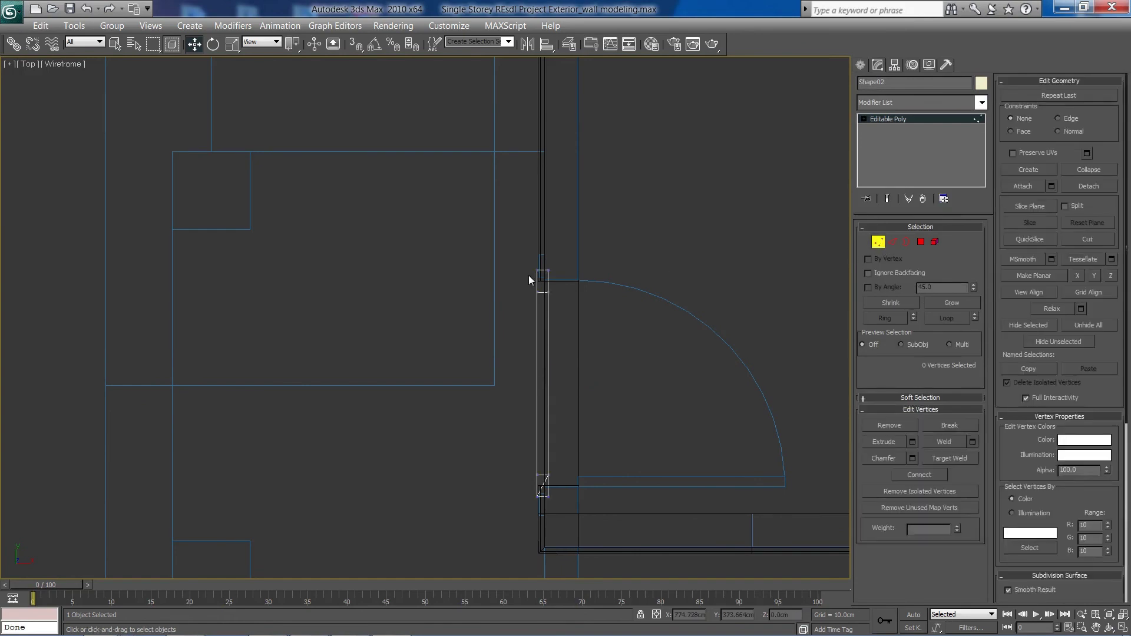
{"action": "left_click_drag", "start_coordinate": [540, 255], "coordinate": [579, 465]}
{"action": "scroll", "coordinate": [501, 386], "scroll_direction": "up", "scroll_amount": 4}
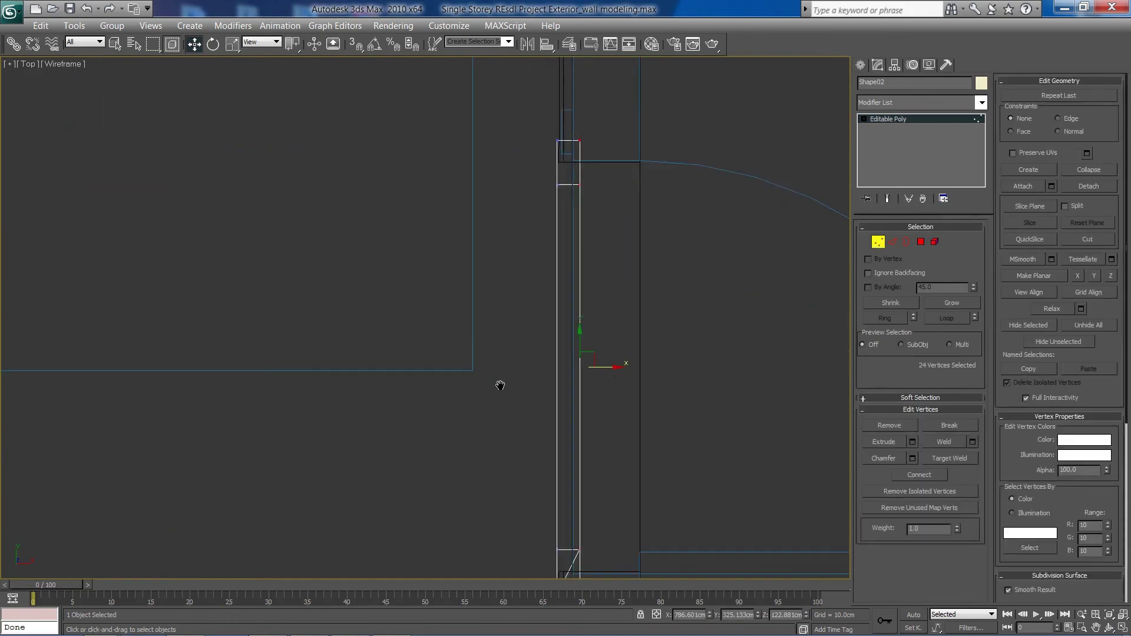
{"action": "left_click_drag", "start_coordinate": [626, 362], "coordinate": [675, 366]}
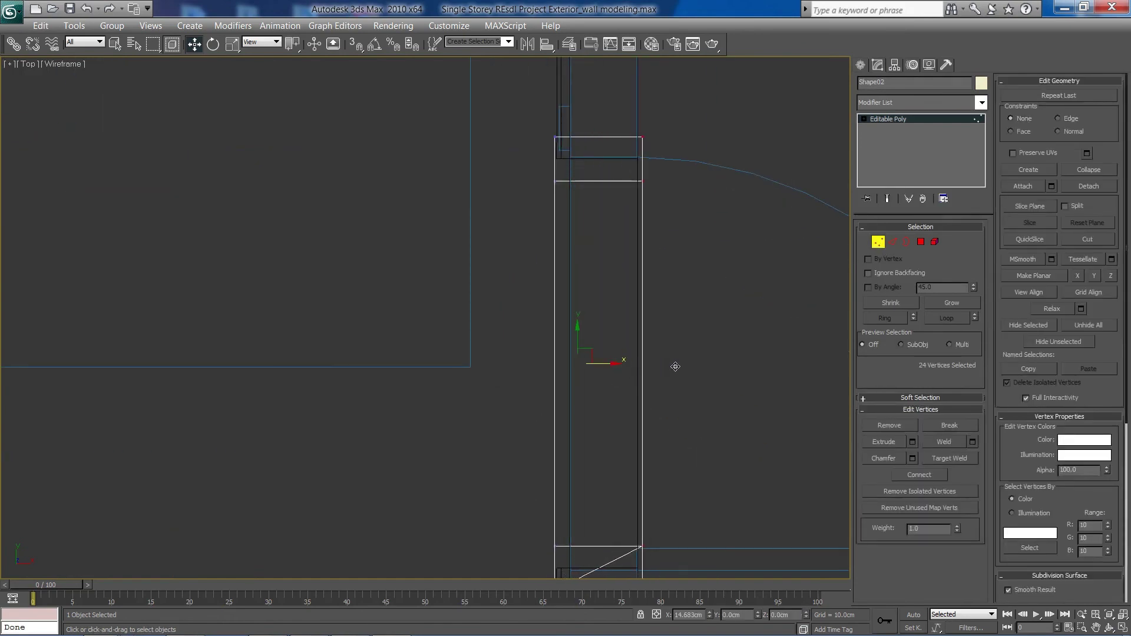
{"action": "left_click", "coordinate": [877, 242]}
{"action": "left_click", "coordinate": [767, 307]}
Select the deepened door trim in the orthographic view and examine it together with the neighbouring window and door openings
{"action": "key", "text": "alt+w"}
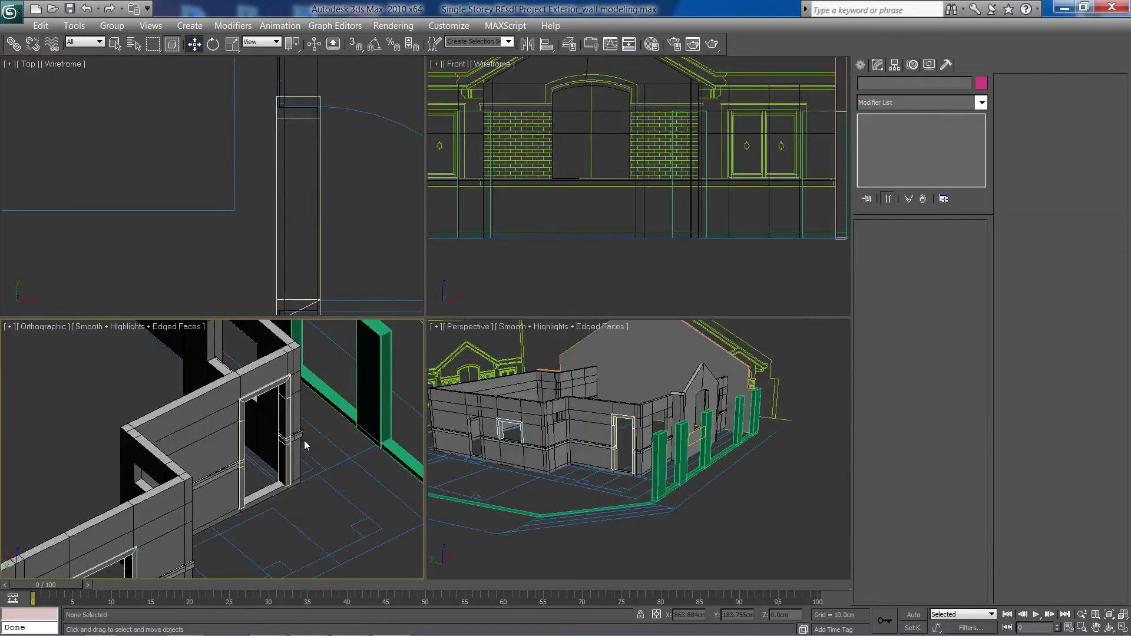
{"action": "key", "text": "alt+w"}
{"action": "middle_click_drag", "start_coordinate": [485, 311], "coordinate": [545, 274]}
{"action": "left_click", "coordinate": [546, 275]}
{"action": "scroll", "coordinate": [512, 401], "scroll_direction": "down", "scroll_amount": 2}
{"action": "middle_click_drag", "start_coordinate": [486, 445], "coordinate": [532, 394]}
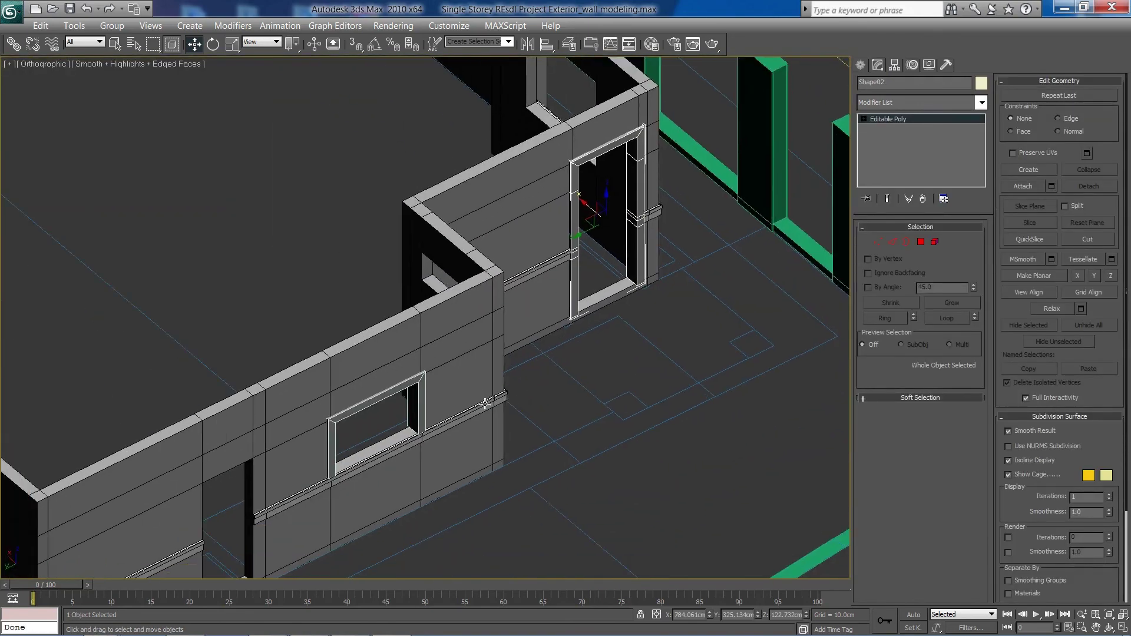
{"action": "scroll", "coordinate": [365, 428], "scroll_direction": "down", "scroll_amount": 4}
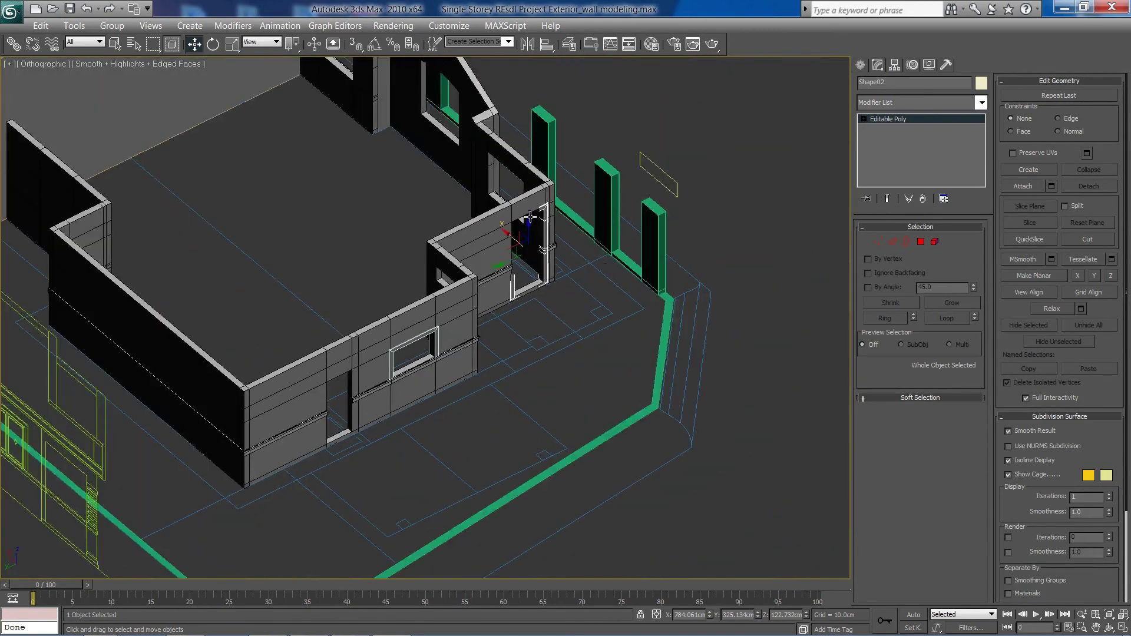
Inspect the selected door trim up close, checking its jambs, head and bottom corners where it meets the wall's sill band
{"action": "middle_click_drag", "start_coordinate": [420, 336], "coordinate": [402, 398], "text": "alt"}
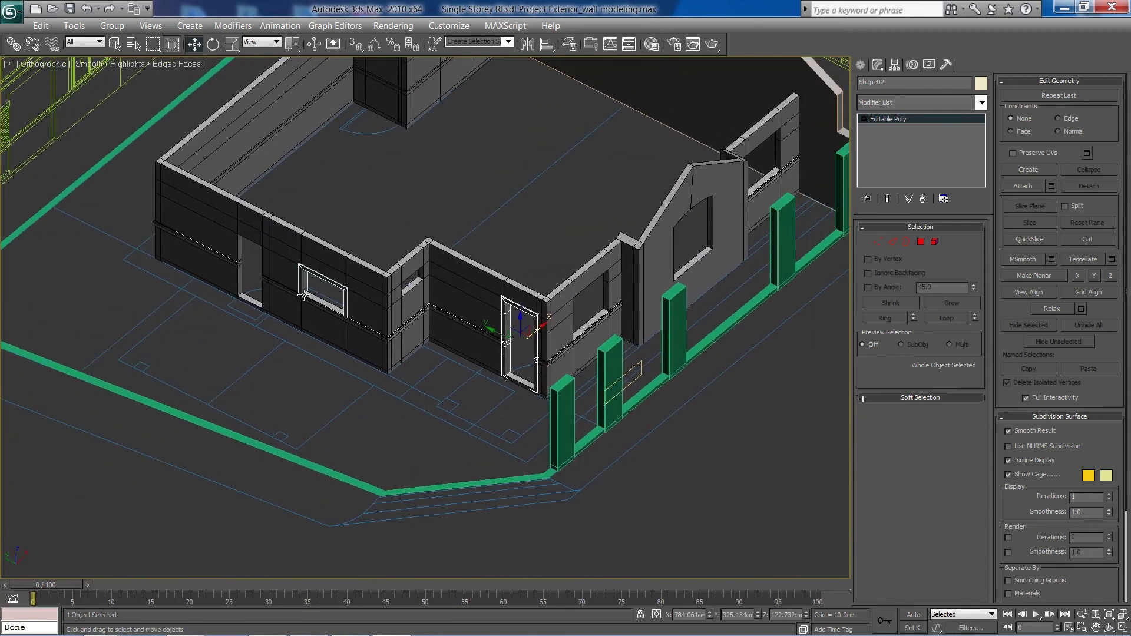
{"action": "middle_click_drag", "start_coordinate": [302, 294], "coordinate": [269, 310]}
{"action": "scroll", "coordinate": [392, 294], "scroll_direction": "up", "scroll_amount": 4}
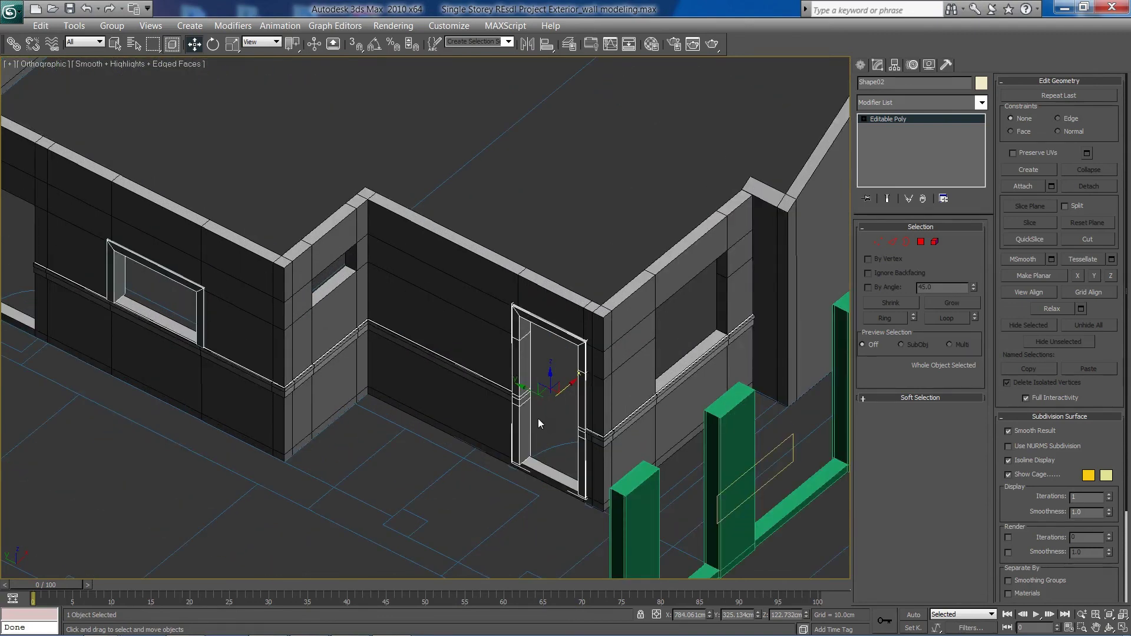
{"action": "scroll", "coordinate": [538, 418], "scroll_direction": "up", "scroll_amount": 10}
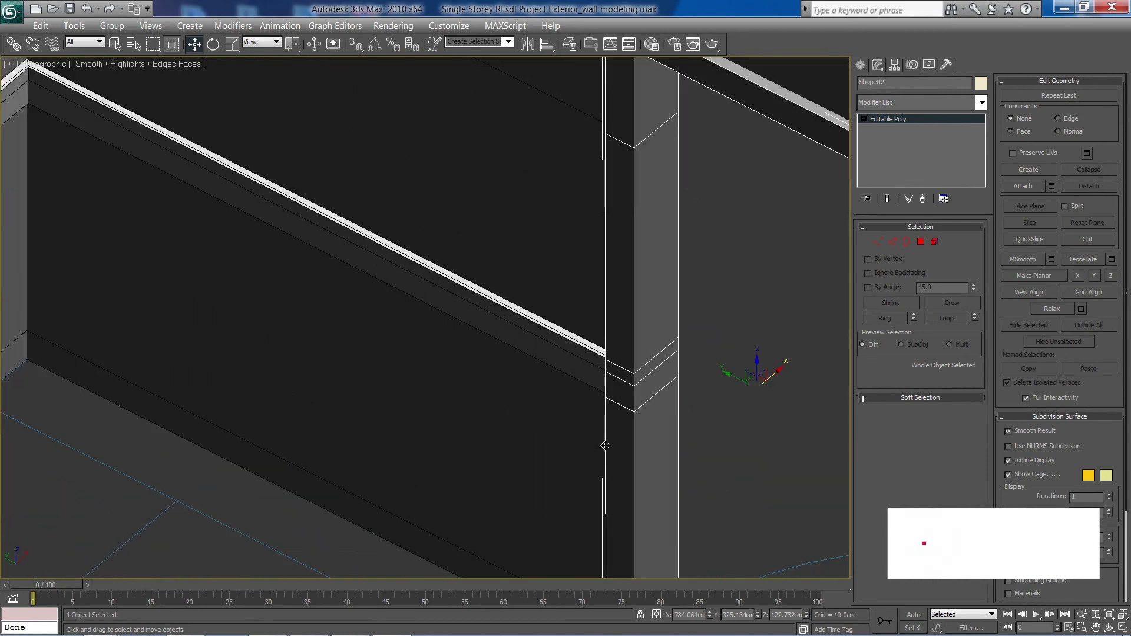
{"action": "middle_click_drag", "start_coordinate": [605, 446], "coordinate": [490, 335]}
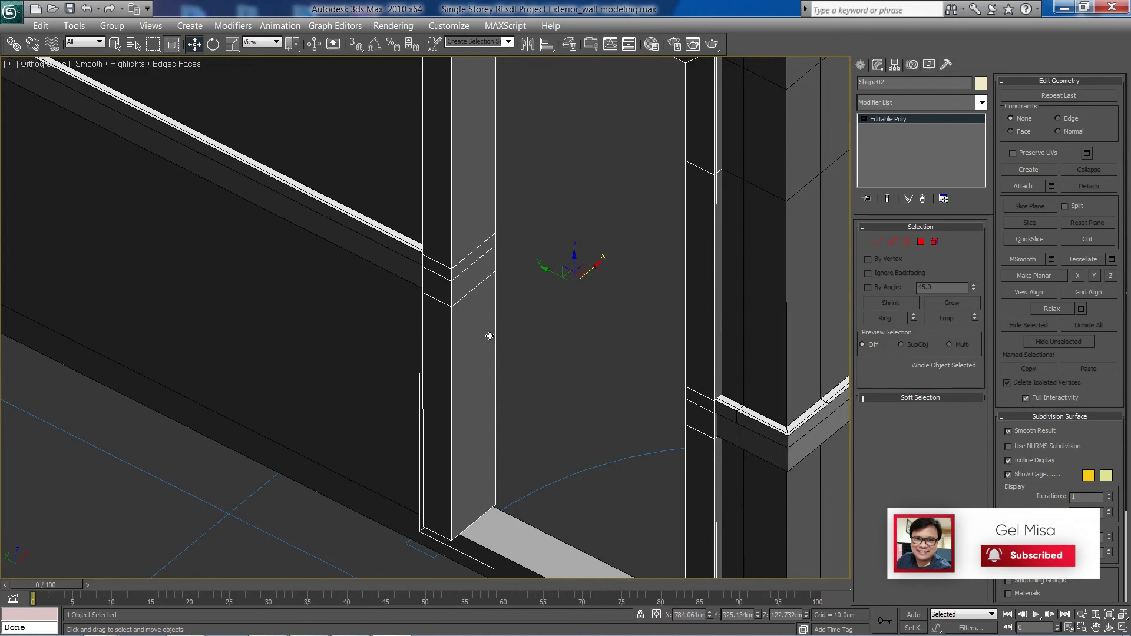
{"action": "middle_click_drag", "start_coordinate": [490, 336], "coordinate": [498, 424]}
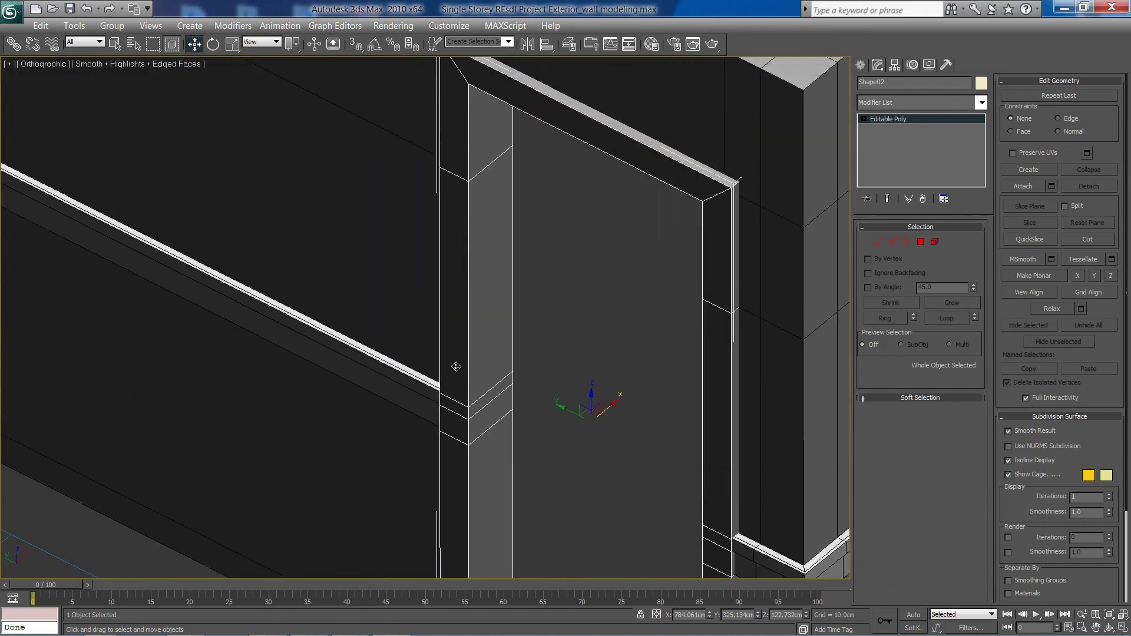
{"action": "scroll", "coordinate": [652, 323], "scroll_direction": "down", "scroll_amount": 2}
{"action": "middle_click_drag", "start_coordinate": [631, 350], "coordinate": [614, 290]}
{"action": "middle_click_drag", "start_coordinate": [554, 419], "coordinate": [484, 359]}
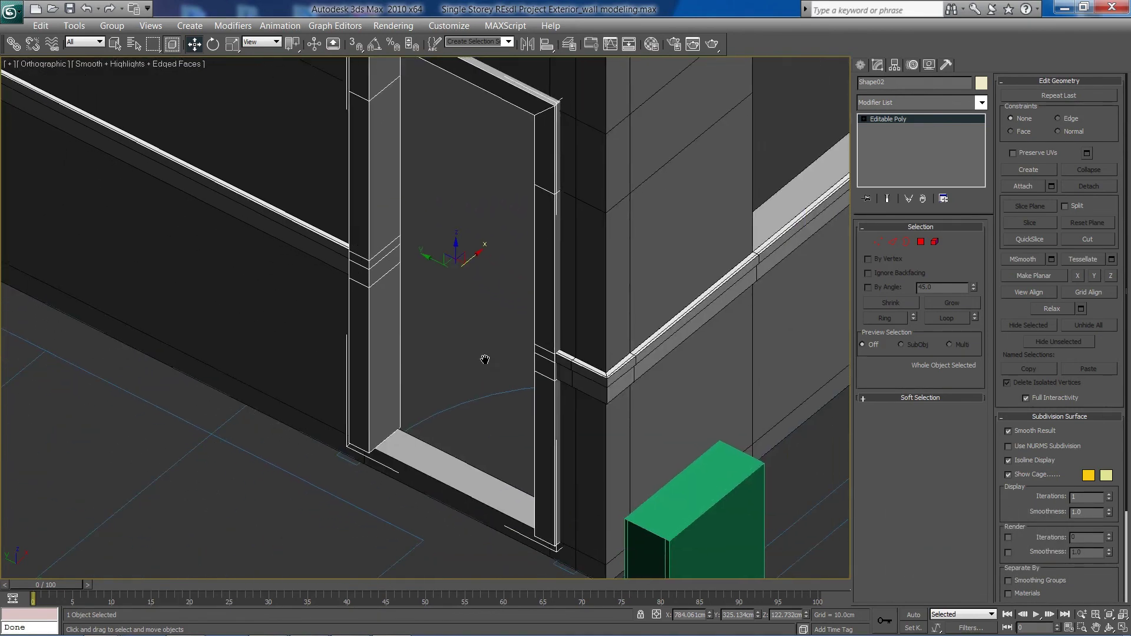